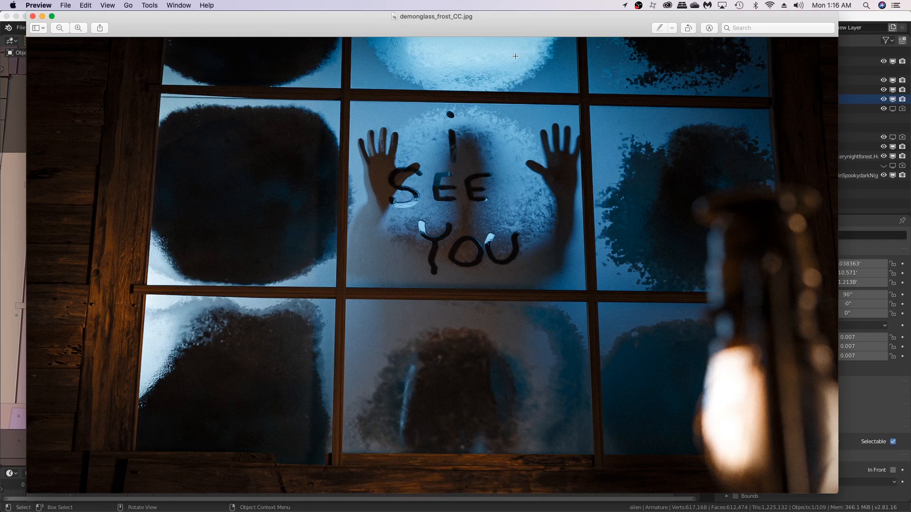
Step: Switch to Blender and examine the log cabin scene from several angles, with overlays shown and the window glass selected
key("super+Tab")
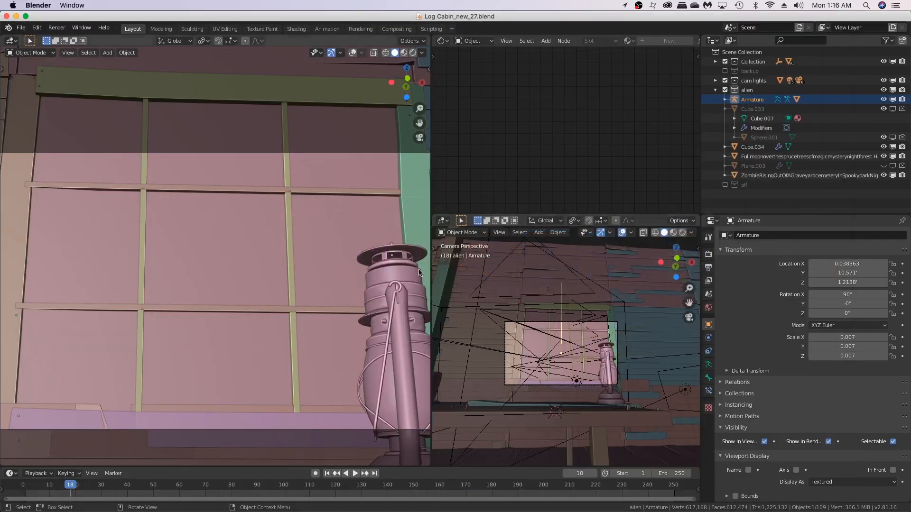
middle_click_drag(327, 253, 278, 273)
left_click(353, 53)
scroll(327, 252, "down", 3)
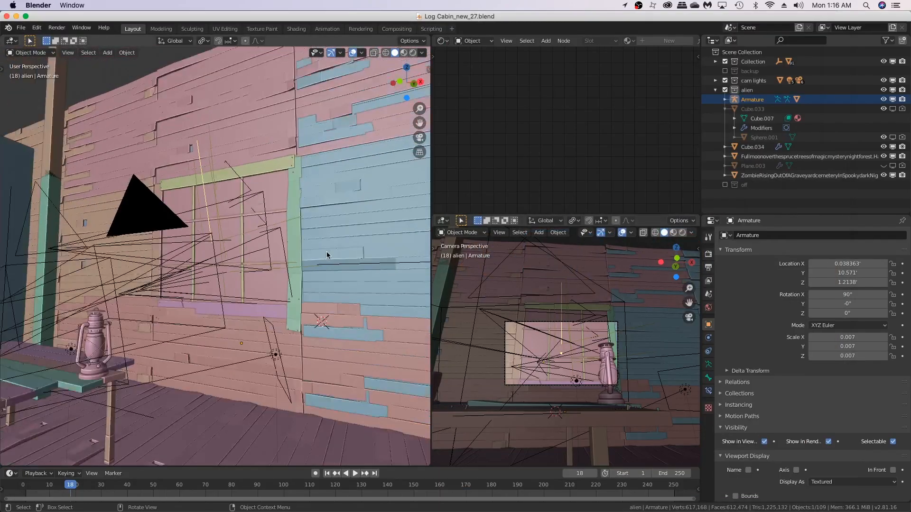
middle_click_drag(327, 252, 239, 225)
scroll(218, 256, "up", 3)
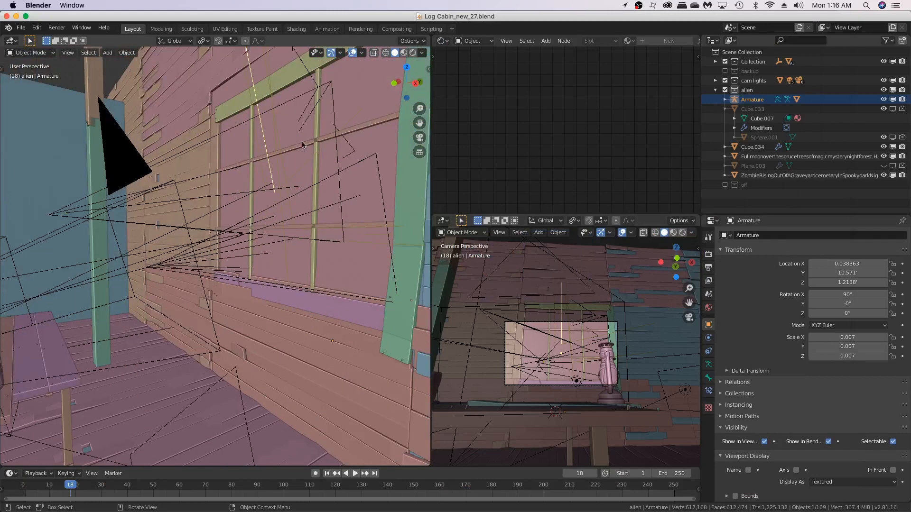
left_click(355, 104)
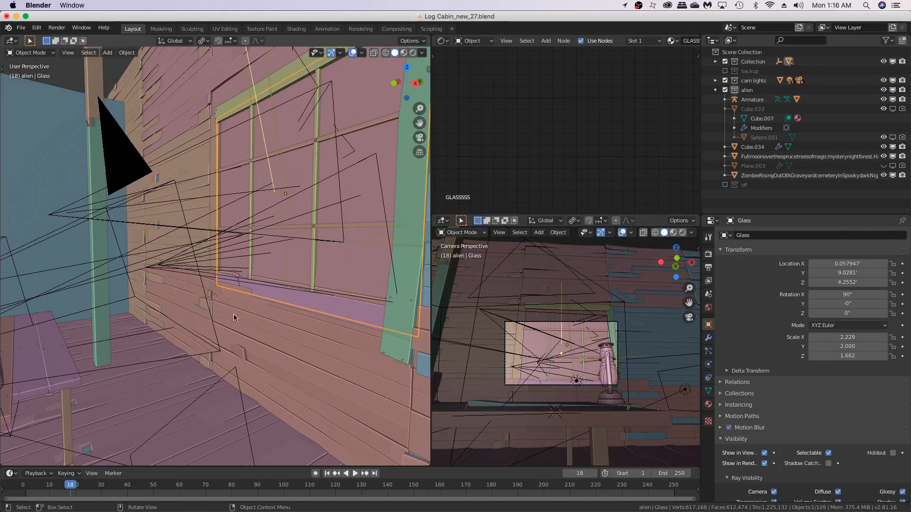
scroll(233, 313, "down", 3)
middle_click_drag(230, 320, 303, 280)
middle_click_drag(303, 280, 317, 293, "ctrl")
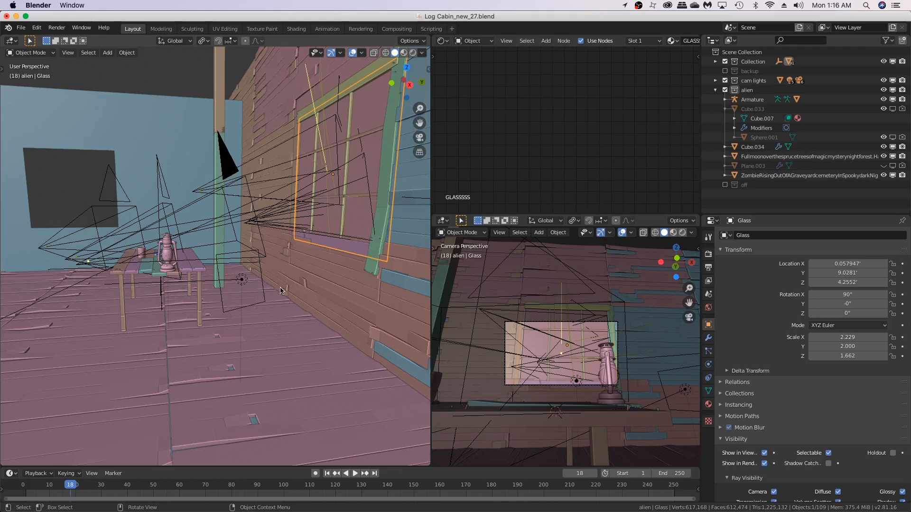
middle_click_drag(304, 304, 323, 332)
Step: Switch the viewport to rendered shading and inspect the lit cabin, the frosted window, the table and the lantern
key("z")
left_click(327, 294)
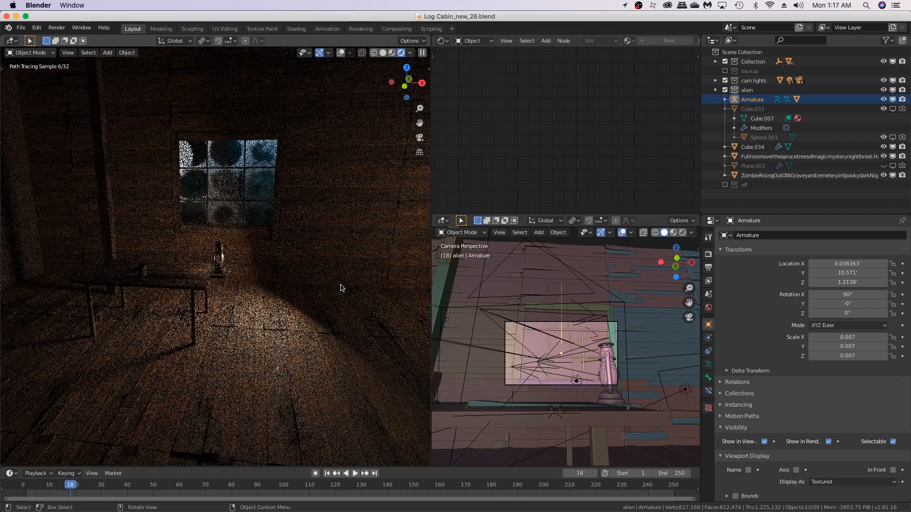
middle_click_drag(284, 297, 291, 316)
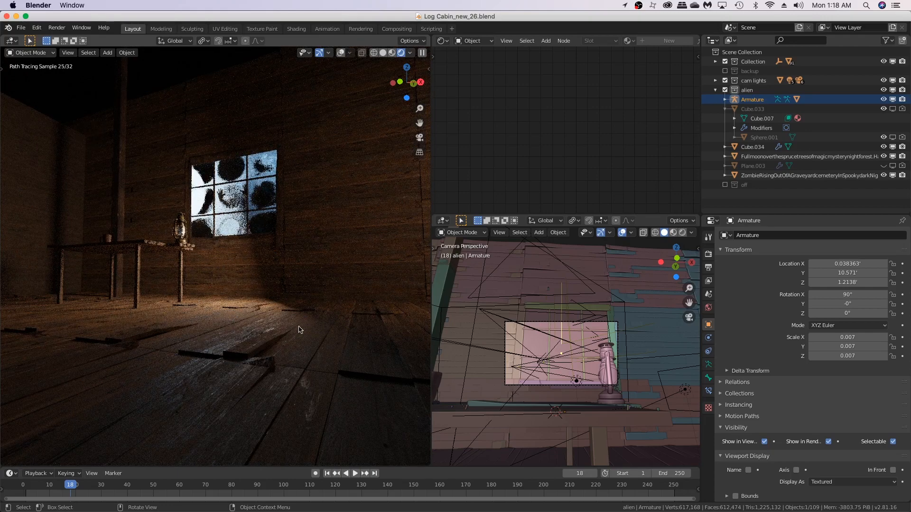
middle_click_drag(299, 330, 226, 311)
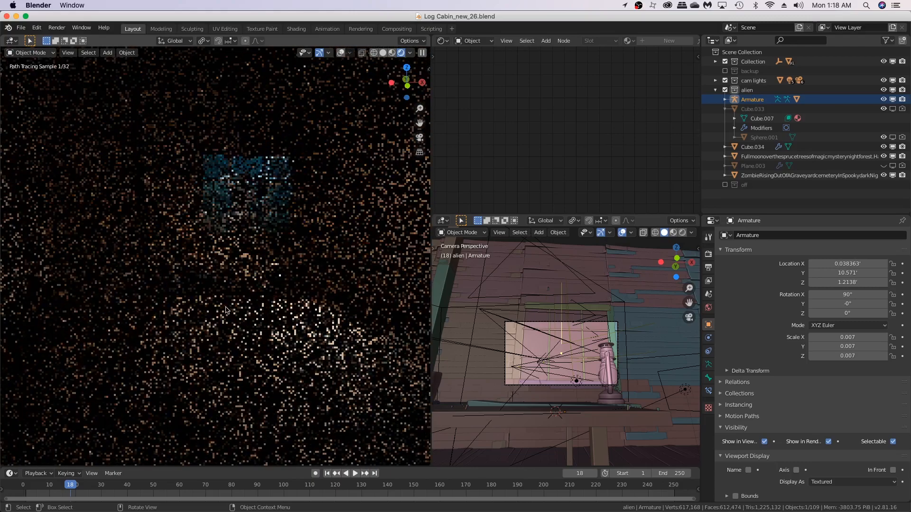
scroll(285, 297, "up", 4)
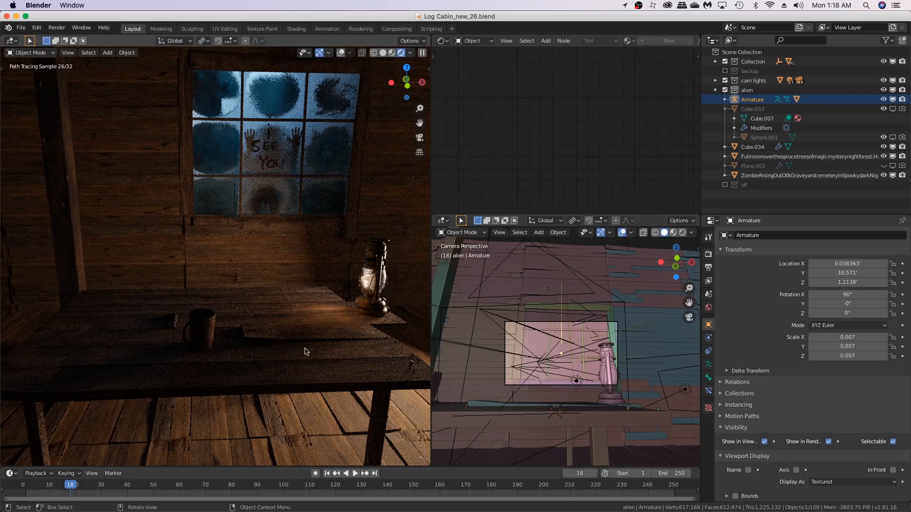
mouse_move(307, 351)
middle_mouse_down()
mouse_move(258, 320)
mouse_move(298, 320)
mouse_move(301, 334)
mouse_move(359, 357)
middle_mouse_up()
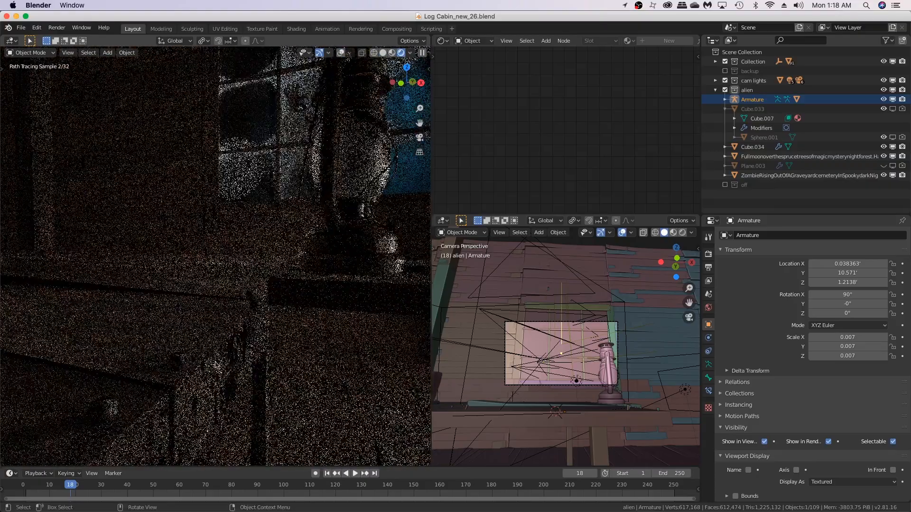
middle_click_drag(217, 408, 270, 399, "shift")
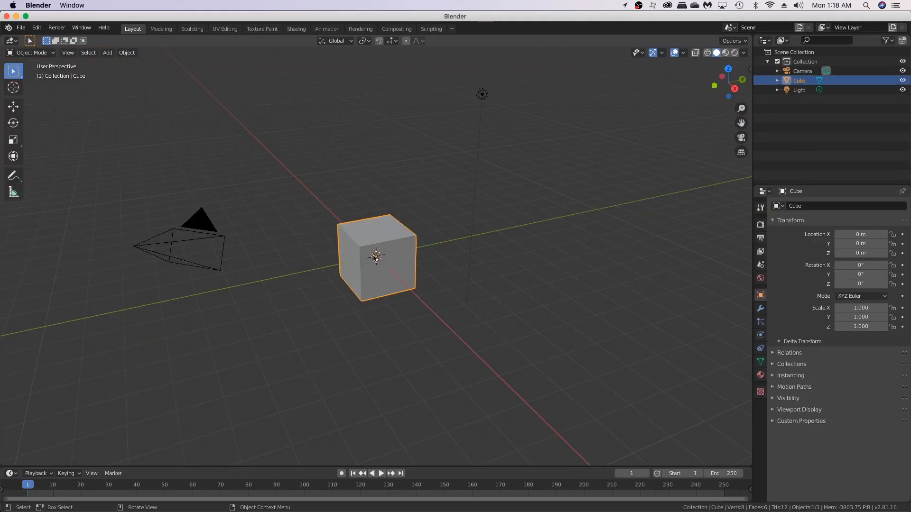
Step: Delete all default objects, add a plane and rotate it 90° about the X axis
key("a")
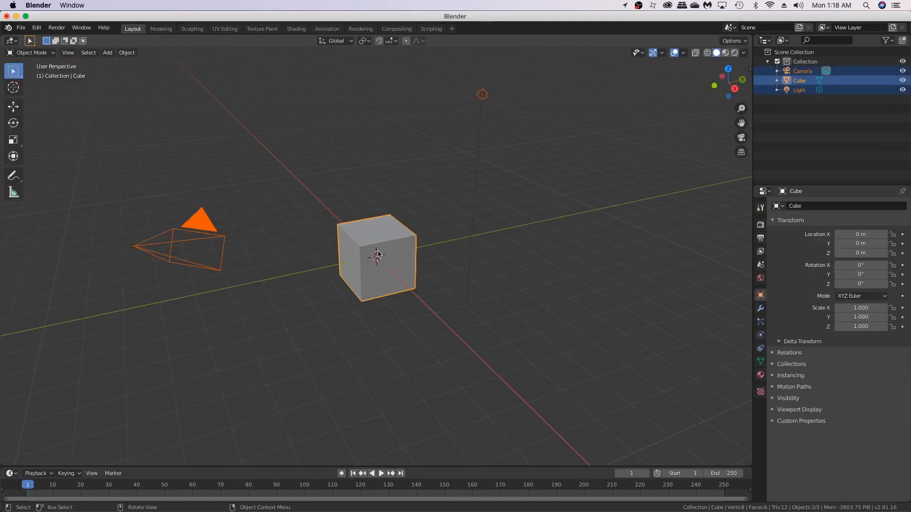
key("Delete")
key("shift+a")
left_click(424, 252)
key("r")
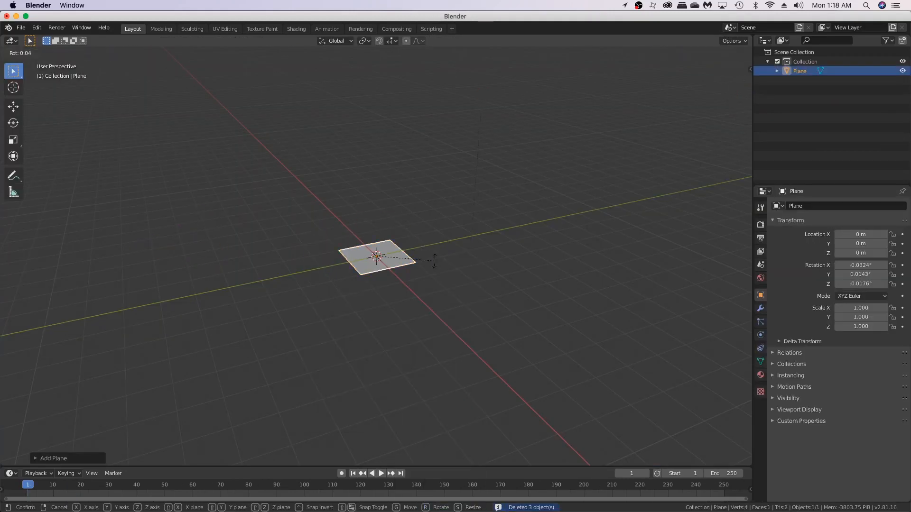
type("x90")
key("Return")
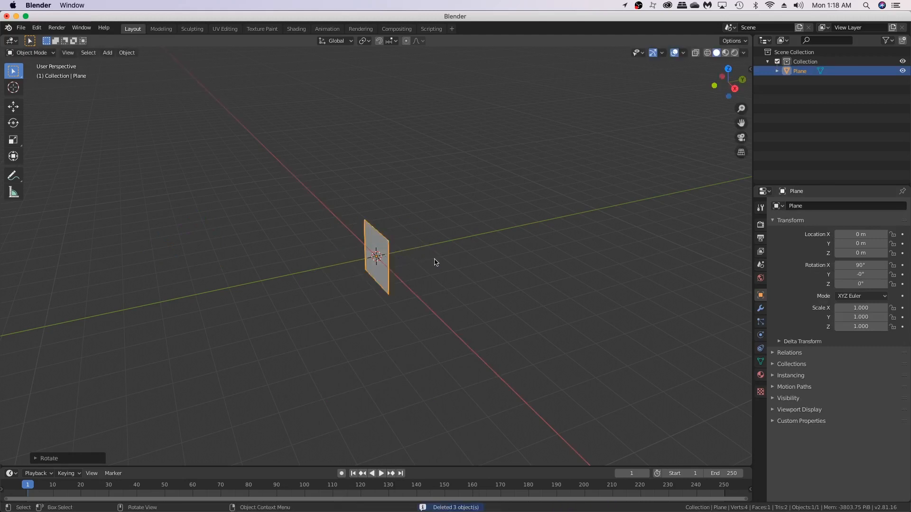
Step: Raise the upright plane about 2.845 m along Z
key("g")
key("z")
left_click(507, 157)
Step: Add two evenly spaced vertical loop cuts to the plane
key("KP_1")
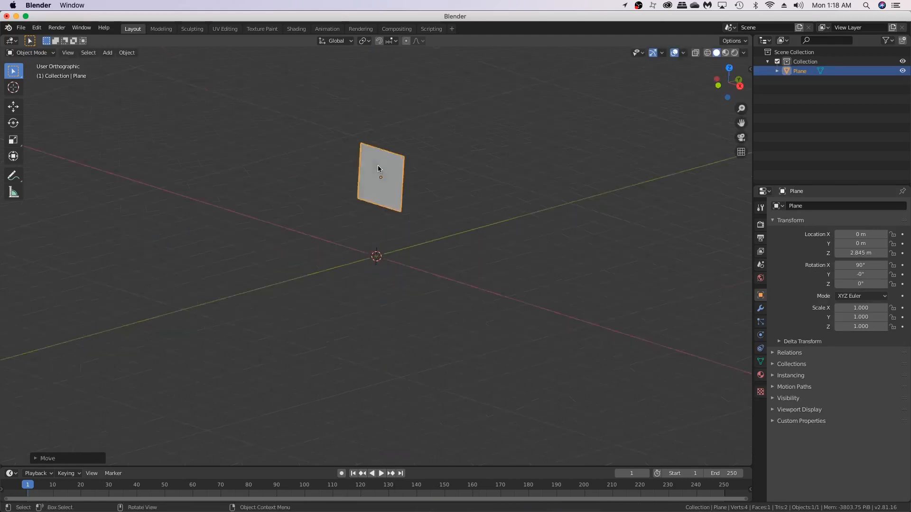
key("KP_Decimal")
scroll(420, 280, "up", 4)
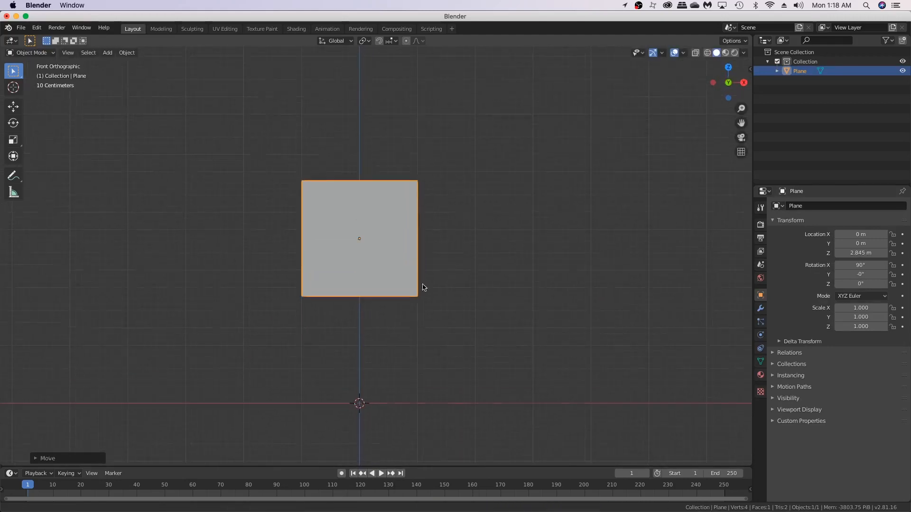
key("Tab")
key("ctrl")
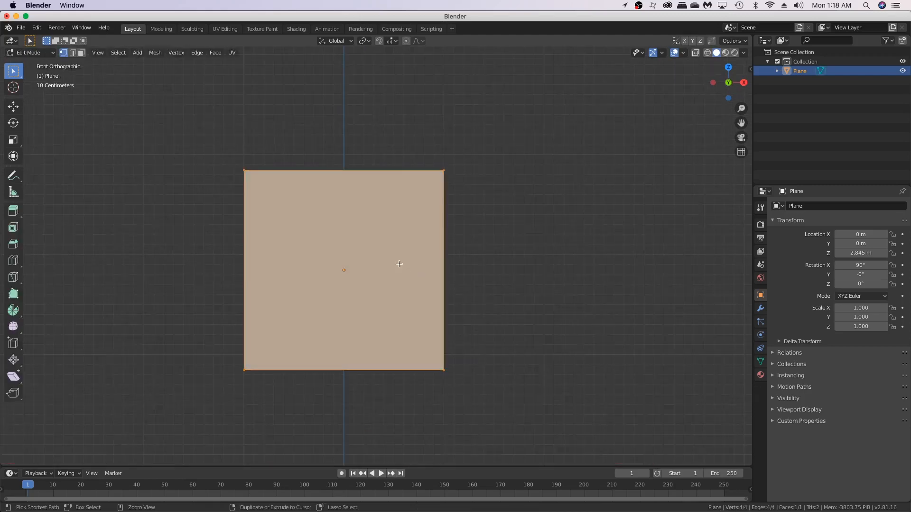
key("ctrl+r")
scroll(323, 187, "up", 1)
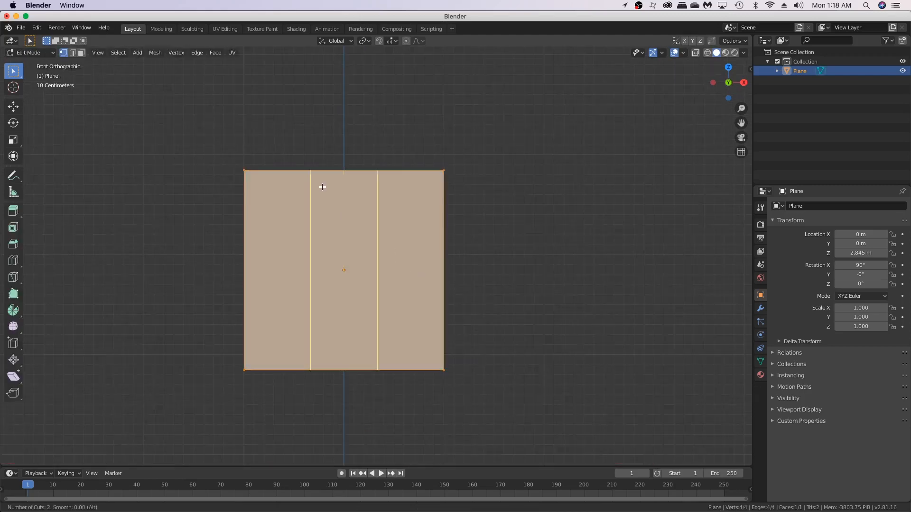
left_click(323, 187)
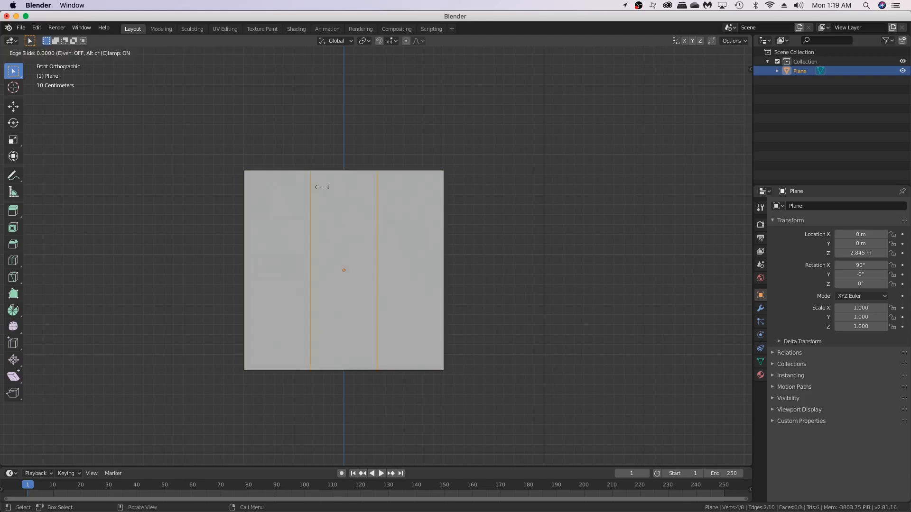
right_click(322, 187)
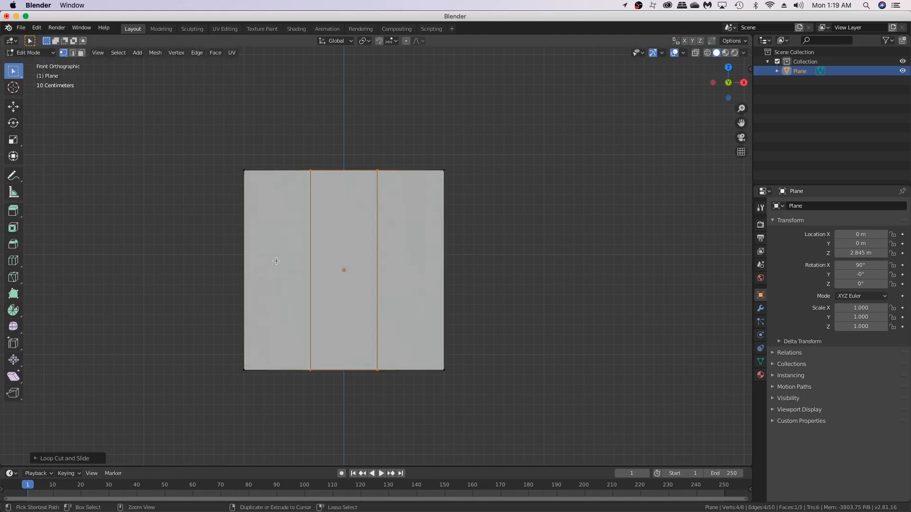
Step: Add two evenly spaced horizontal loop cuts so the plane forms a 3×3 grid of panes
key("ctrl+r")
scroll(242, 245, "up", 1)
left_click(242, 245)
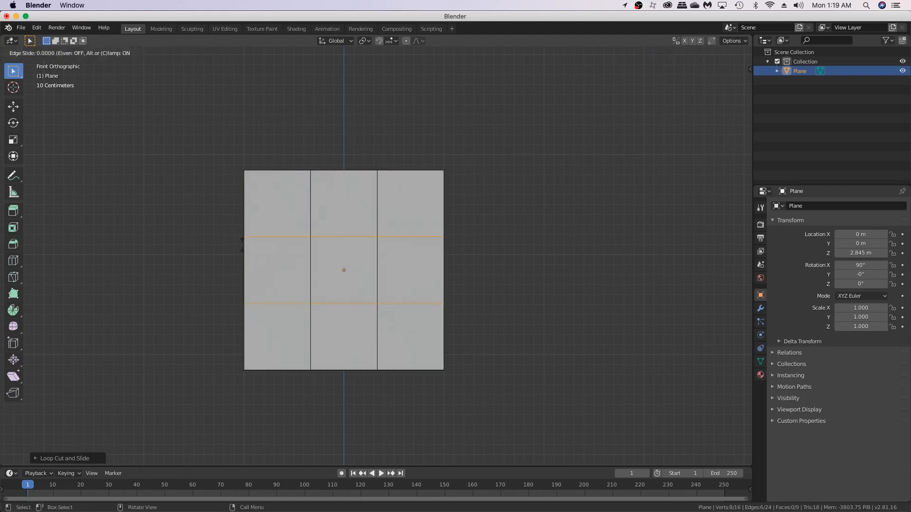
right_click(242, 245)
Step: Check the reference window image, then add a cube in object mode and raise it to about 3.1 m on Z
key("super+Tab")
left_click(298, 256)
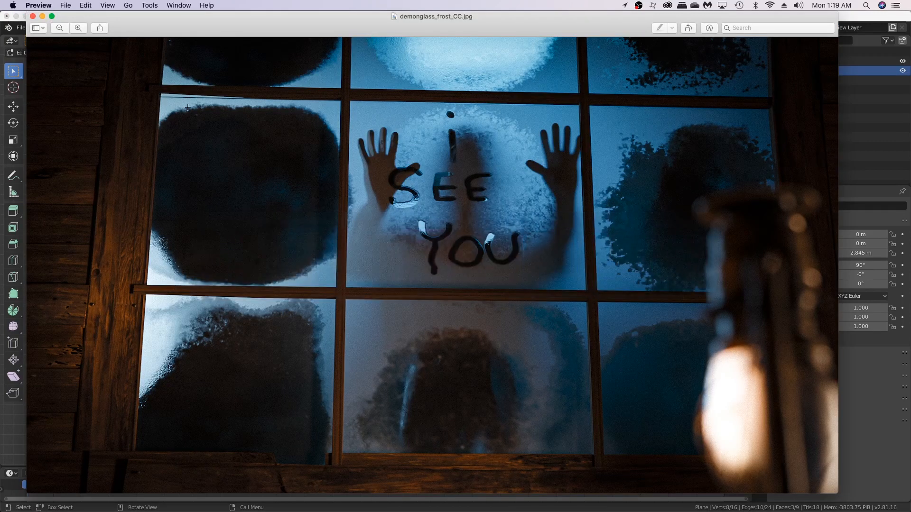
key("super+Tab")
key("Tab")
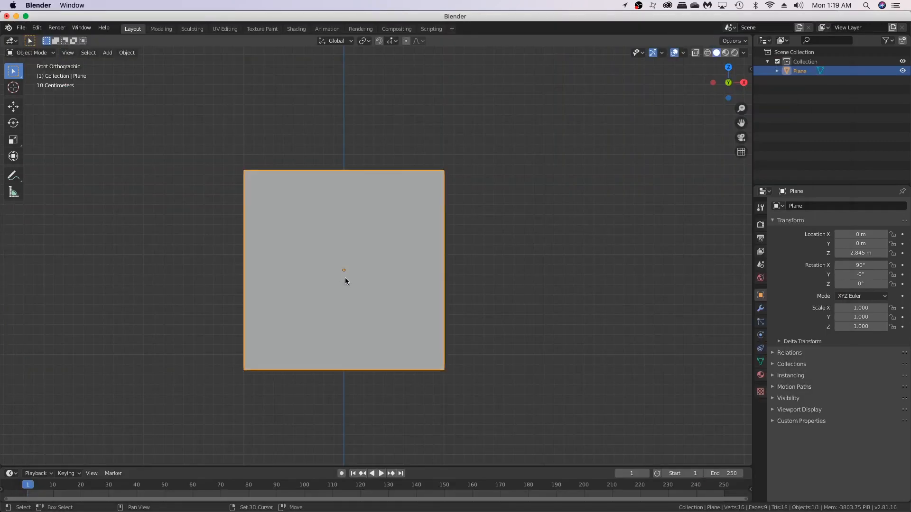
key("shift+a")
mouse_move(338, 283)
left_click(386, 45)
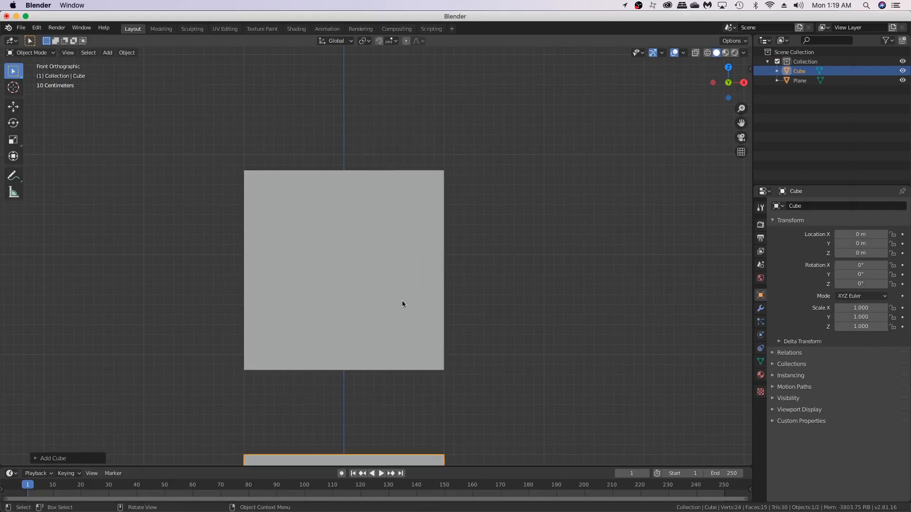
key("g")
key("z")
left_click(426, 117)
Step: Scale the cube into a narrow upright bar, about 0.029 in X and Y and 0.259 in Z
key("s")
left_click(360, 238)
key("s")
key("z")
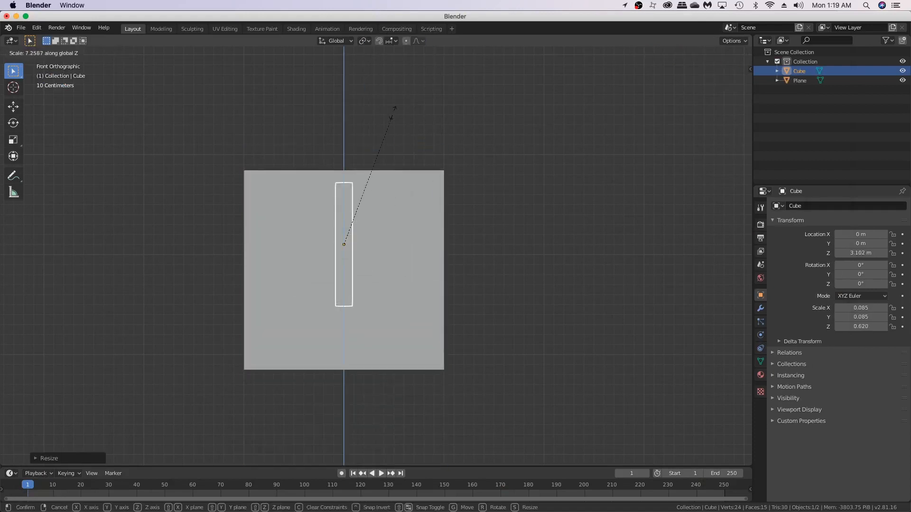
left_click(401, 85)
key("s")
left_click(389, 209)
key("z")
key("Escape")
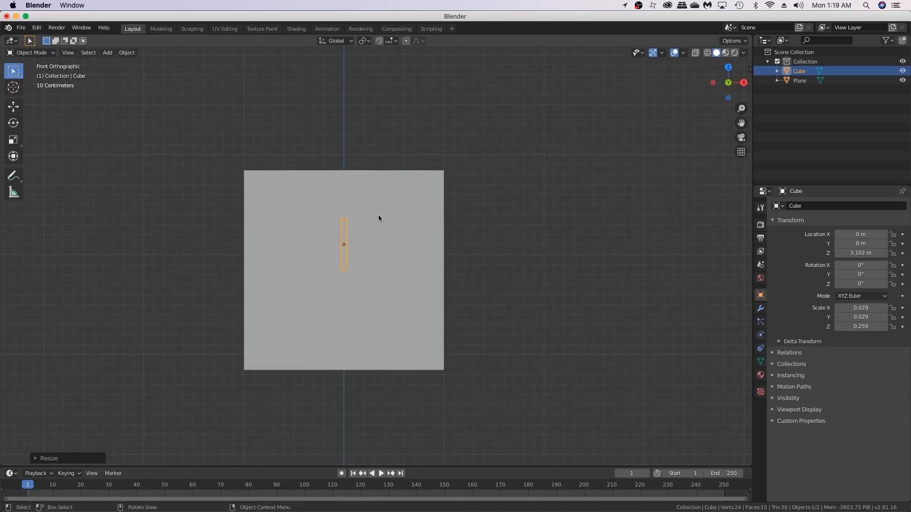
Step: Stretch and thin the bar to a scale of about 0.023 in X and Y and 1.02 in Z
key("s")
key("z")
left_click(437, 105)
key("s")
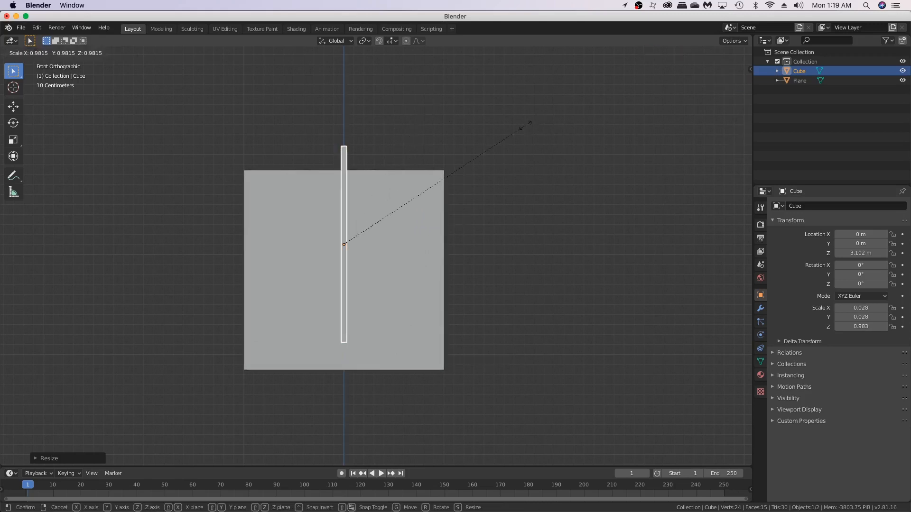
left_click(477, 144)
key("s")
key("z")
left_click(388, 160)
Step: Center the bar on the plane at about 2.85 m on Z and shorten its Z scale to about 0.977
key("g")
key("z")
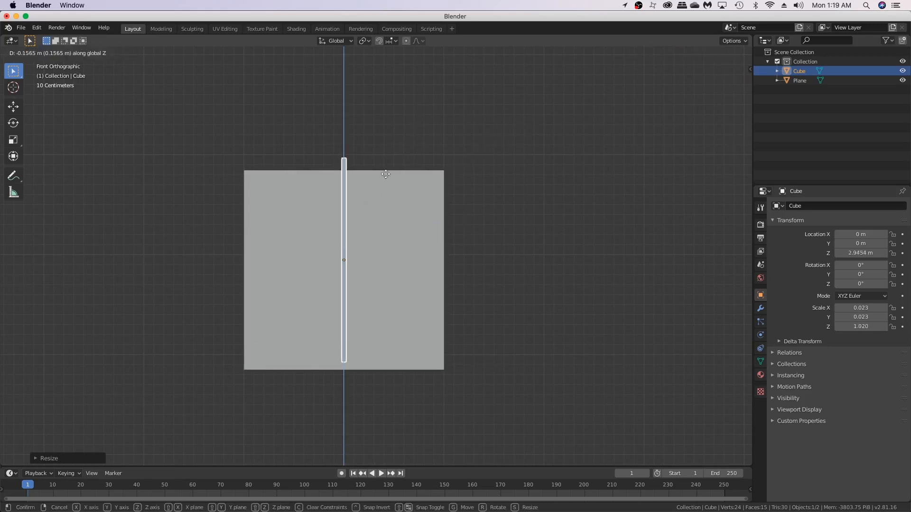
left_click(382, 186)
key("s")
key("z")
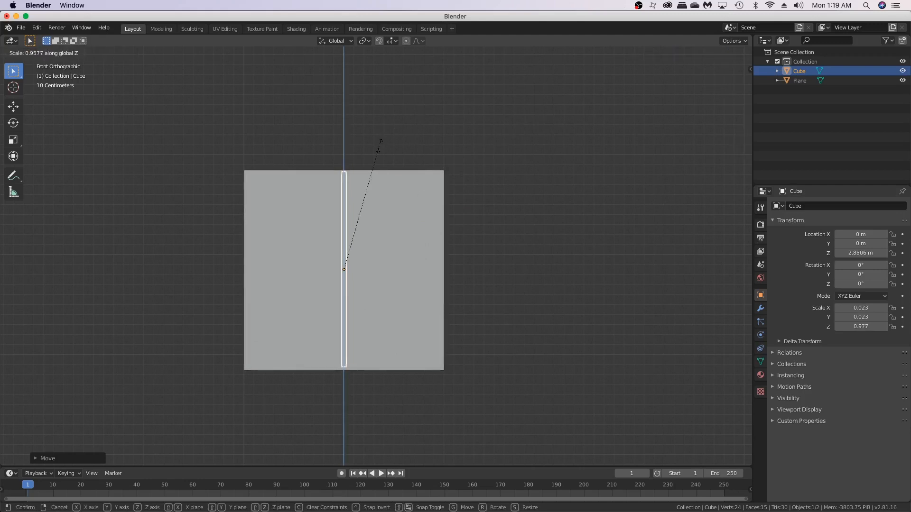
left_click(378, 148)
Step: Open the bar and the plane together in edit mode with all geometry deselected
left_click(345, 198, "shift")
left_click(345, 197)
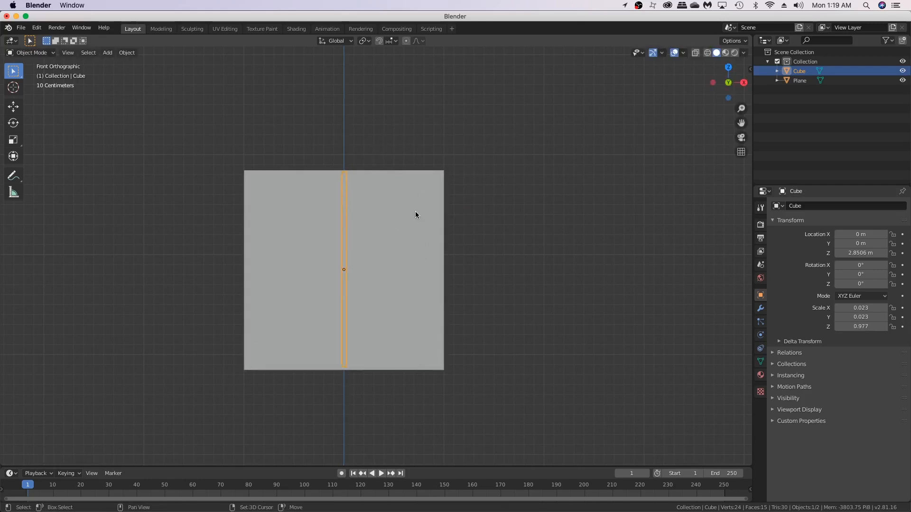
left_click(387, 220, "shift")
key("Tab")
key("alt+a")
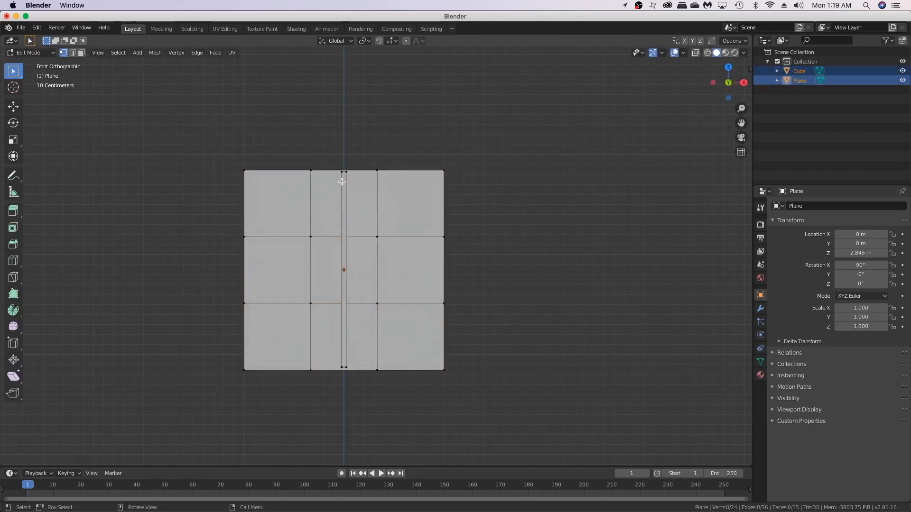
Step: Move the whole bar about 0.33 m in negative X onto the nearest vertical cut and stretch it along Z to the plane's full height
left_click(341, 171)
key("ctrl+l")
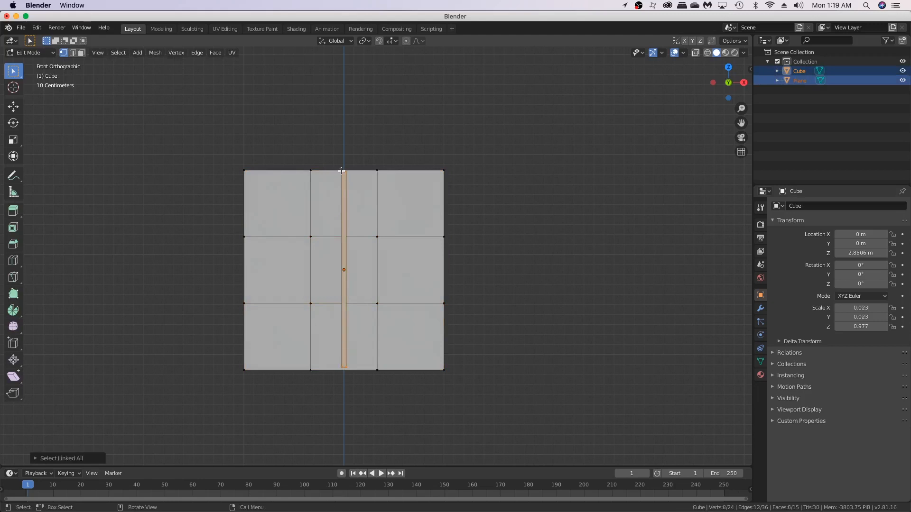
key("g")
key("x")
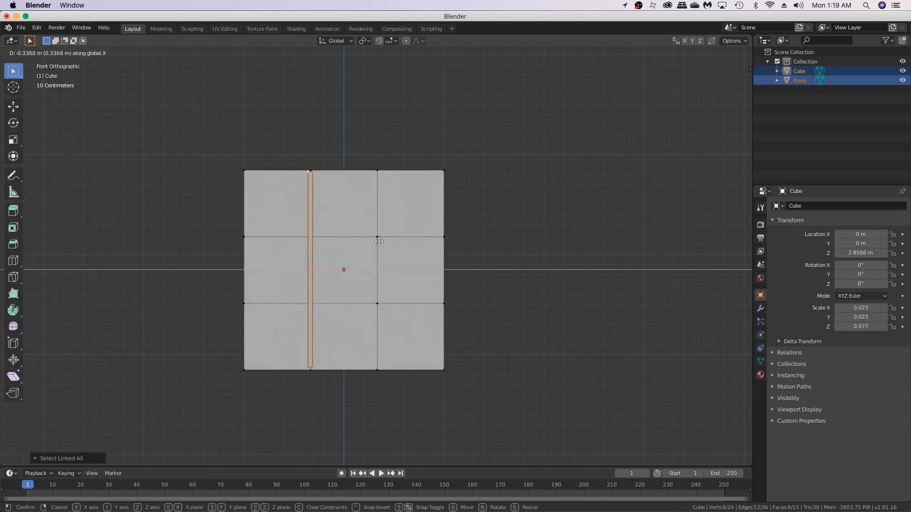
left_click(378, 240)
key("s")
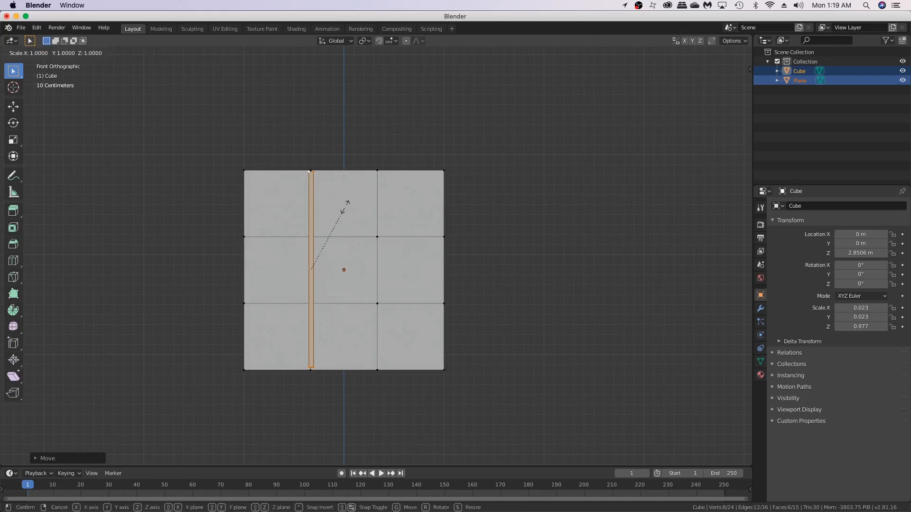
key("z")
left_click(345, 205)
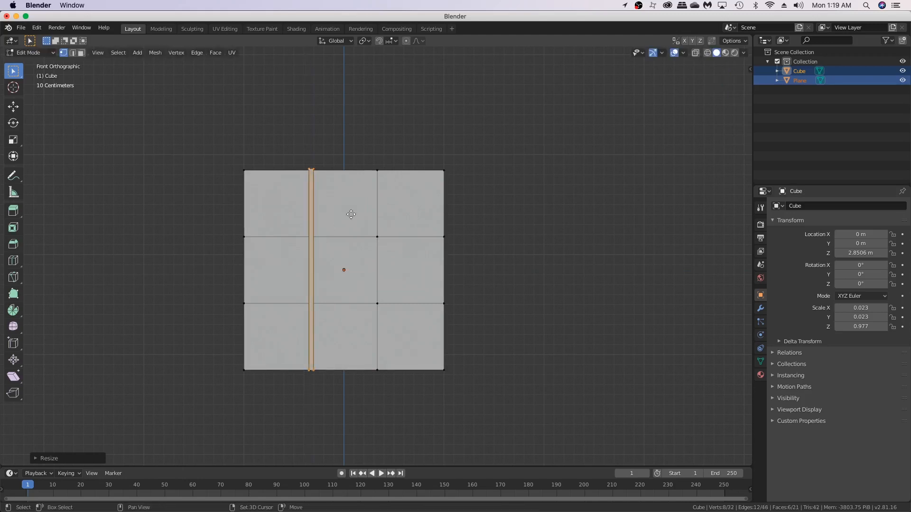
Step: Duplicate the vertical divider bar along X onto the plane's other vertical cut
key("shift+d")
key("x")
left_click(410, 220)
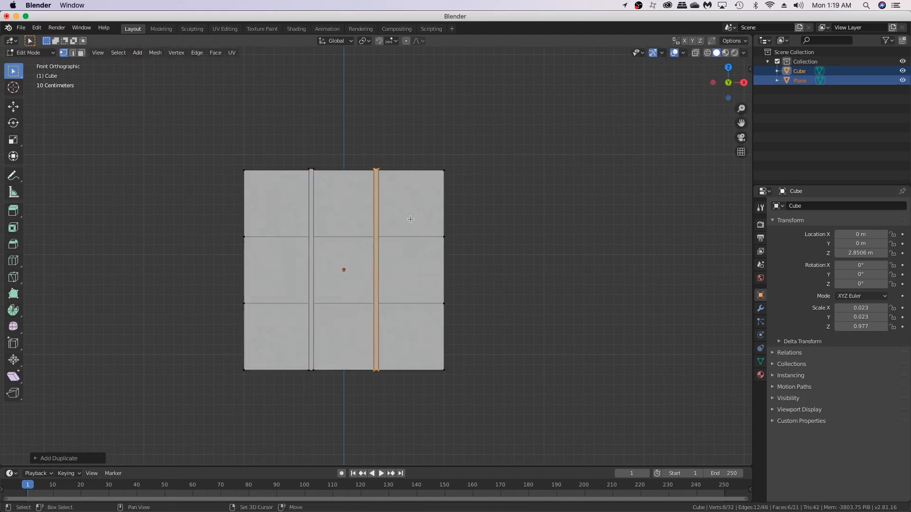
Step: Make another copy of the bar, rotate it 90° about Y and move it onto the upper horizontal cut
key("r")
key("y")
key("9")
key("0")
key("Return")
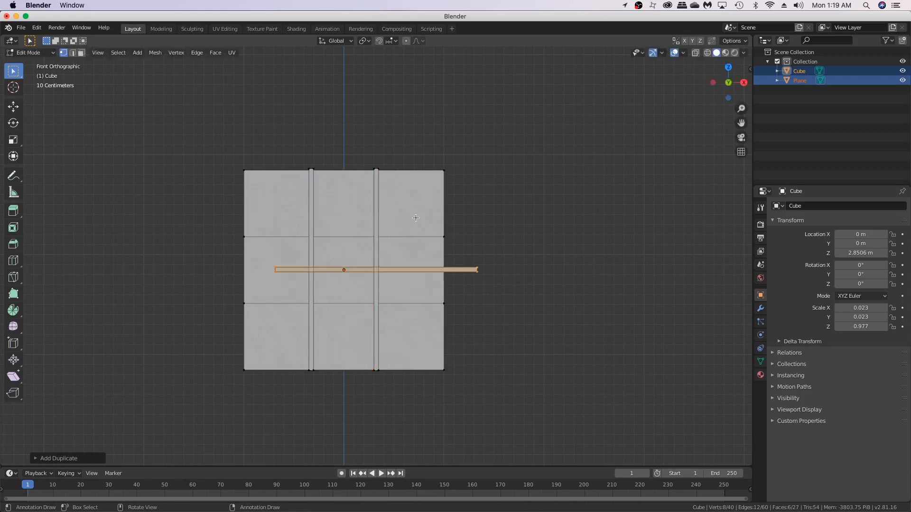
key("g")
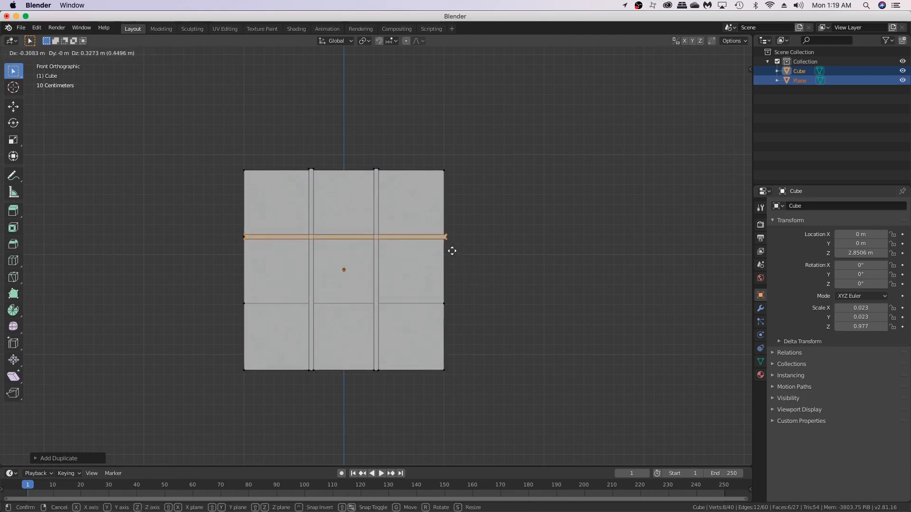
left_click(452, 251)
Step: Duplicate the horizontal bar about 0.65 m in negative Z onto the lower horizontal cut and return to object mode
key("shift+d")
key("z")
left_click(415, 287)
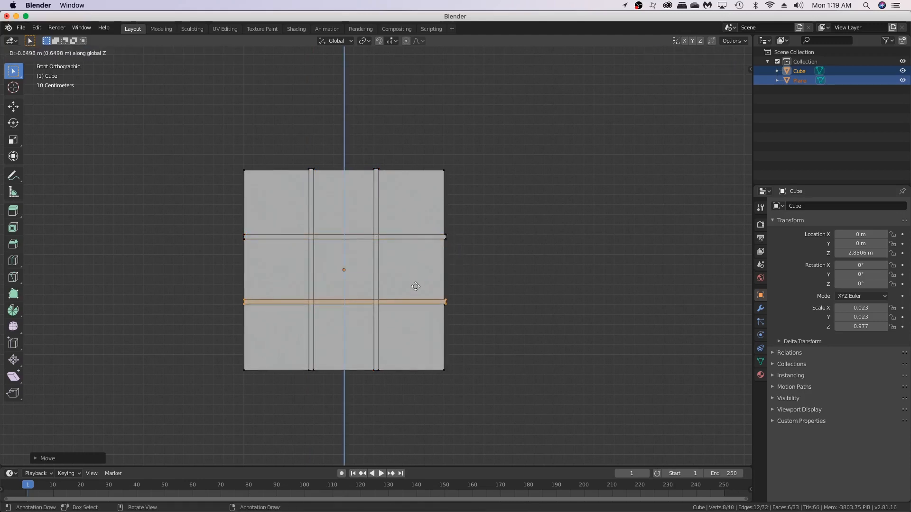
key("Tab")
Step: Deselect all objects, turn off X-ray and inspect the divider bars against the plane at an angle
mouse_move(405, 261)
middle_mouse_down()
mouse_move(405, 321)
mouse_move(396, 246)
middle_mouse_up()
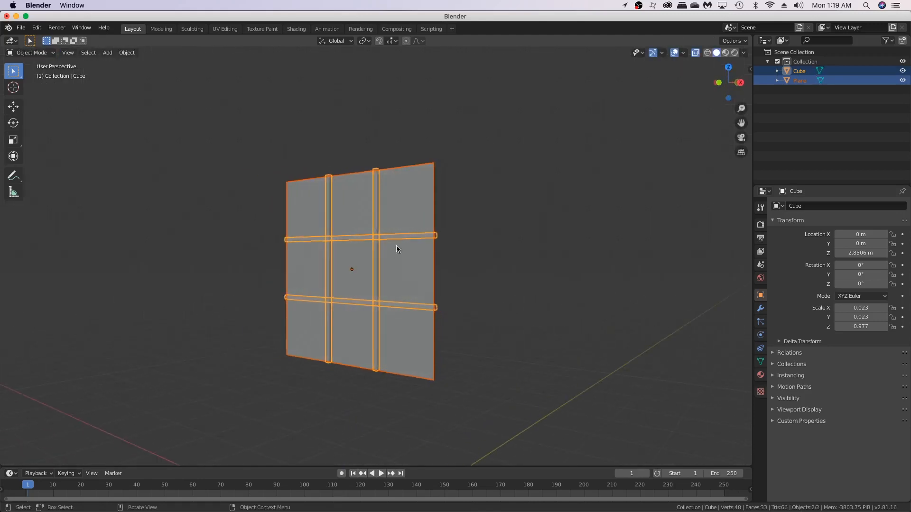
key("alt+a")
key("alt+z")
middle_click_drag(416, 347, 372, 339)
middle_click_drag(373, 327, 348, 257, "ctrl")
middle_click_drag(348, 263, 413, 254)
Step: Add a Solidify modifier to the plane and check the window from both sides
left_click(456, 132)
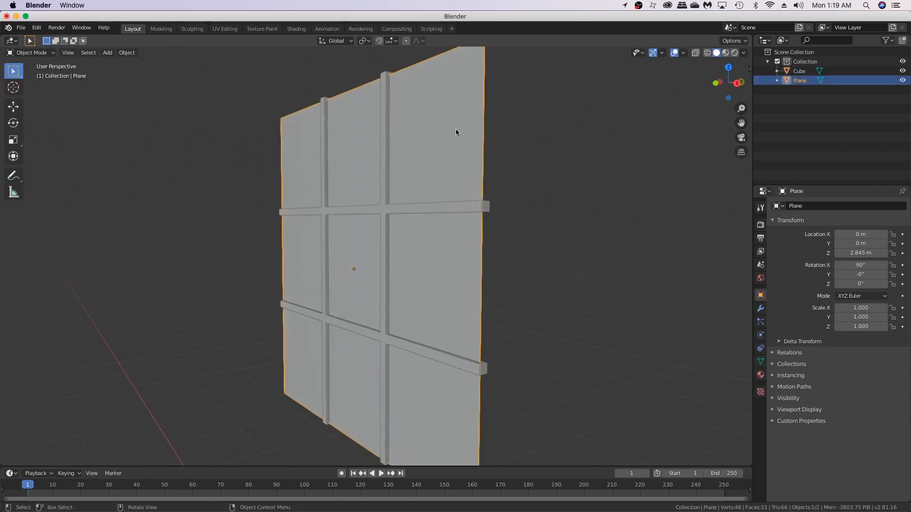
left_click(761, 308)
left_click(806, 205)
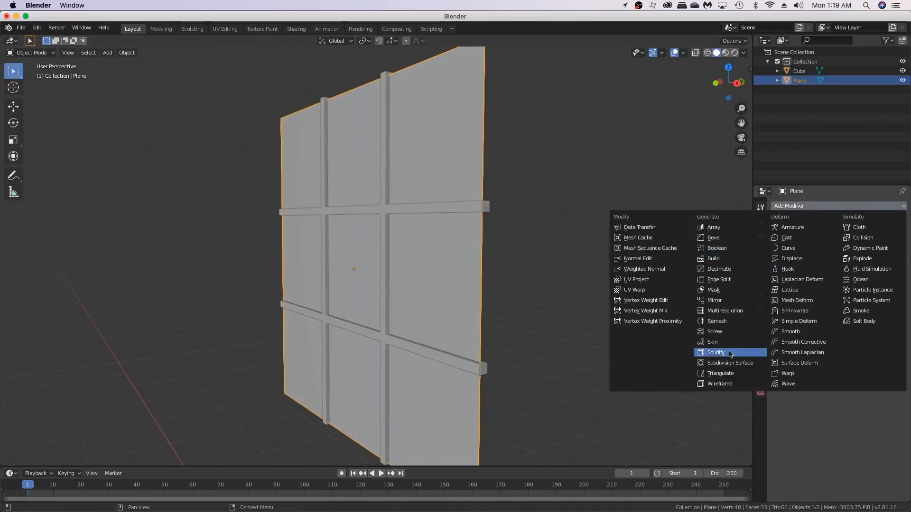
left_click(716, 352)
middle_click_drag(494, 227, 459, 227)
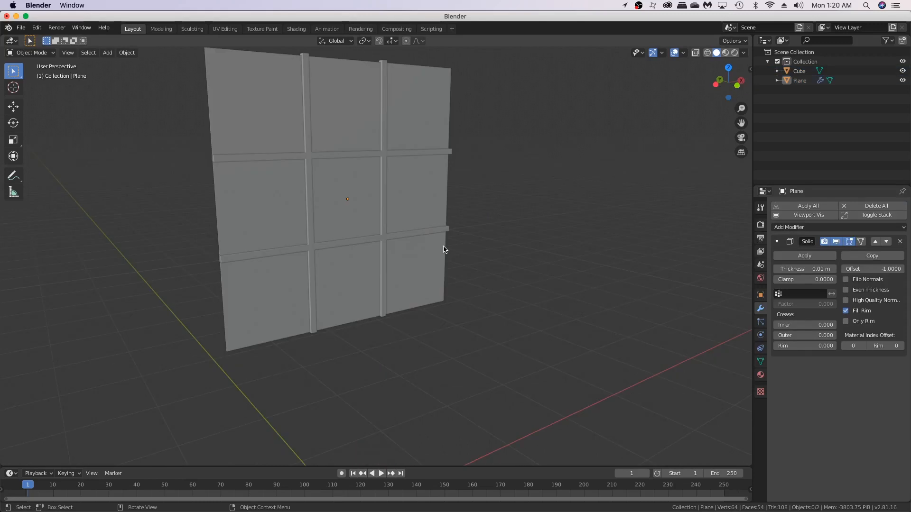
middle_click_drag(341, 197, 318, 189)
Step: Open the plane in edit mode in front orthographic view with the Select Box tool active
left_click(379, 212)
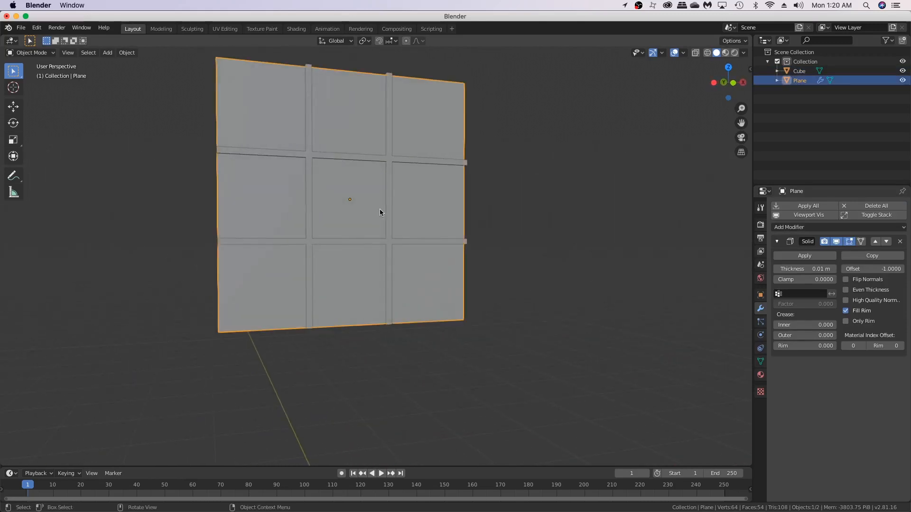
key("KP_1")
key("Tab")
key("w")
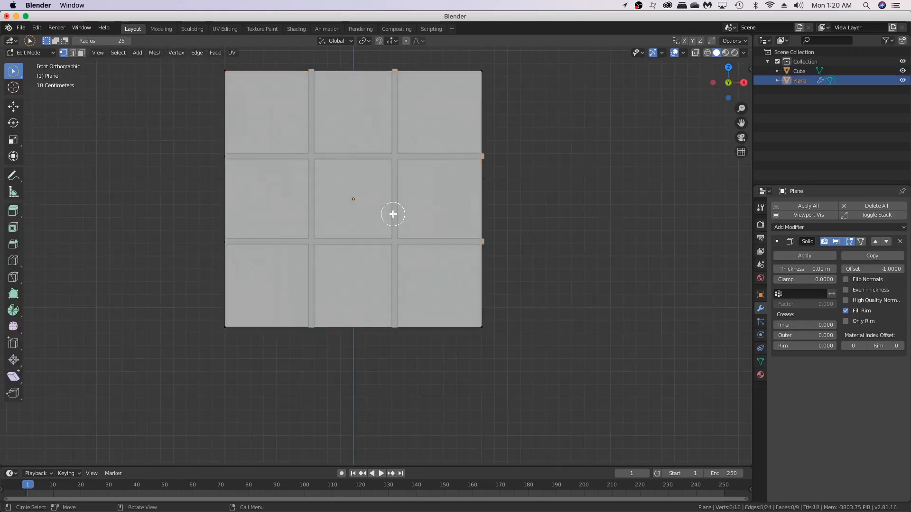
left_click(21, 76)
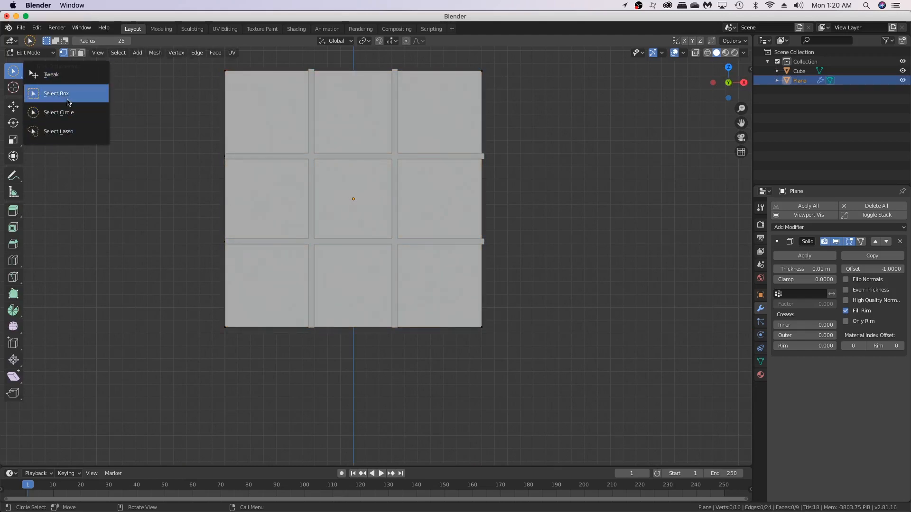
left_click(68, 102)
Step: Unwrap all of the plane's faces with Project from View (Bounds) and return to object mode
key("a")
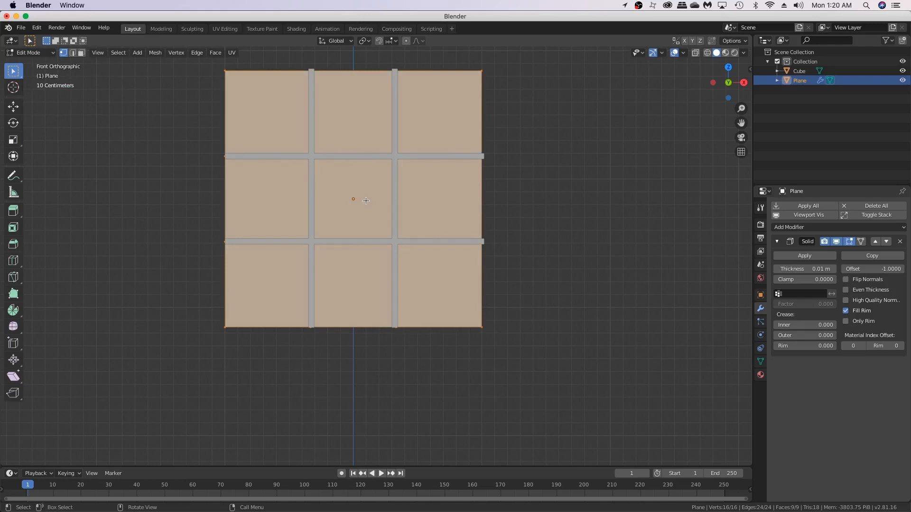
key("u")
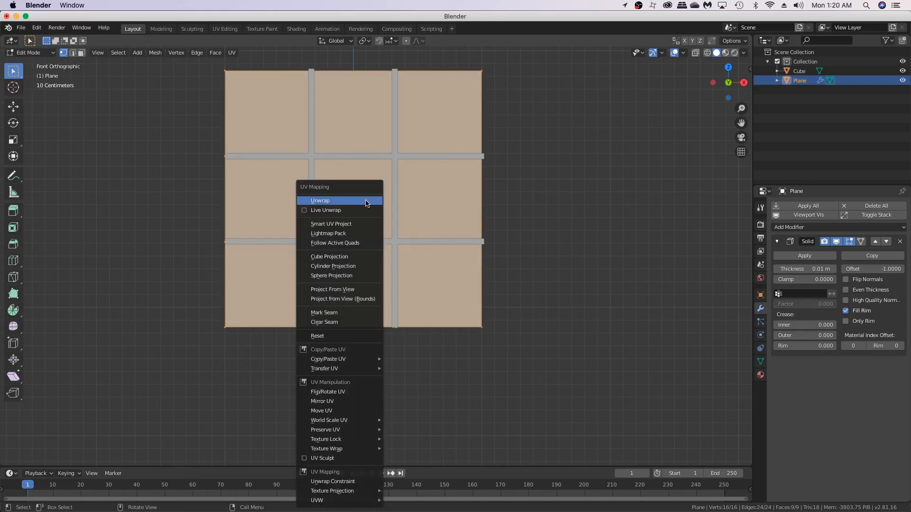
left_click(347, 300)
key("Tab")
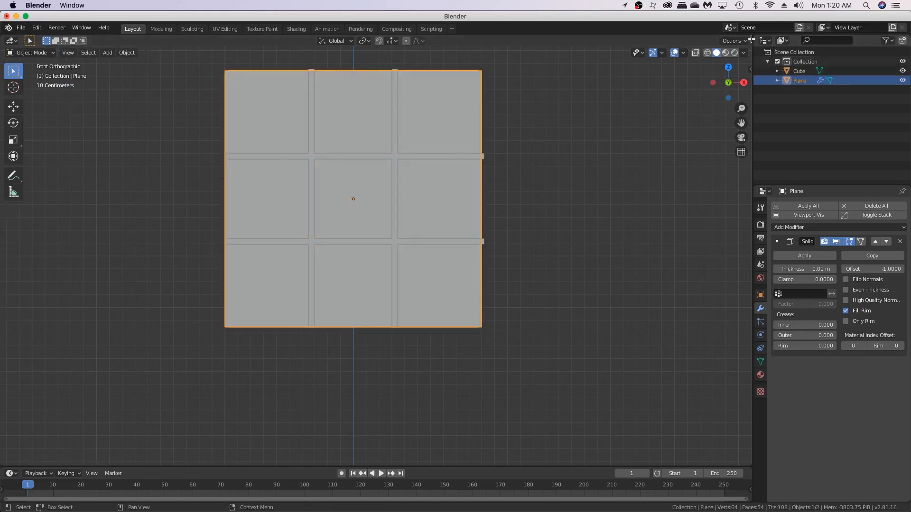
Step: Split the viewport in two, turn one half into a UV editor and show the plane's complete UV layout
left_click_drag(750, 37, 347, 137)
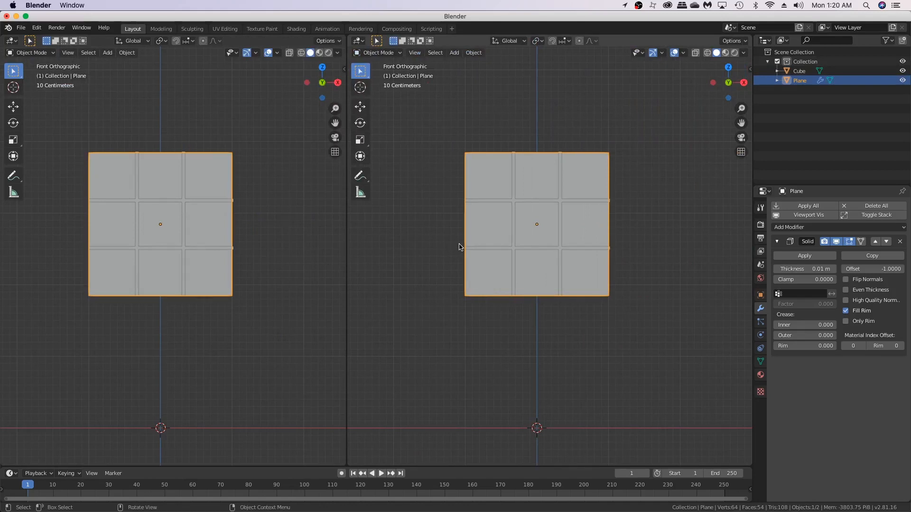
key("shift+F10")
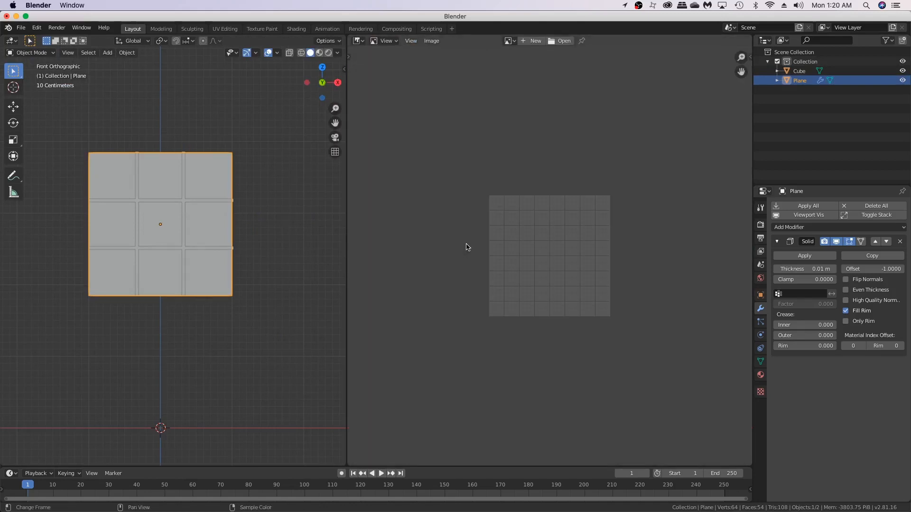
key("Tab")
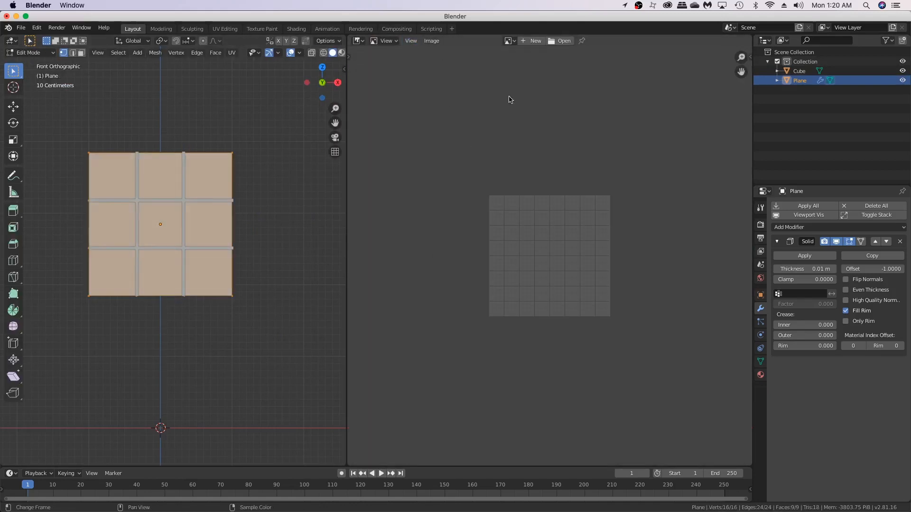
key("a")
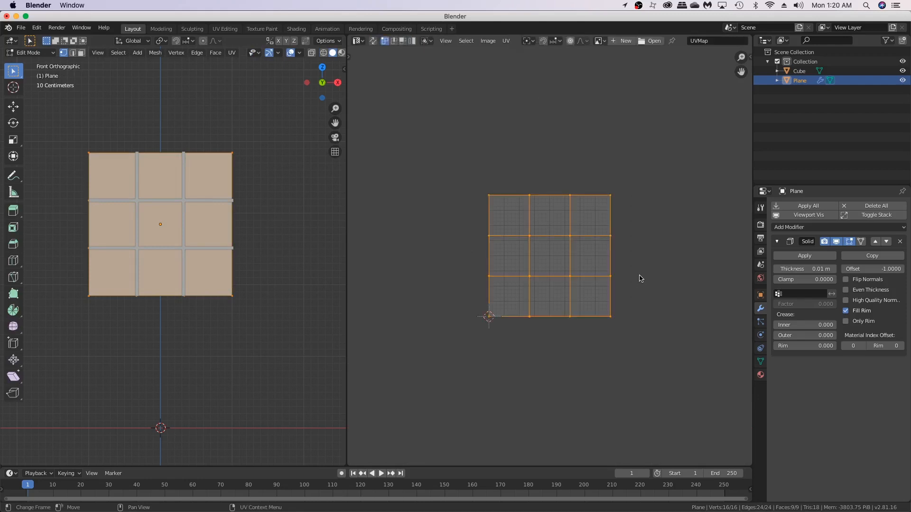
scroll(547, 200, "up", 3)
Step: Start a UV layout export and create and open a new Desktop folder named "frost tut 10" for it
left_click(506, 40)
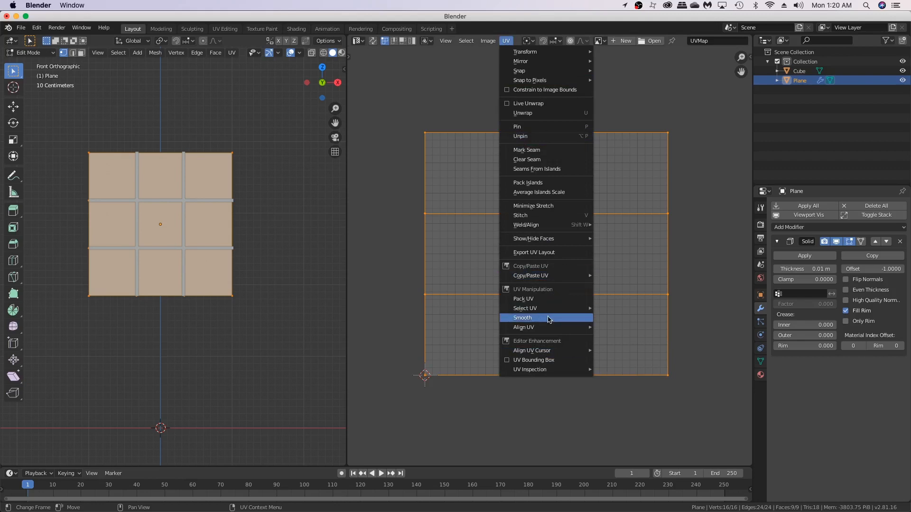
left_click(548, 253)
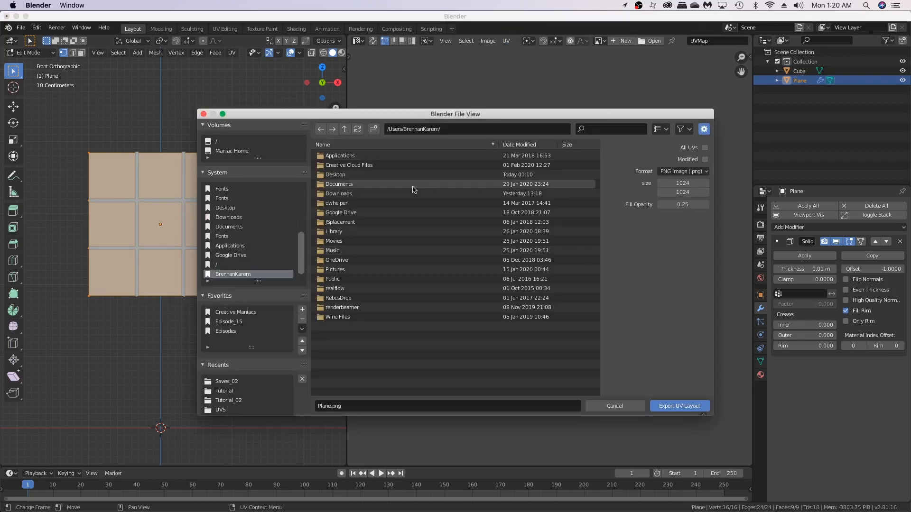
left_click(228, 208)
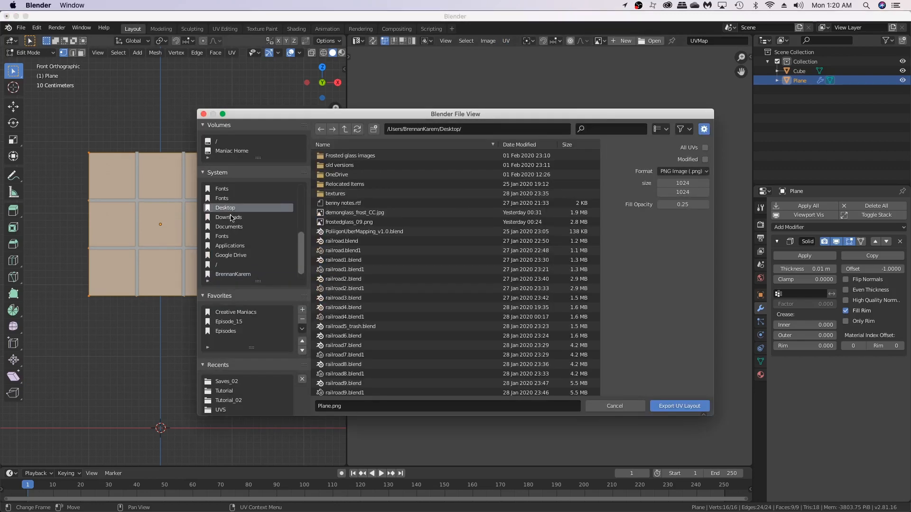
left_click(376, 131)
type("frost t")
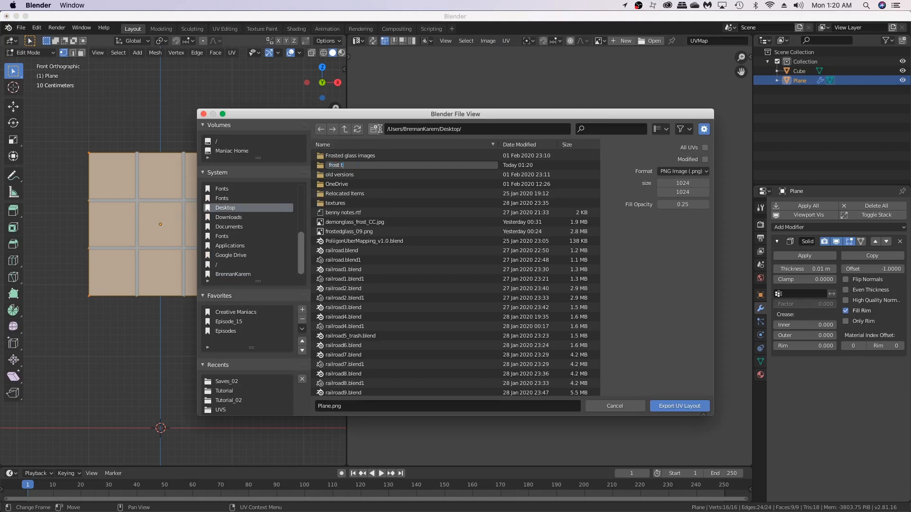
type("ut 10")
key("Return")
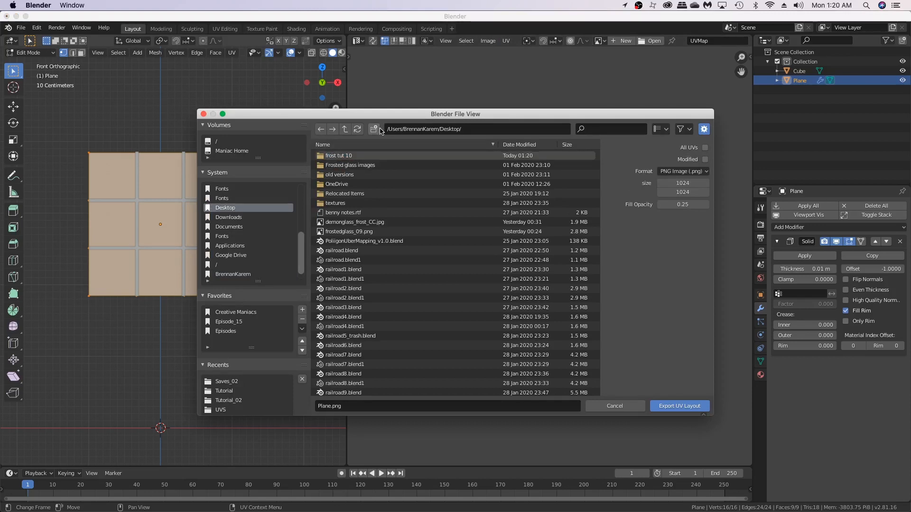
double_click(348, 156)
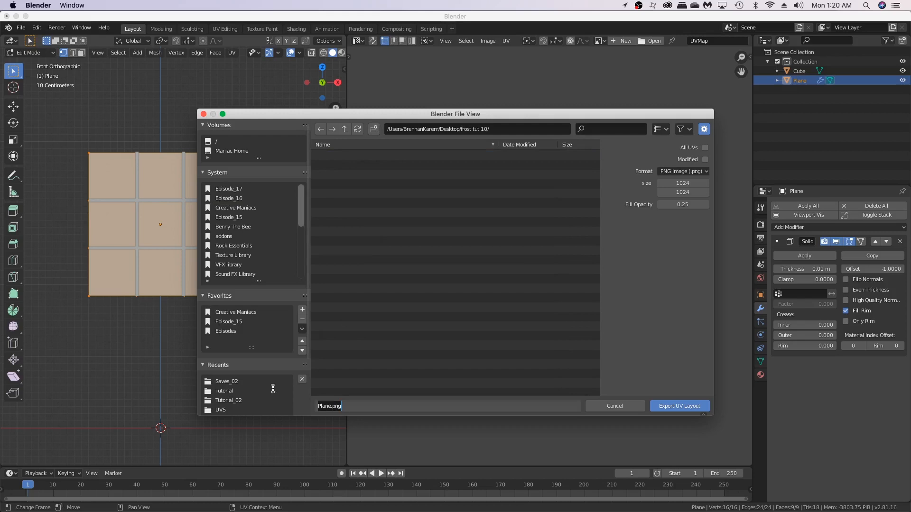
Step: Export the UV layout as "uv map frost window.png" and return to object mode
type("uv map frost")
type("ost window")
key("Return")
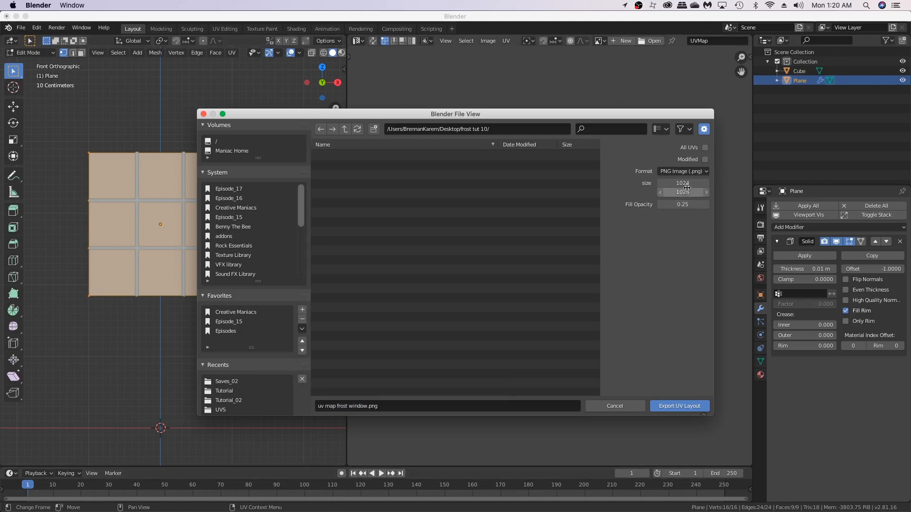
left_click(690, 407)
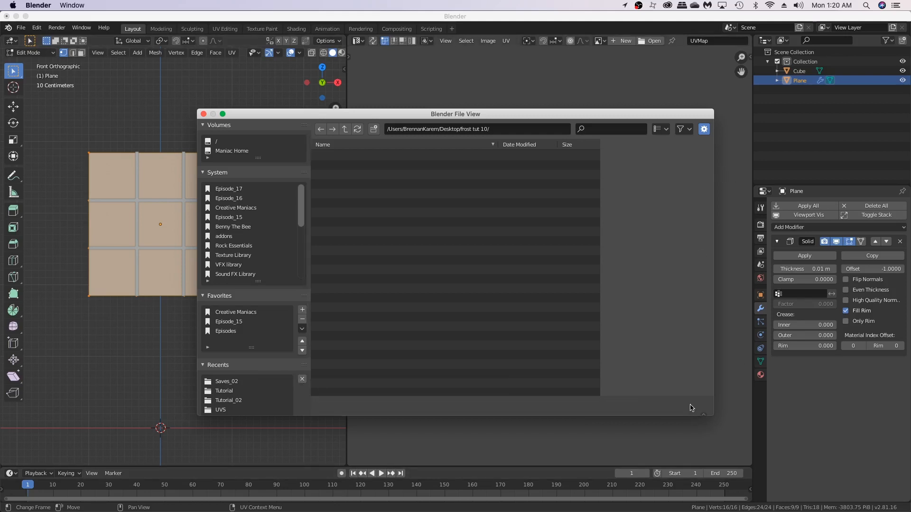
key("Tab")
Step: Switch to Photoshop and open "uv map frost window.png" from the Desktop folder "frost tut 10"
mouse_move(195, 491)
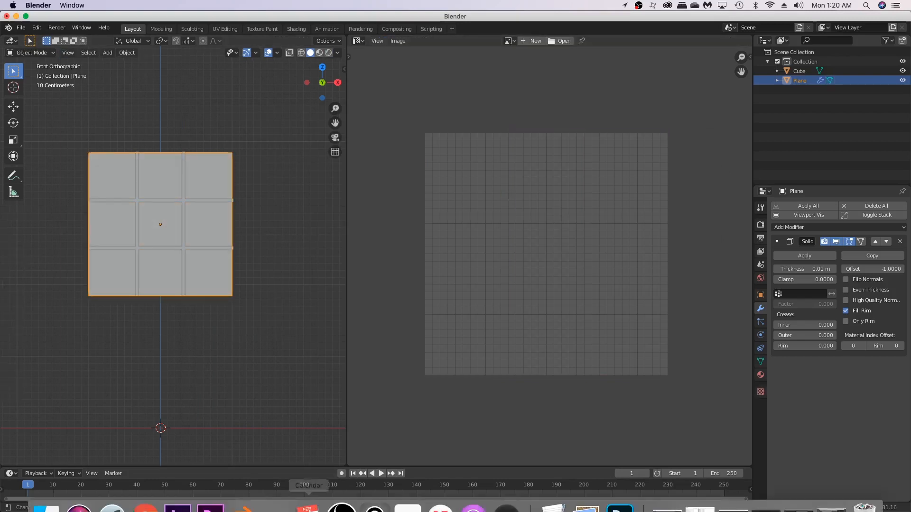
left_click(620, 492)
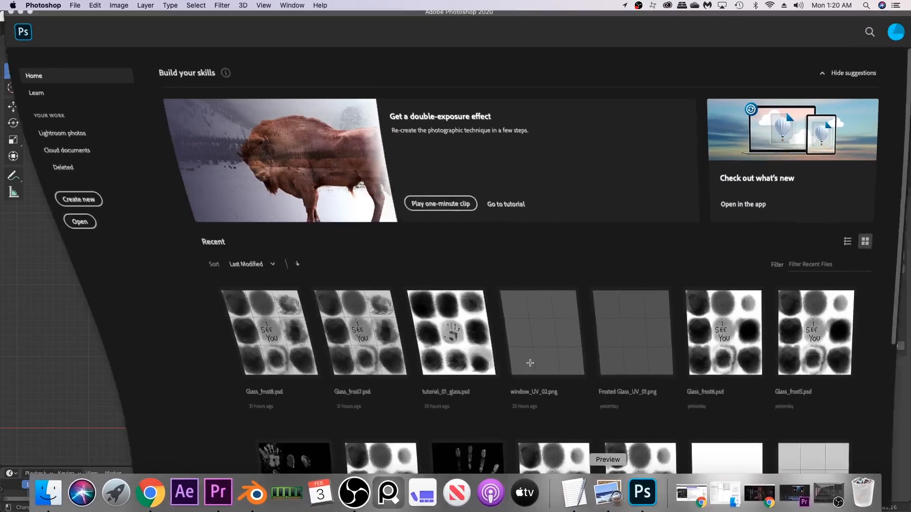
left_click(31, 228)
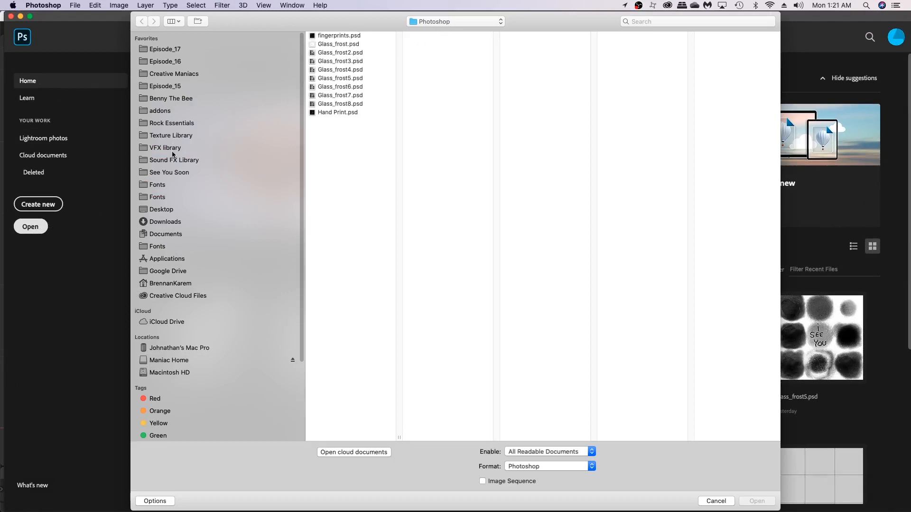
left_click(161, 210)
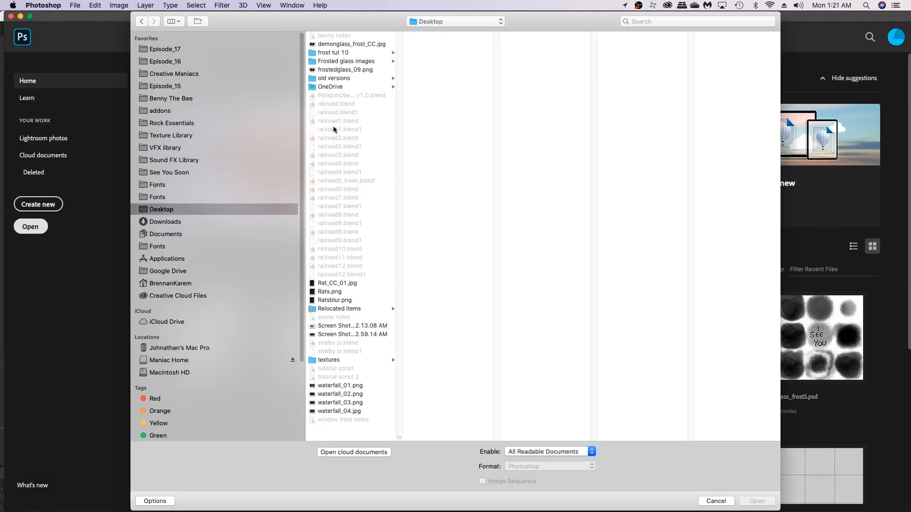
left_click(329, 54)
left_click(440, 37)
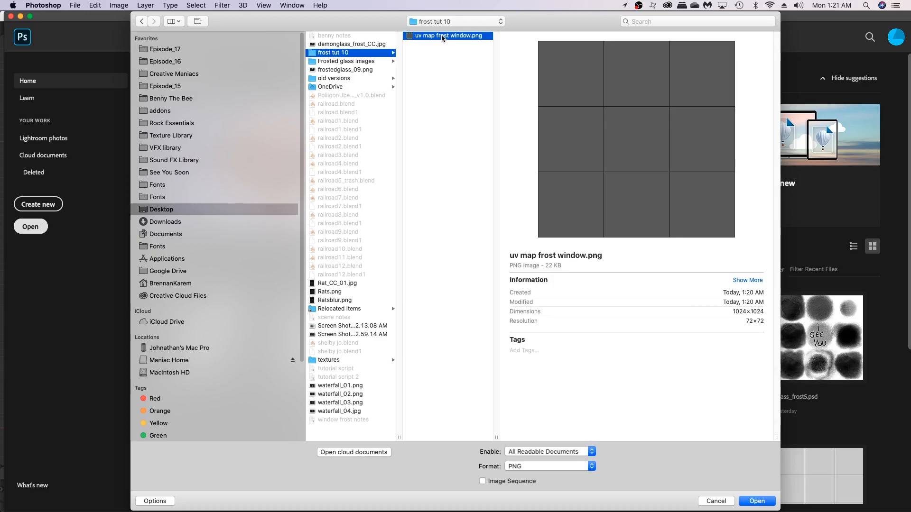
double_click(439, 36)
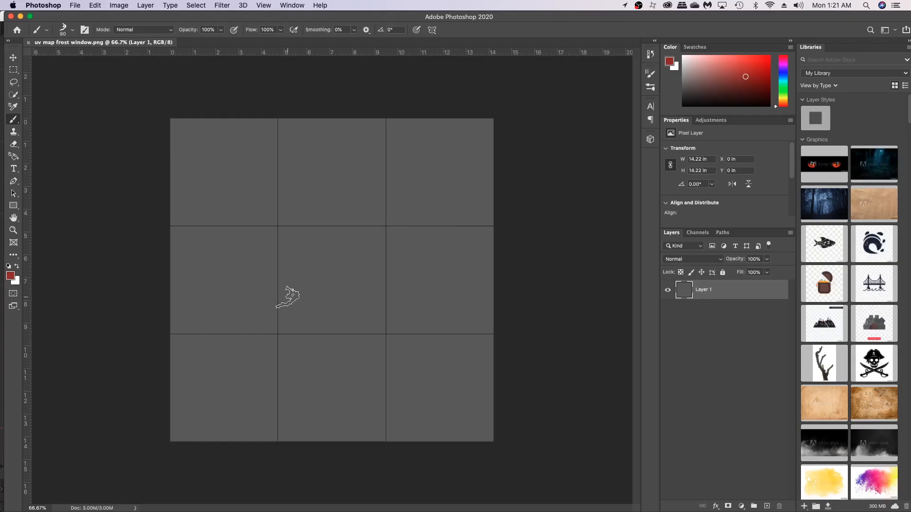
Step: Add a new layer above the UV map and set the foreground colour to white and the background colour to black
key("super+shift+n")
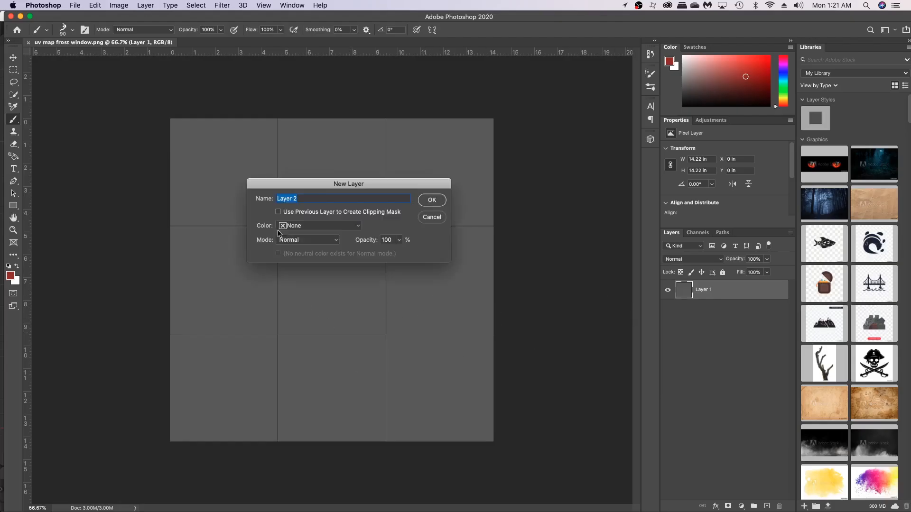
key("Return")
left_click(11, 277)
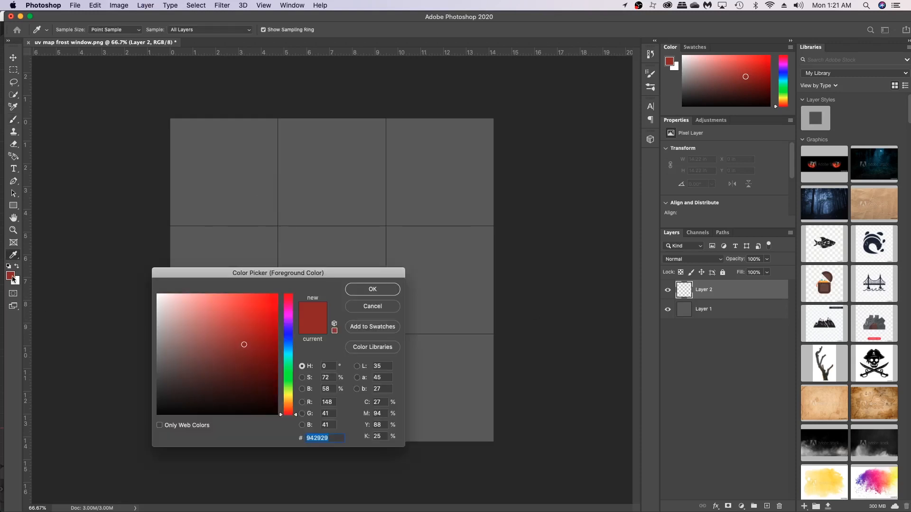
left_click_drag(182, 396, 66, 451)
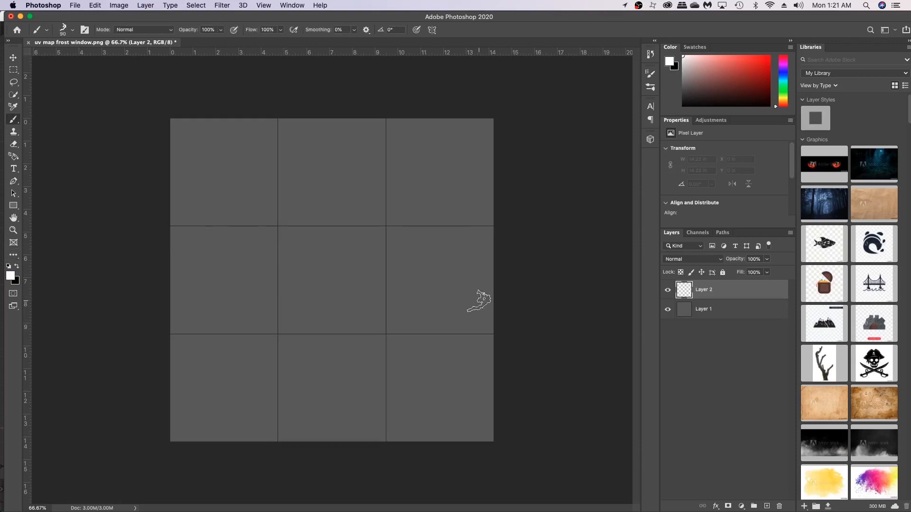
Step: Fill the new layer with white, move the UV map layer above it and lower the UV map layer's opacity to about 64%
key("alt+BackSpace")
left_click(13, 57)
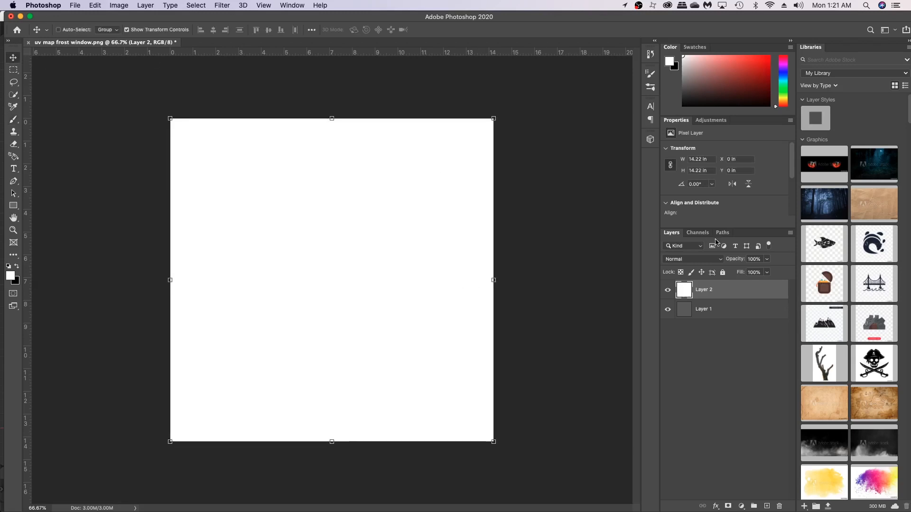
left_click_drag(704, 309, 721, 263)
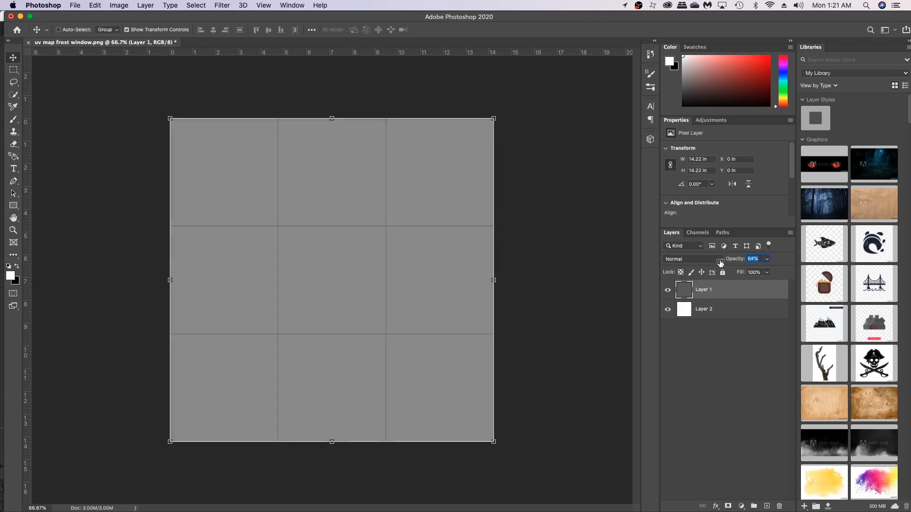
Step: Add a new layer directly above the white fill layer, keeping its default name and settings
left_click(702, 324)
left_click(705, 312)
key("super+shift+n")
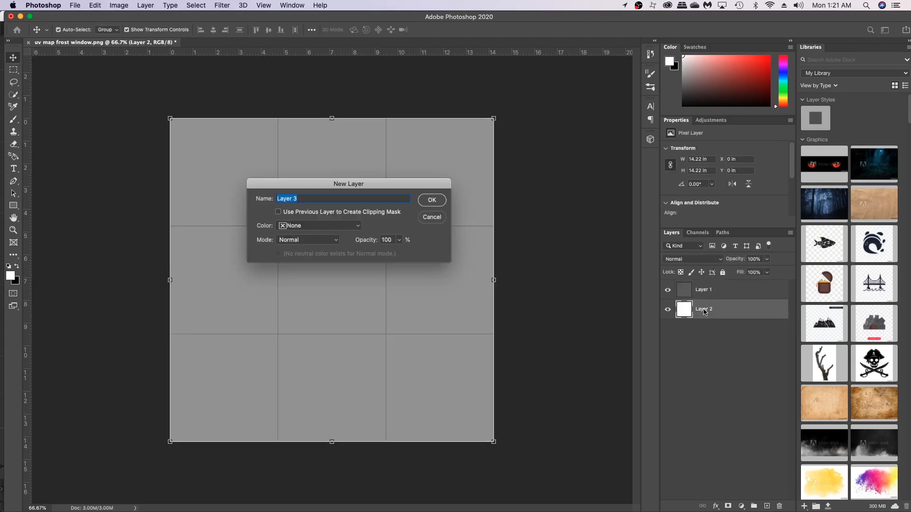
key("Return")
Step: Set up Grunge Brush 01 for painting in black at 400 px and 63% opacity
key("b")
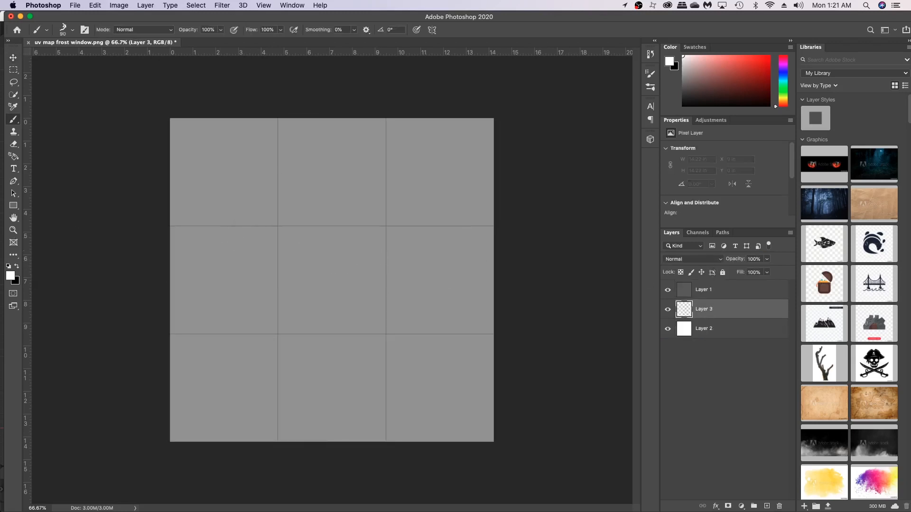
right_click(373, 262)
key("Escape")
right_click(432, 291)
left_click_drag(560, 297, 561, 302)
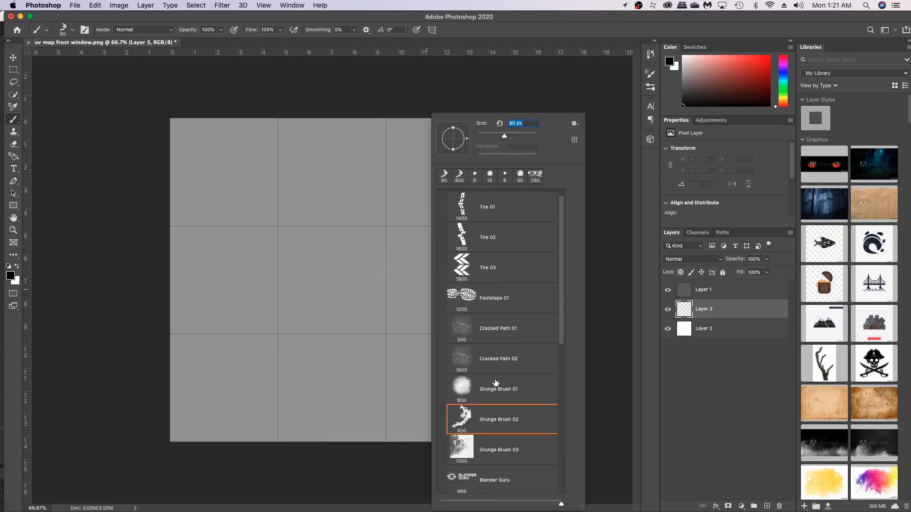
left_click(489, 403)
left_click(753, 375)
left_click(720, 315)
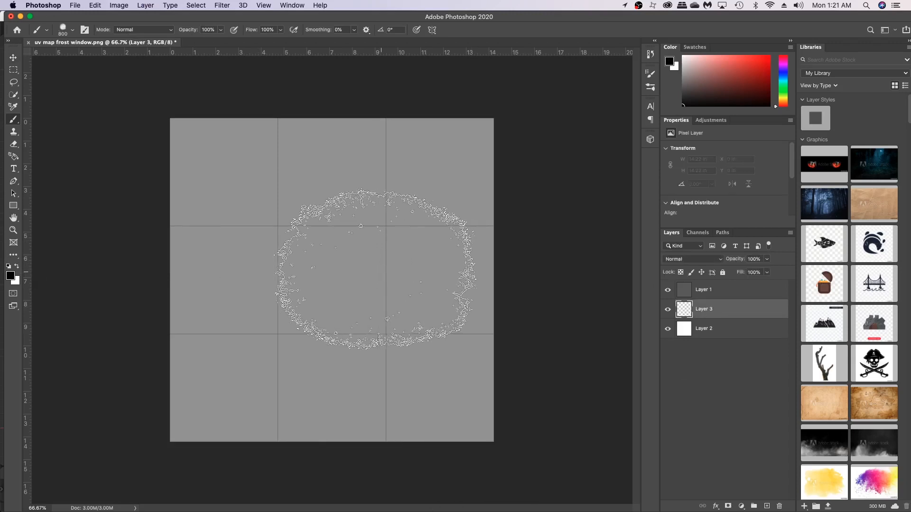
key("bracketleft")
key("bracketleft")
key("bracketleft")
key("bracketleft")
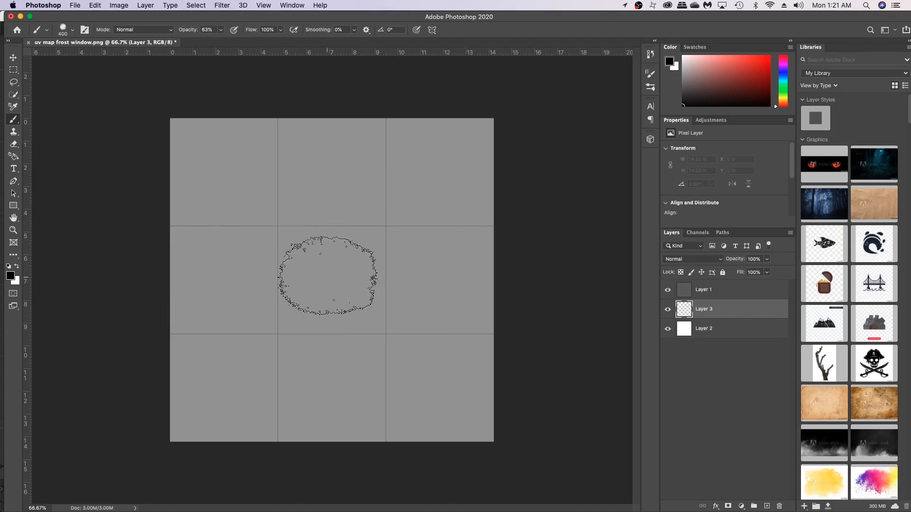
Step: Stamp a black grunge spot in the centre of each of the nine window panes on Layer 3
left_click(332, 277)
left_click(332, 279)
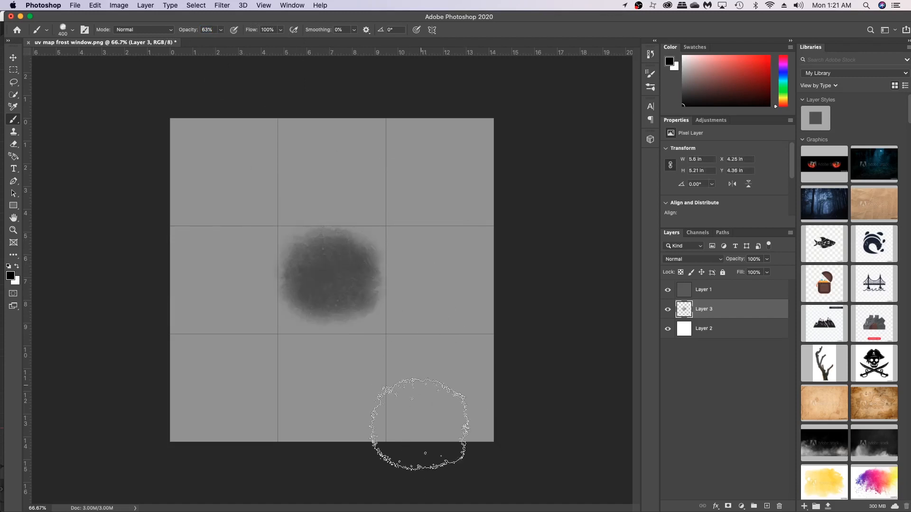
left_click(427, 396)
left_click(437, 386)
left_click(438, 386)
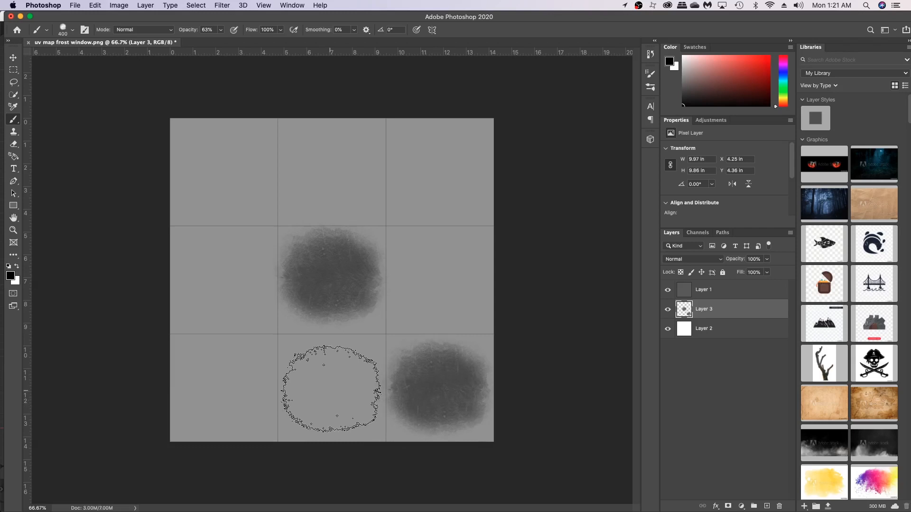
left_click(331, 387)
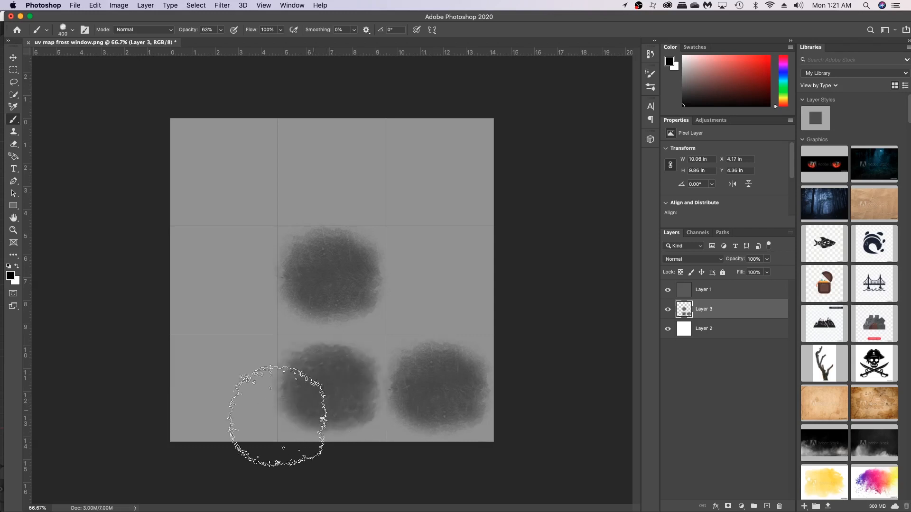
left_click(224, 385)
left_click(222, 170)
left_click(332, 170)
left_click(439, 171)
left_click(223, 277)
left_click(440, 277)
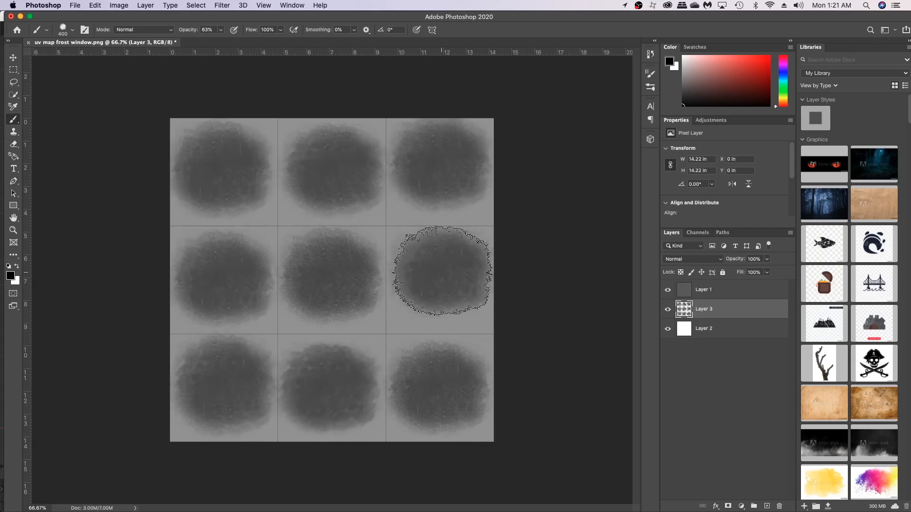
Step: Darken and widen the spots in the three left-column panes, using the grunge brush at 250 px for the edges
left_click(225, 393)
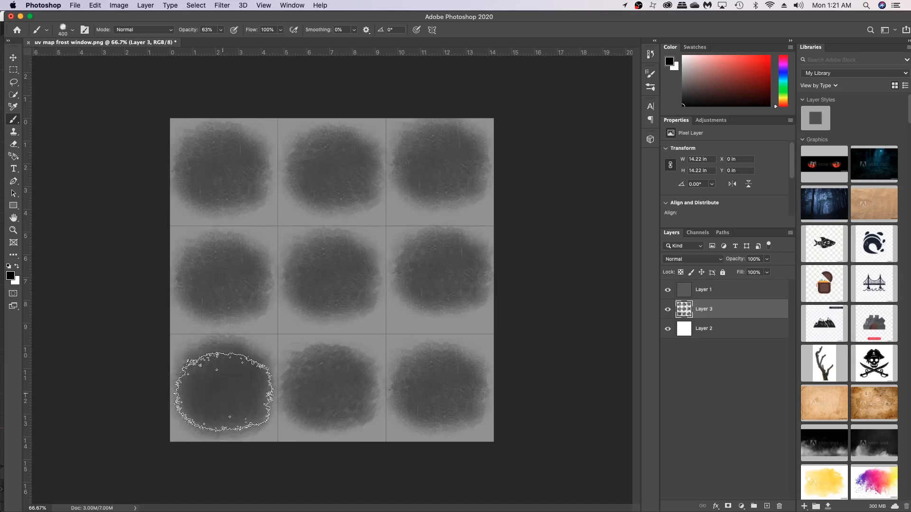
key("[")
key("[")
left_click(210, 404)
left_click(227, 411)
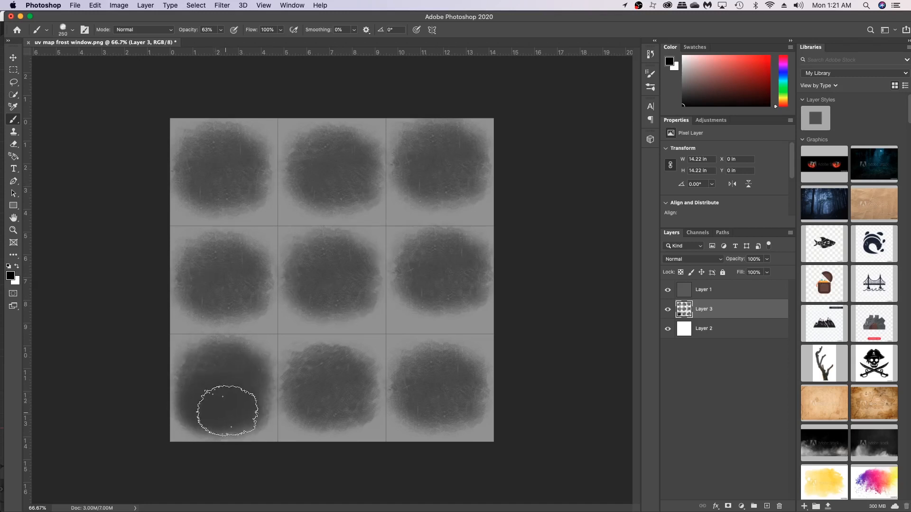
left_click(198, 377)
mouse_move(199, 373)
left_mouse_down()
mouse_move(252, 370)
mouse_move(237, 409)
left_mouse_up()
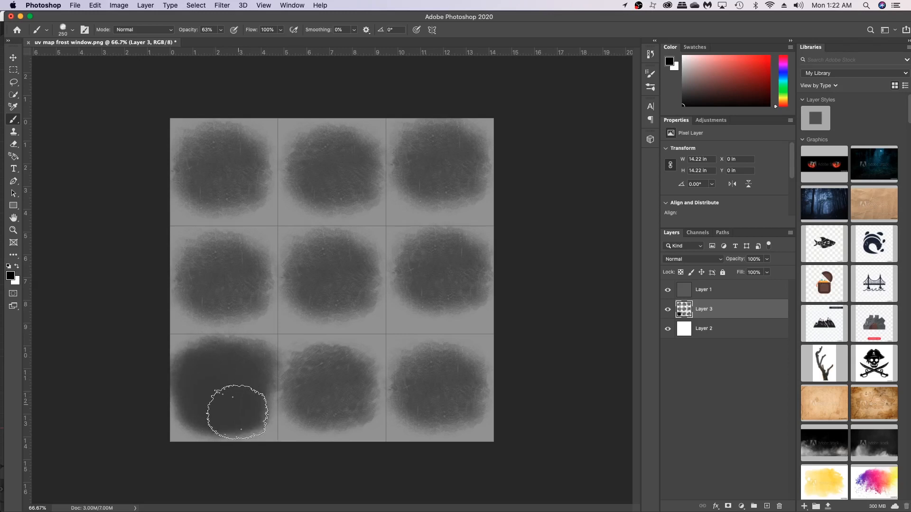
mouse_move(215, 301)
left_mouse_down()
mouse_move(204, 269)
mouse_move(238, 261)
mouse_move(206, 154)
mouse_move(222, 145)
mouse_move(232, 179)
left_mouse_up()
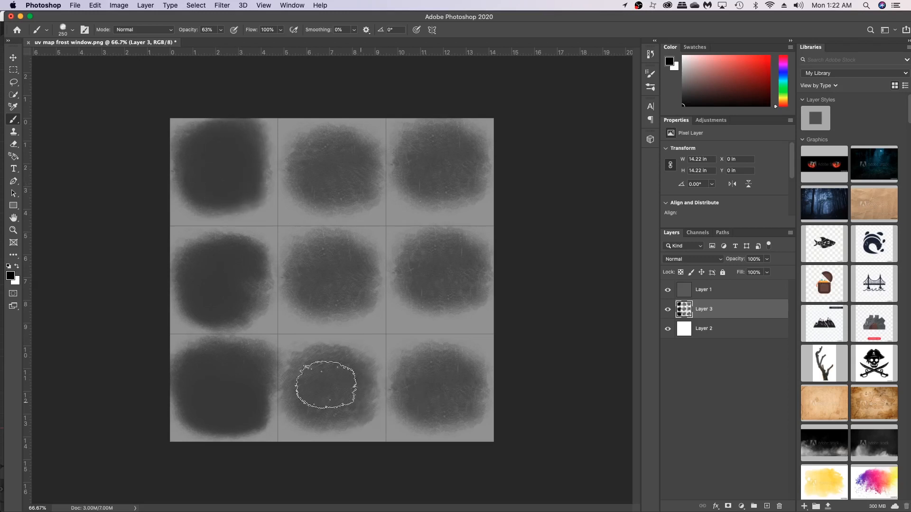
Step: Darken the spots in the bottom-middle, bottom-right and middle-right panes, and the lower part of the top-right pane
mouse_move(321, 382)
left_mouse_down()
mouse_move(310, 398)
mouse_move(346, 413)
mouse_move(344, 378)
mouse_move(322, 362)
mouse_move(344, 375)
left_mouse_up()
mouse_move(425, 411)
left_mouse_down()
mouse_move(427, 382)
mouse_move(447, 370)
mouse_move(449, 398)
mouse_move(429, 404)
mouse_move(469, 399)
left_mouse_up()
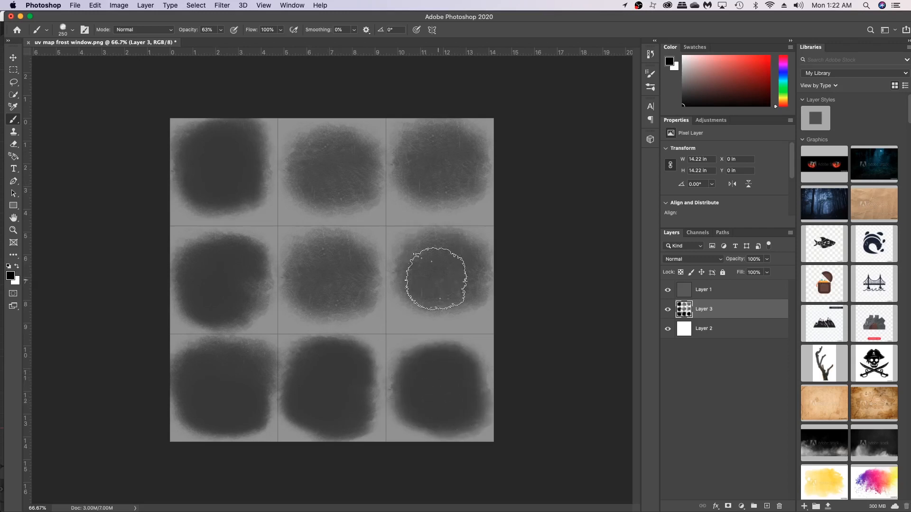
mouse_move(437, 288)
left_mouse_down()
mouse_move(427, 294)
mouse_move(447, 295)
mouse_move(458, 269)
mouse_move(431, 258)
mouse_move(456, 255)
left_mouse_up()
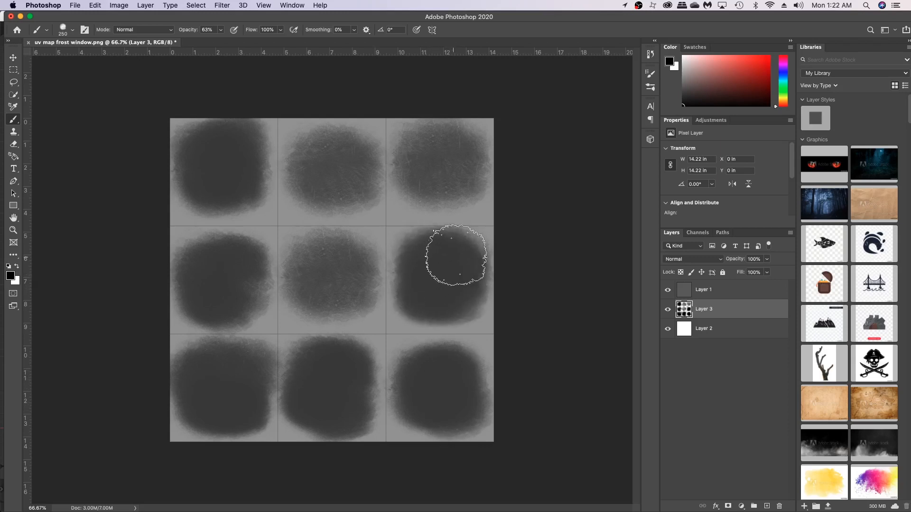
mouse_move(432, 195)
left_mouse_down()
mouse_move(419, 179)
mouse_move(455, 192)
left_mouse_up()
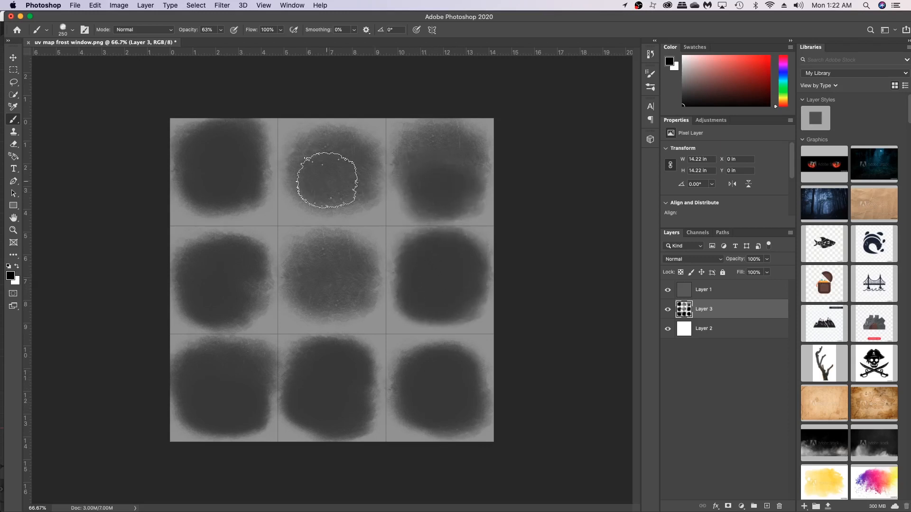
Step: Add a new layer above Layer 3 and stamp white over the centre pane with the grunge brush at 400 px and 44% opacity
key("x")
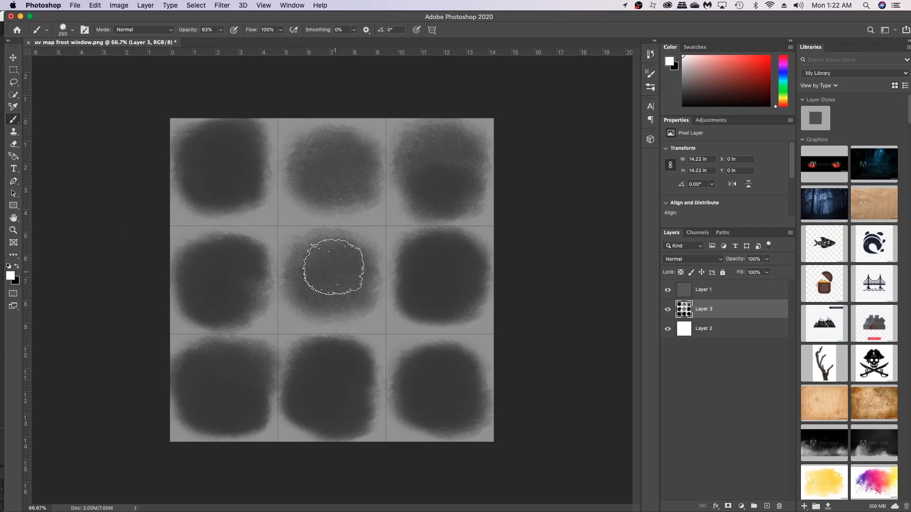
key("bracketright")
key("bracketright")
key("bracketright")
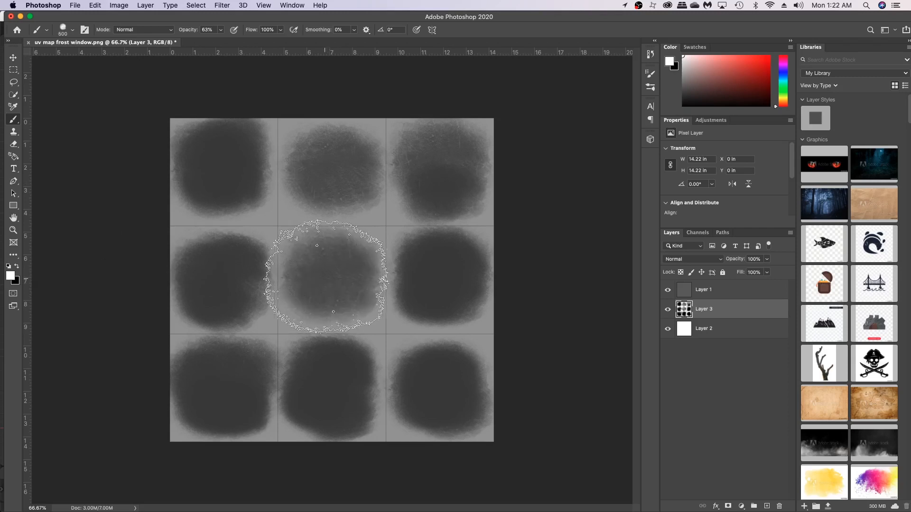
key("bracketleft")
key("super+shift+n")
key("Return")
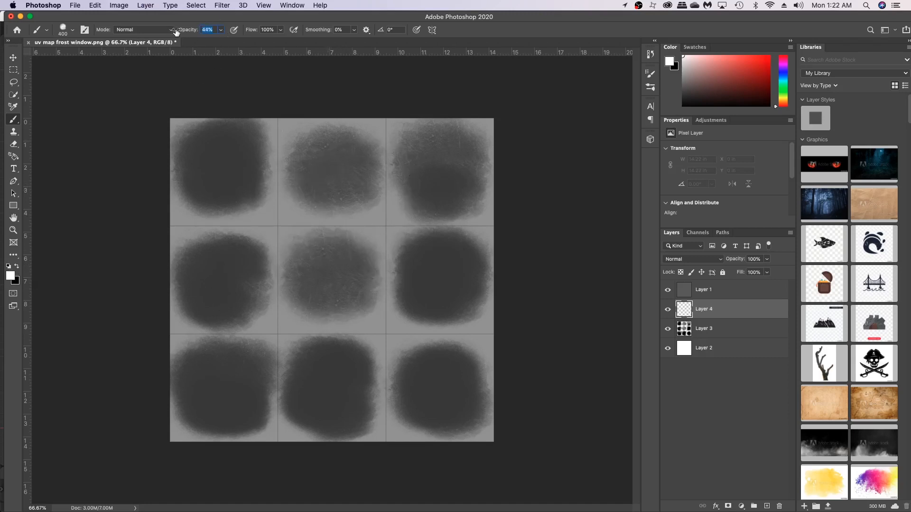
left_click_drag(332, 277, 331, 277)
Step: Add another layer and select the Print4 handprint brush from fingerprints_brushes_by_hawksmont, in black at 300 px
key("super+shift+n")
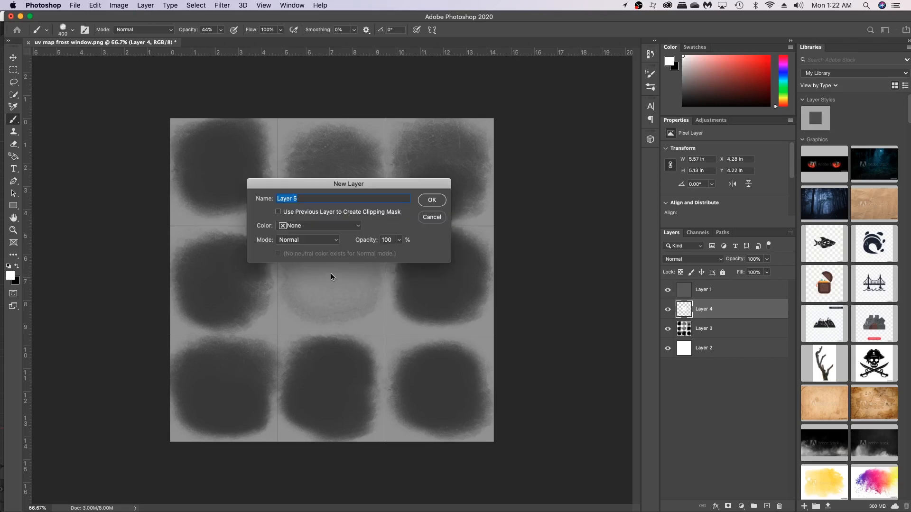
key("Return")
right_click(330, 272)
scroll(469, 318, "down", 3)
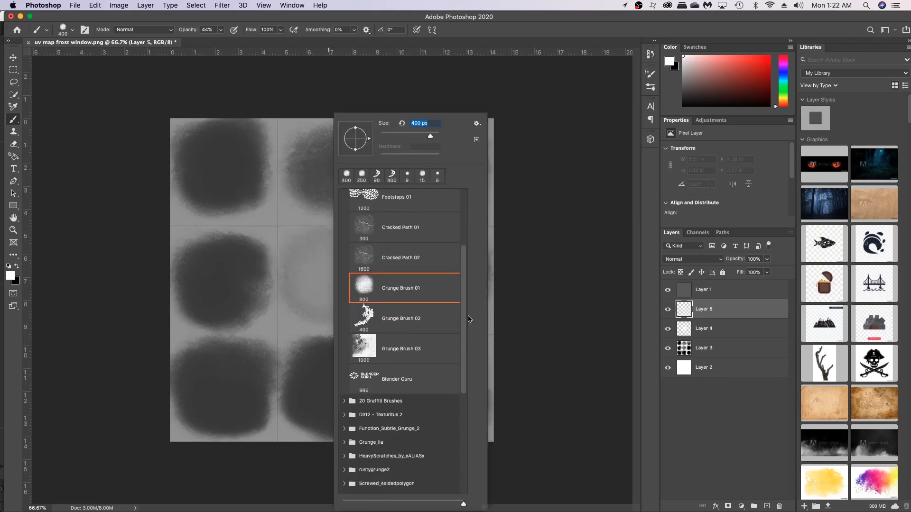
left_click_drag(465, 319, 457, 496)
left_click(345, 487)
scroll(356, 427, "down", 5)
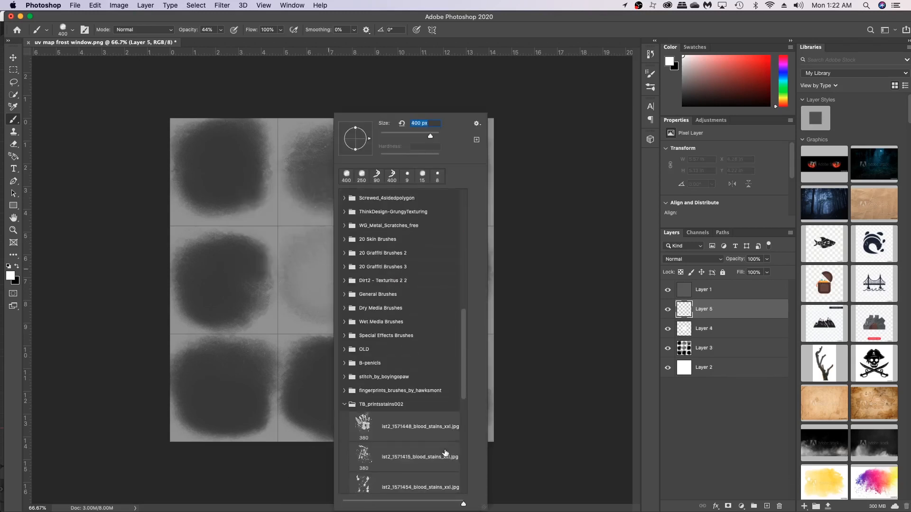
scroll(356, 417, "up", 5)
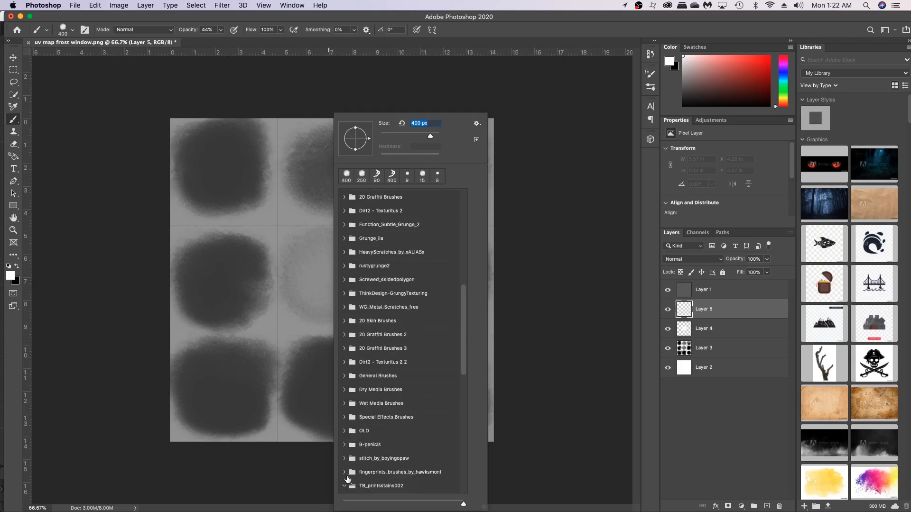
left_click(345, 473)
scroll(363, 472, "down", 4)
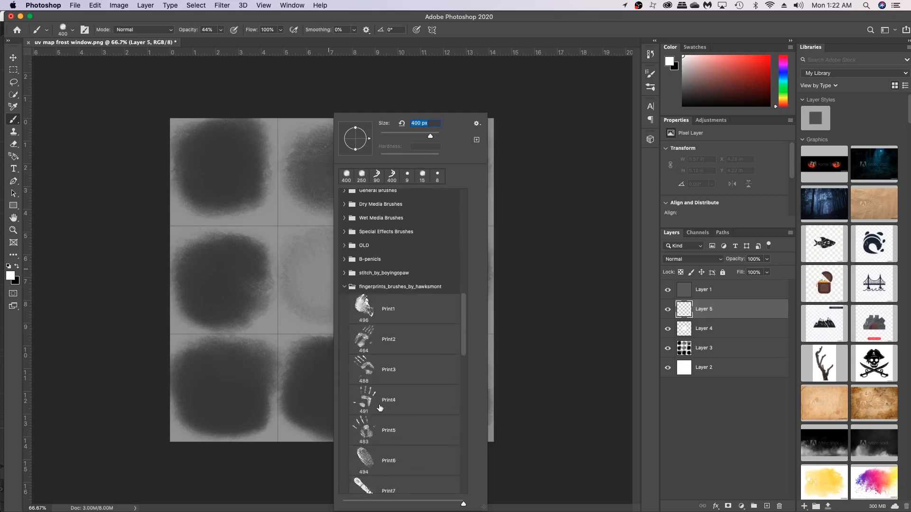
left_click(17, 266)
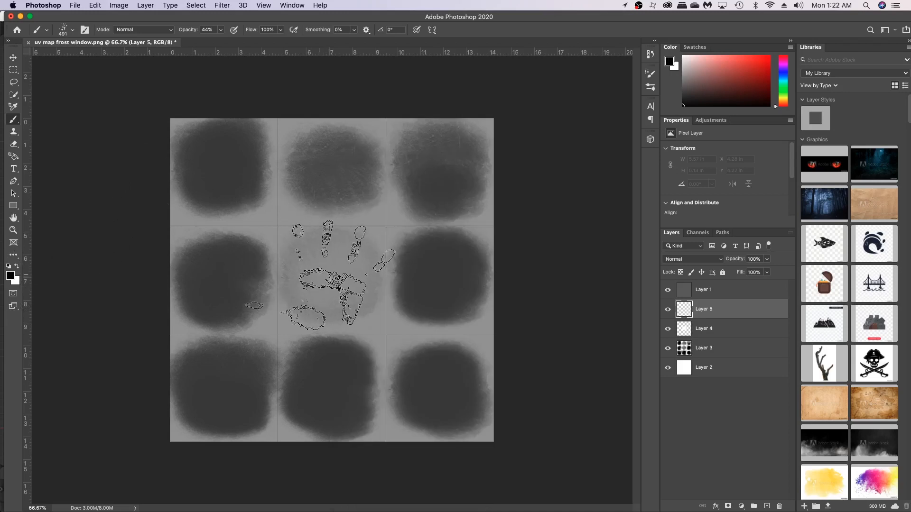
key("bracketleft")
key("bracketleft")
left_click(333, 277)
left_click(334, 277)
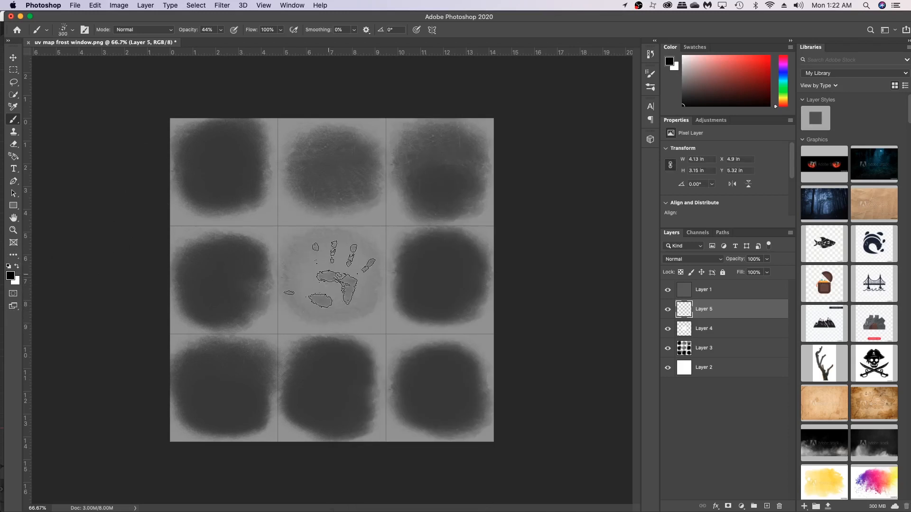
key("super+z")
key("super+z")
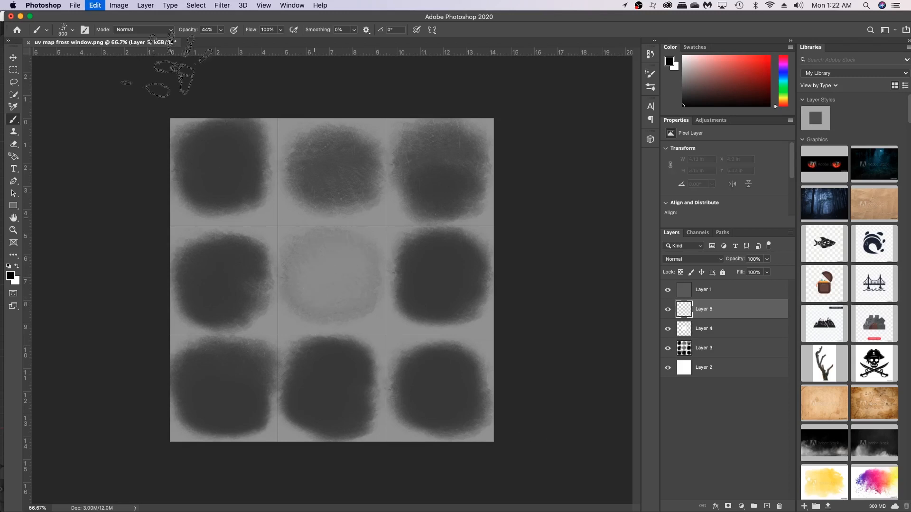
Step: Stamp a black handprint in the centre pane at 100% brush opacity, then deselect all layers
left_click(330, 277)
left_click(331, 278)
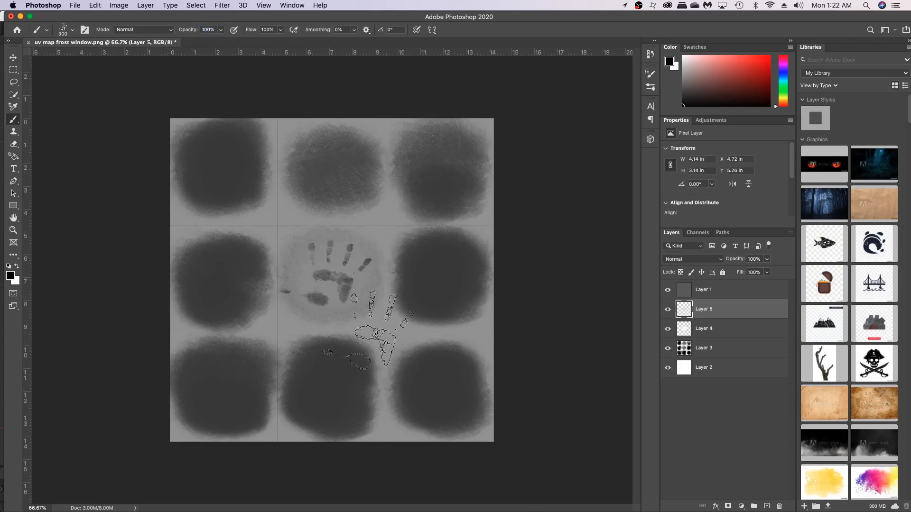
key("0")
key("v")
left_click(746, 431)
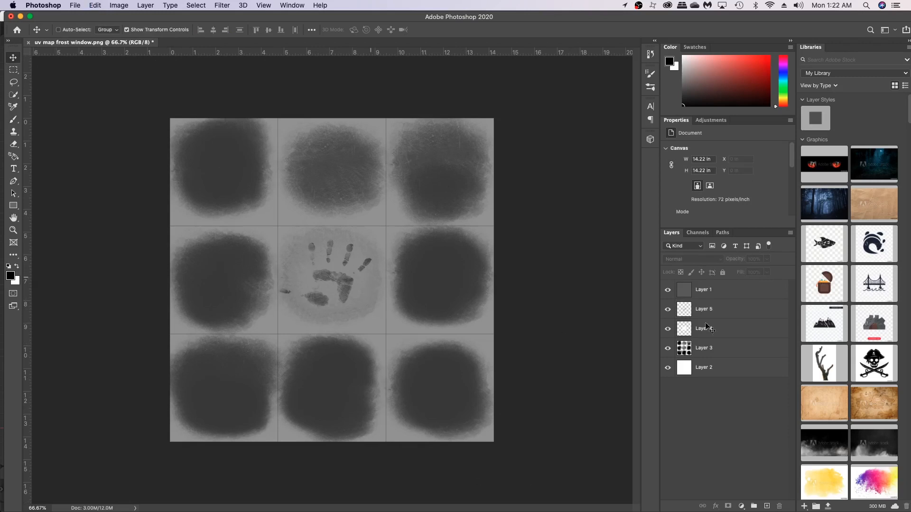
Step: Hide the UV map layer and open the Export As settings for the finished frost map
left_click(667, 290)
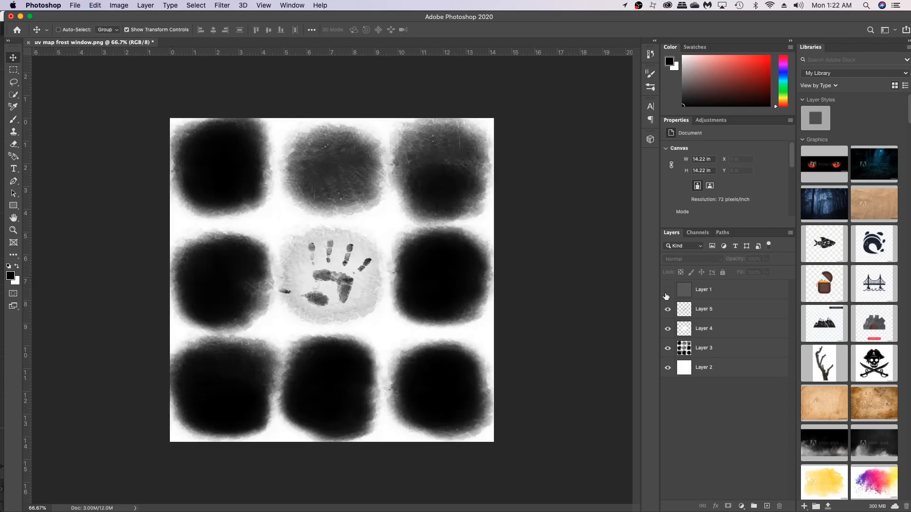
left_click(667, 290)
left_click(667, 290)
left_click(84, 5)
mouse_move(122, 136)
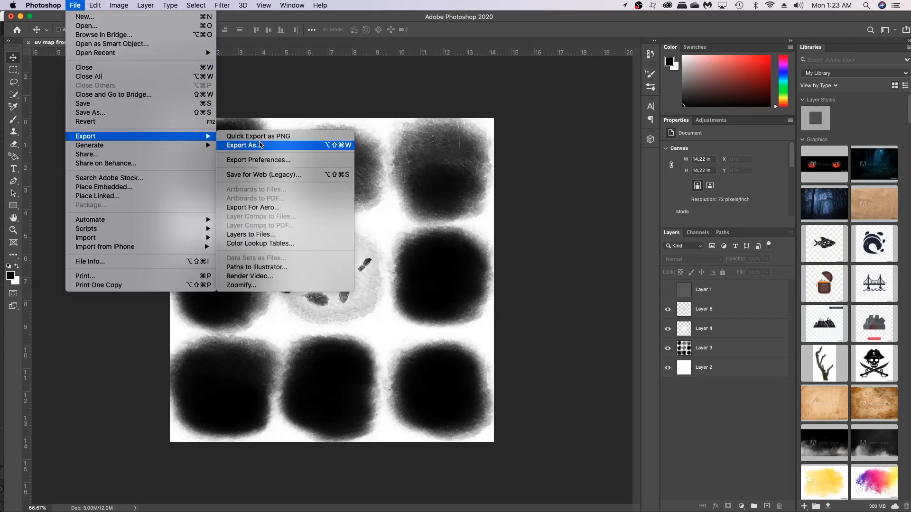
left_click(285, 147)
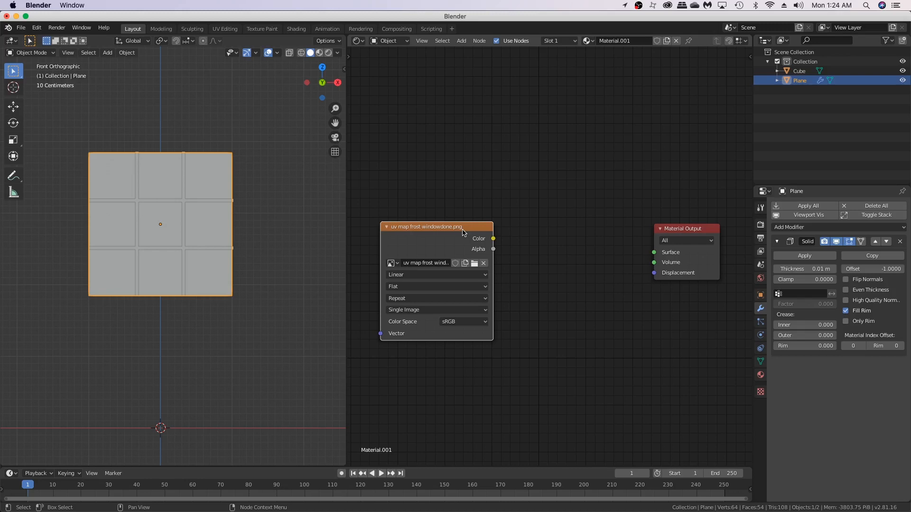
Step: Set the scene's render engine to Cycles
left_click(761, 225)
left_click(859, 206)
left_click(860, 238)
scroll(523, 191, "down", 2)
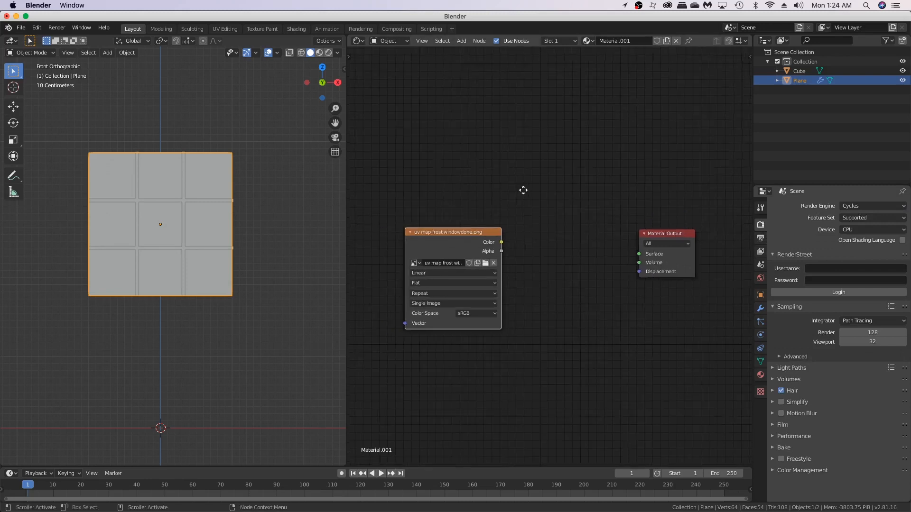
scroll(569, 209, "up", 4)
scroll(631, 231, "right", 2)
scroll(553, 255, "down", 3)
middle_click_drag(553, 256, 571, 245)
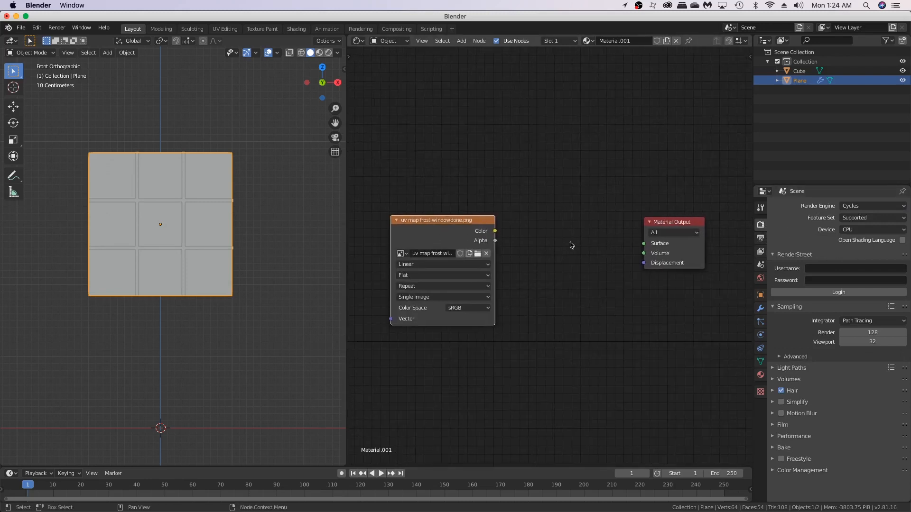
scroll(531, 241, "down", 1)
scroll(484, 235, "up", 1)
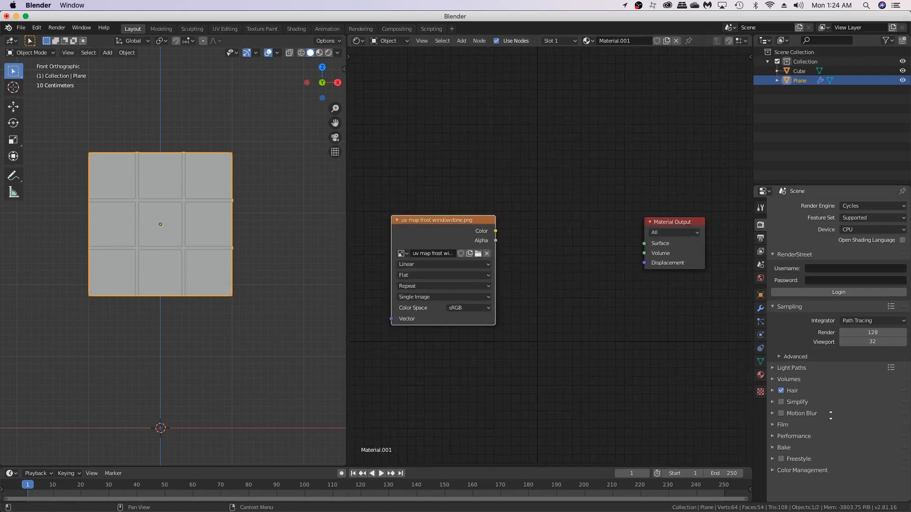
left_click(789, 437)
middle_click_drag(808, 395, 806, 289)
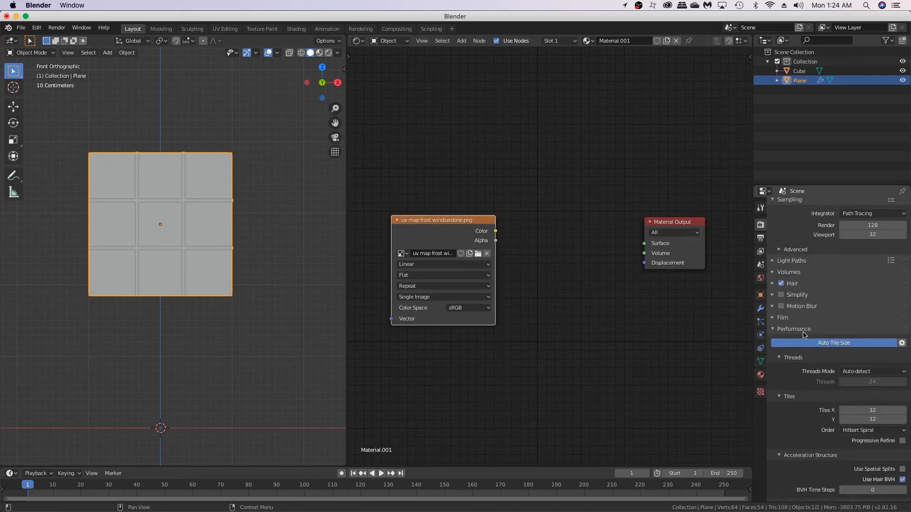
left_click(805, 333)
middle_click_drag(805, 330, 807, 335)
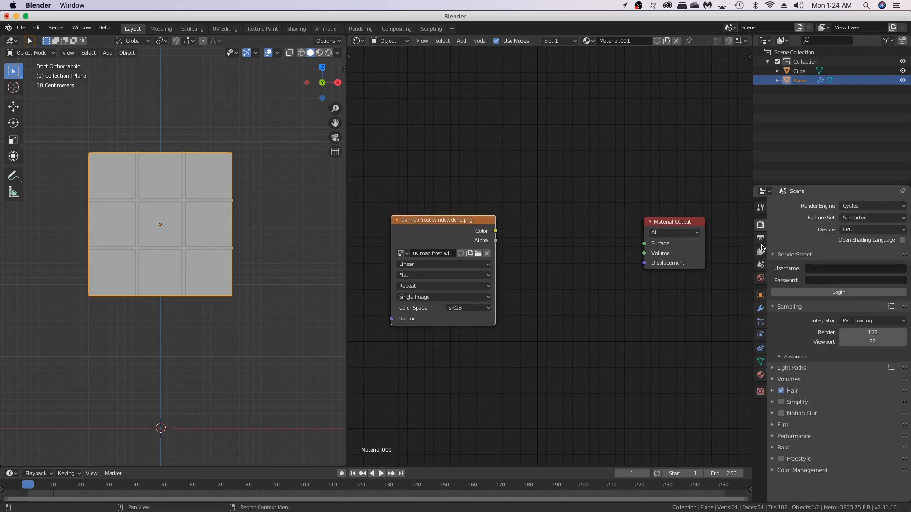
Step: Turn off Reflective Caustics and Refractive Caustics in the scene's light path settings
left_click(791, 369)
scroll(849, 389, "down", 5)
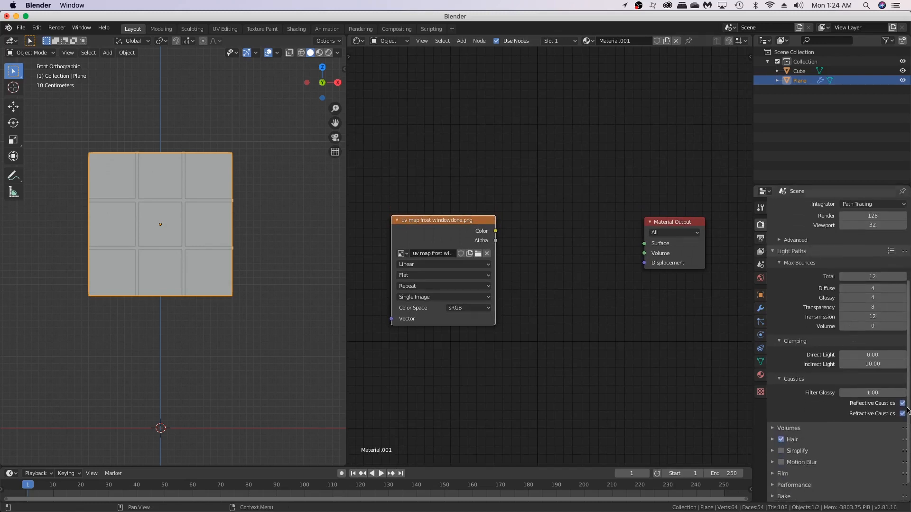
left_click(902, 415)
Step: Add a Glass BSDF feeding the Material Output's Surface and connect the frost map's Color output to its Roughness input
key("shift+a")
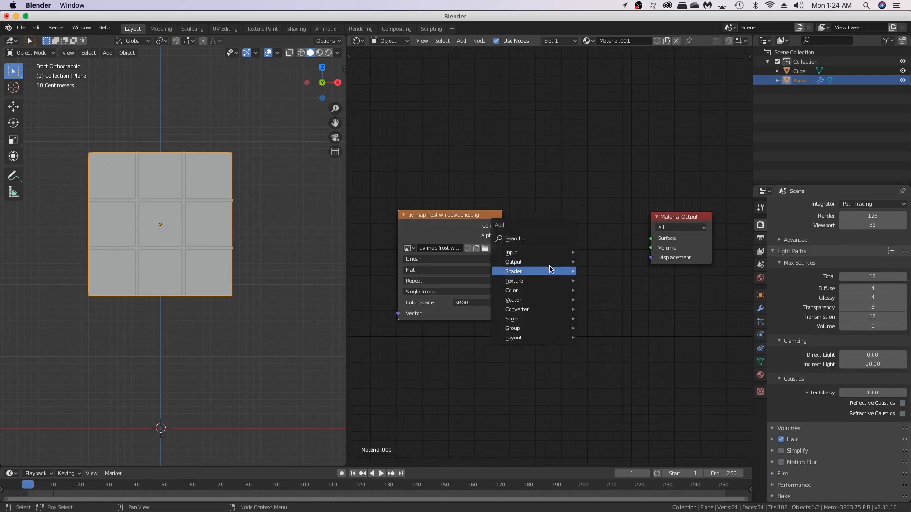
mouse_move(546, 271)
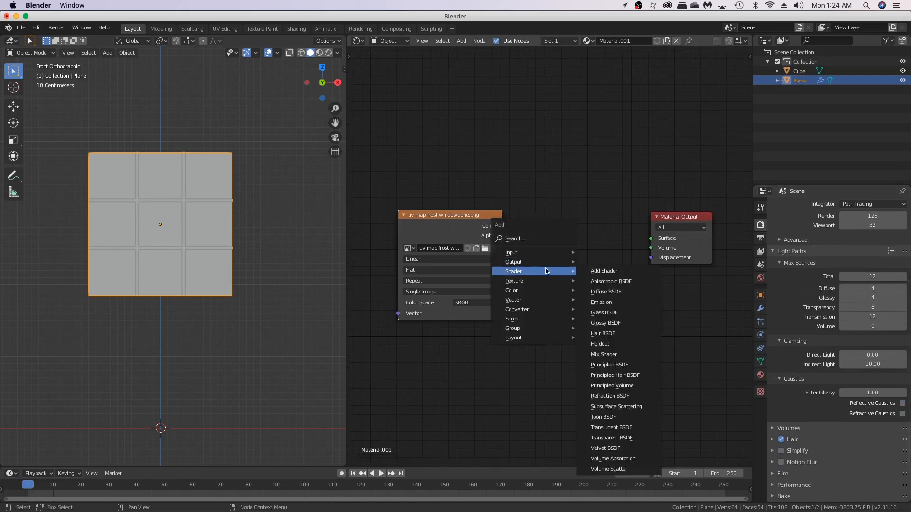
left_click(616, 313)
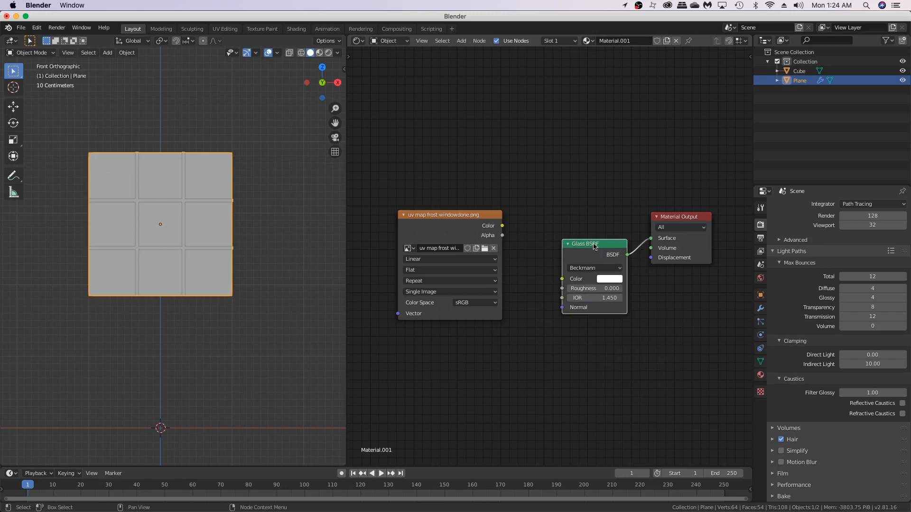
left_click_drag(594, 246, 575, 234)
left_click_drag(502, 226, 544, 276)
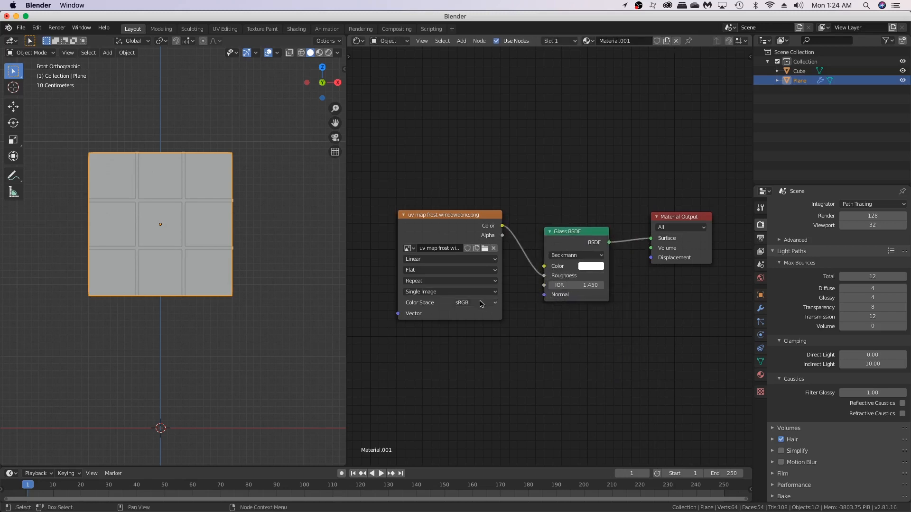
Step: Set the frost map texture's color space to Non-Color and space out the image, Glass BSDF and Material Output nodes
left_click(474, 303)
left_click(474, 341)
scroll(564, 291, "left", 2)
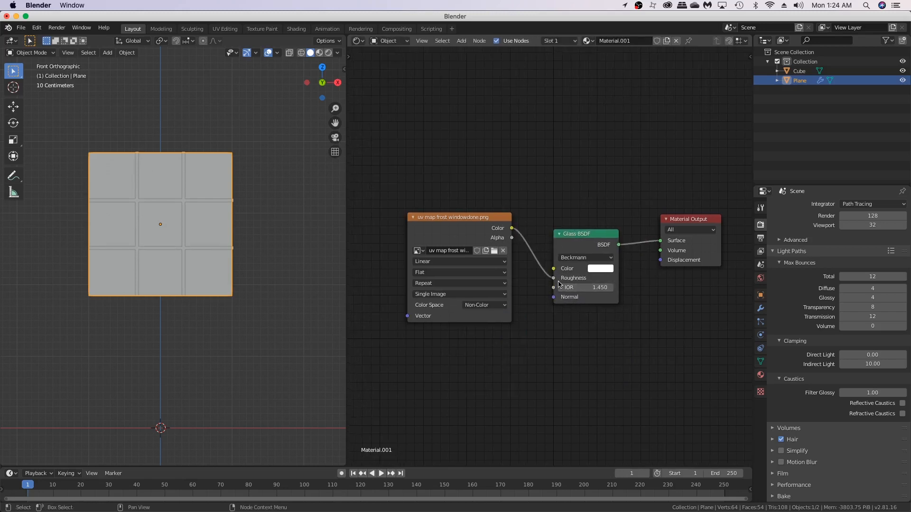
left_click_drag(553, 279, 553, 278)
left_click_drag(450, 243, 415, 261)
scroll(611, 305, "down", 1)
middle_click_drag(611, 306, 624, 314)
left_click_drag(587, 249, 572, 255)
left_click_drag(691, 262, 687, 255)
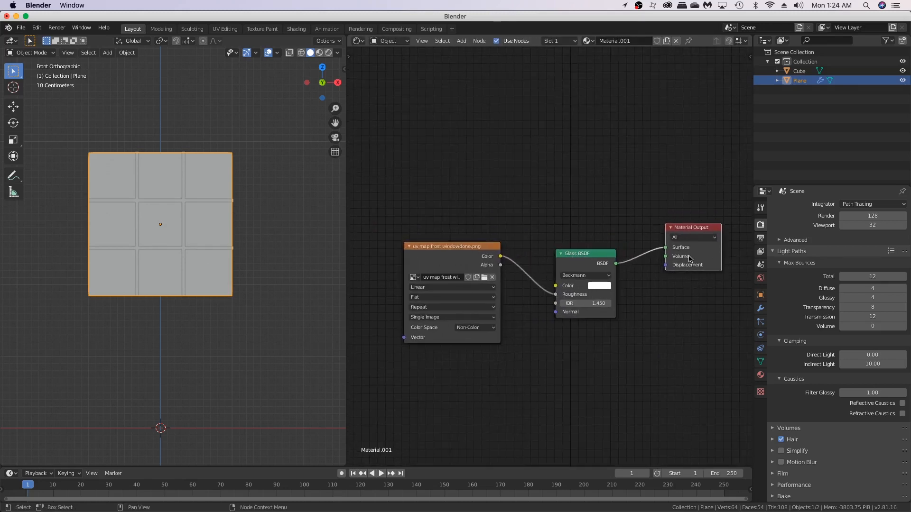
Step: Inspect the frosted window up close from an angle in Rendered viewport shading
scroll(456, 241, "left", 5)
middle_click_drag(304, 228, 230, 240)
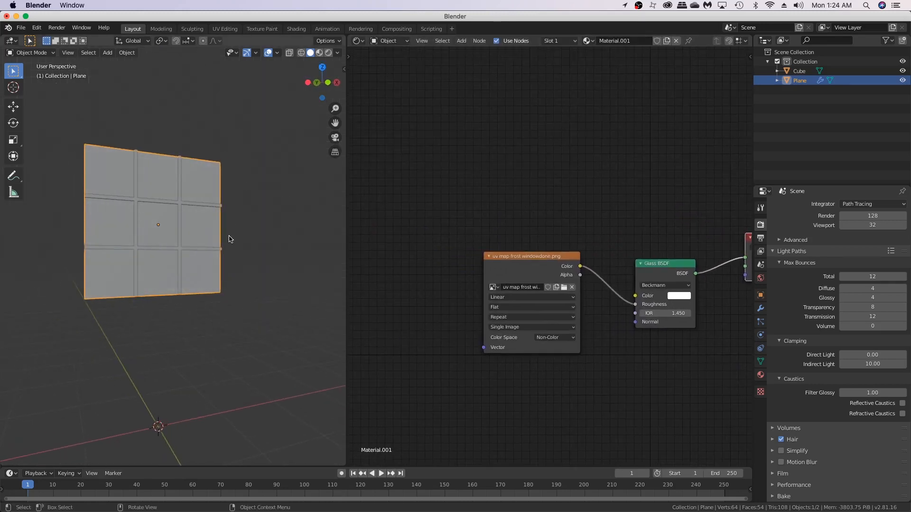
key("z")
left_click(282, 212)
scroll(260, 262, "up", 3)
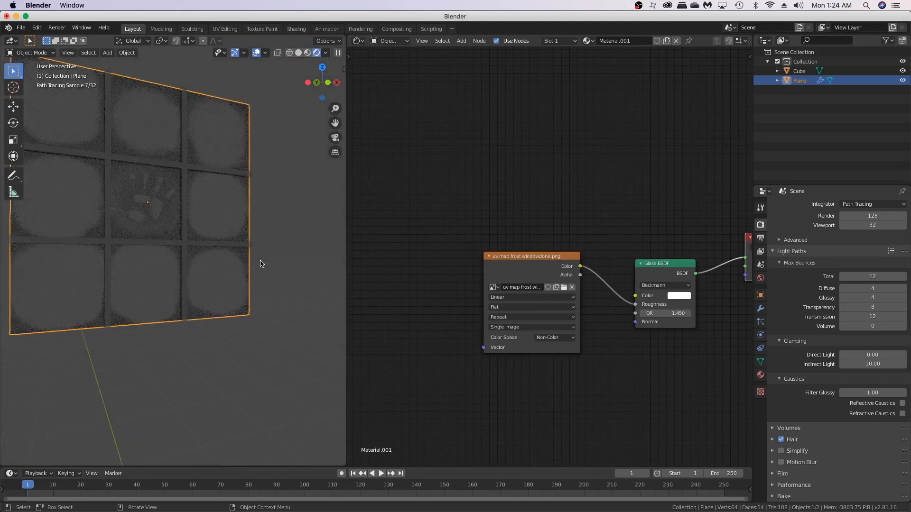
mouse_move(228, 231)
middle_mouse_down("shift")
mouse_move(259, 267)
mouse_move(241, 246)
middle_mouse_up("shift")
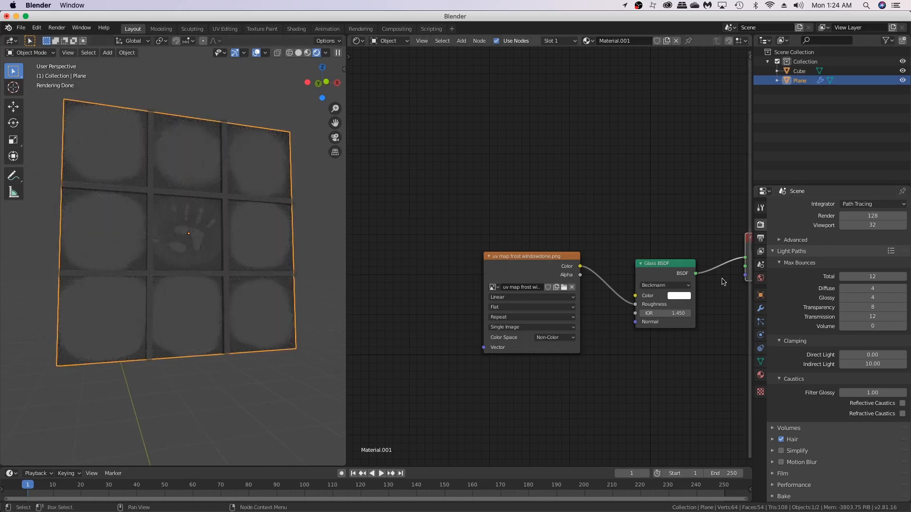
Step: Set the world background strength to 0 and return the viewport to Solid shading
left_click(761, 278)
left_click_drag(864, 276, 55, 242)
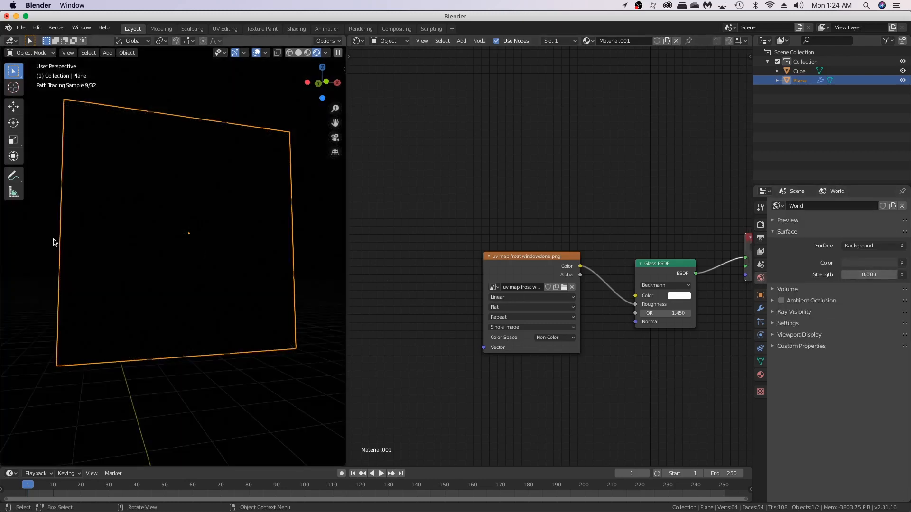
middle_click_drag(510, 176, 530, 180)
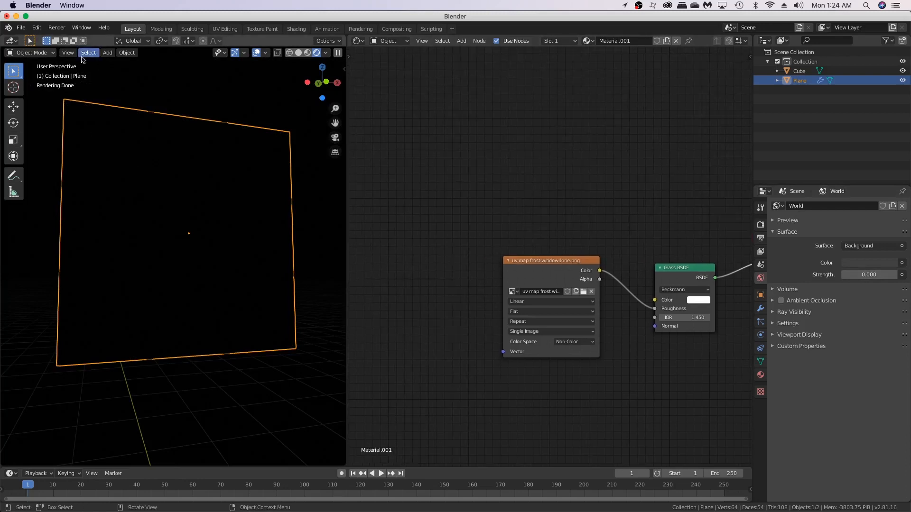
key("z")
left_click(401, 267)
Step: Switch to Preview to check the reference image demonglass_frost_CC.jpg, and return to Blender
key("super+Tab")
key("super+Tab")
key("super+Tab")
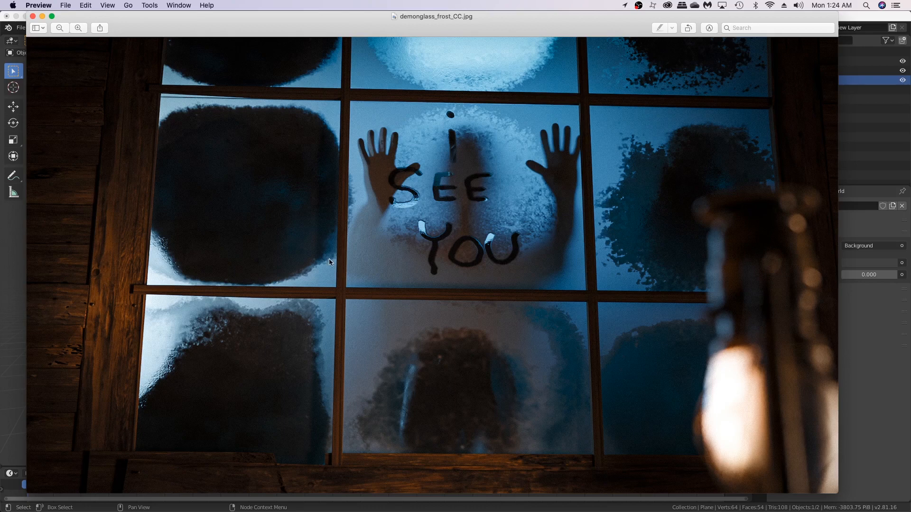
key("super+Tab")
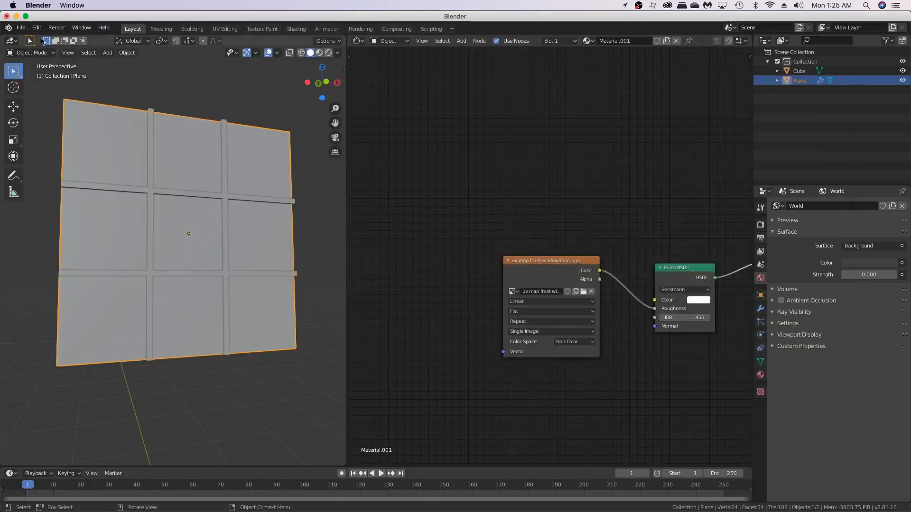
left_click(20, 27)
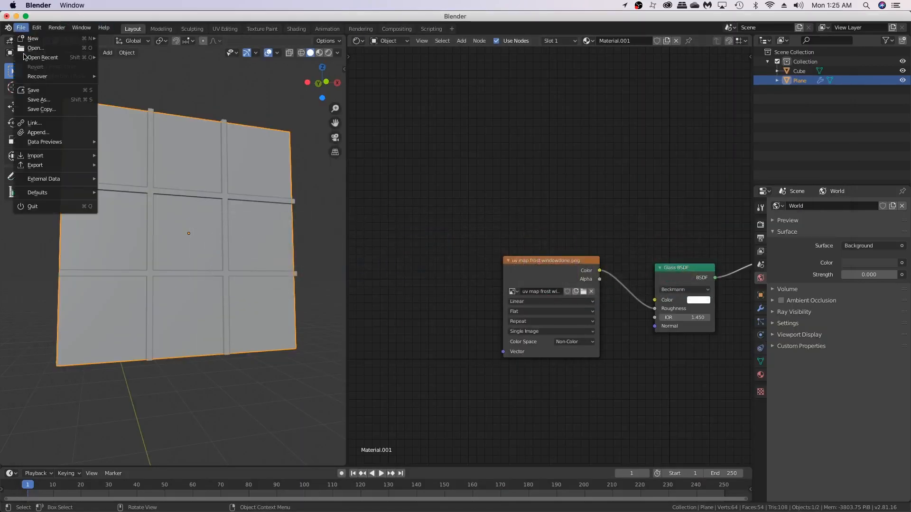
left_click(44, 133)
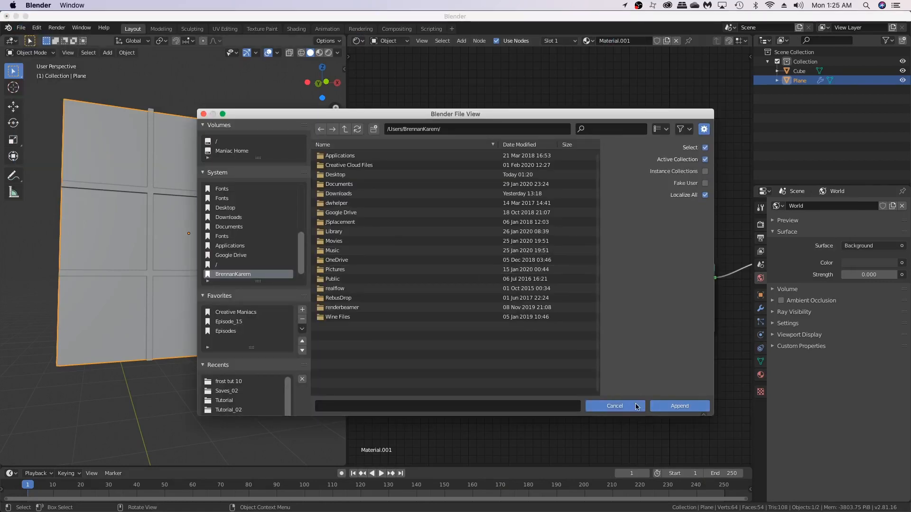
left_click(614, 406)
Step: Import TexturesCom_LandscapeMountains0009_S.jpg from Downloads as an image plane with the Emit material setting
left_click(21, 27)
mouse_move(60, 157)
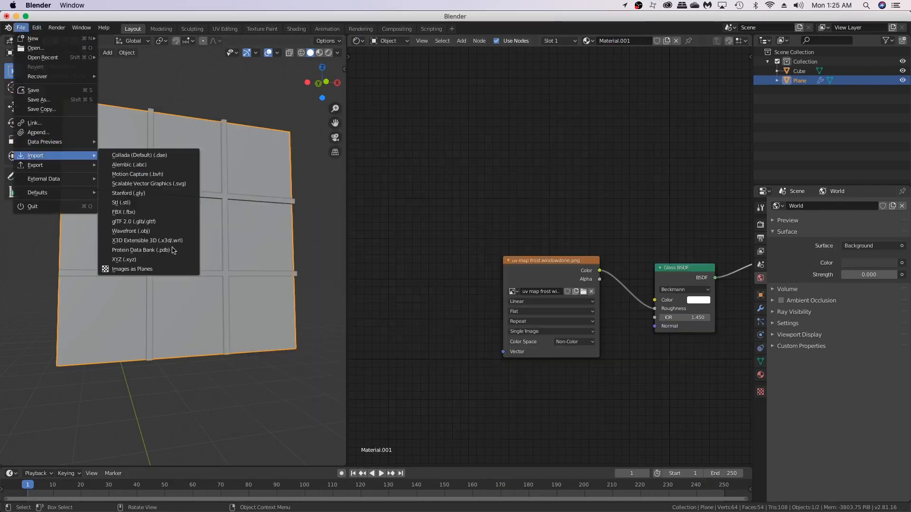
left_click(143, 264)
left_click(399, 307)
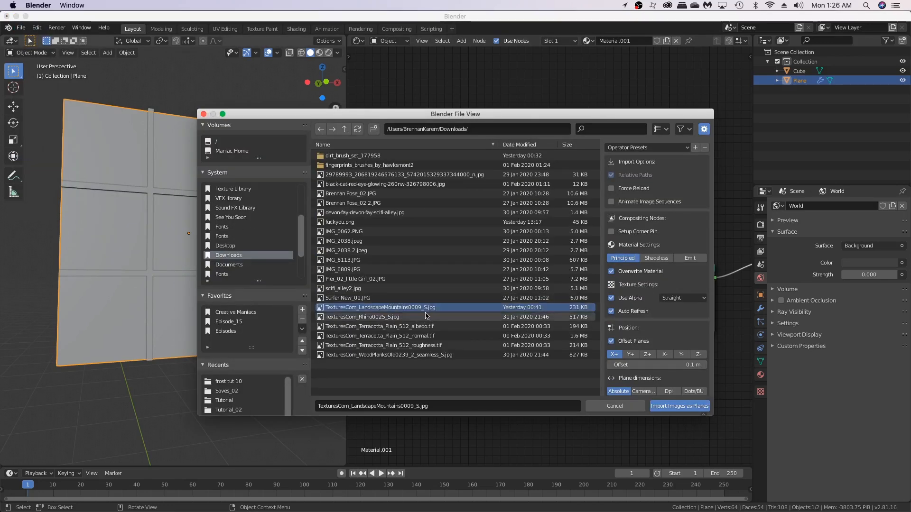
left_click(689, 258)
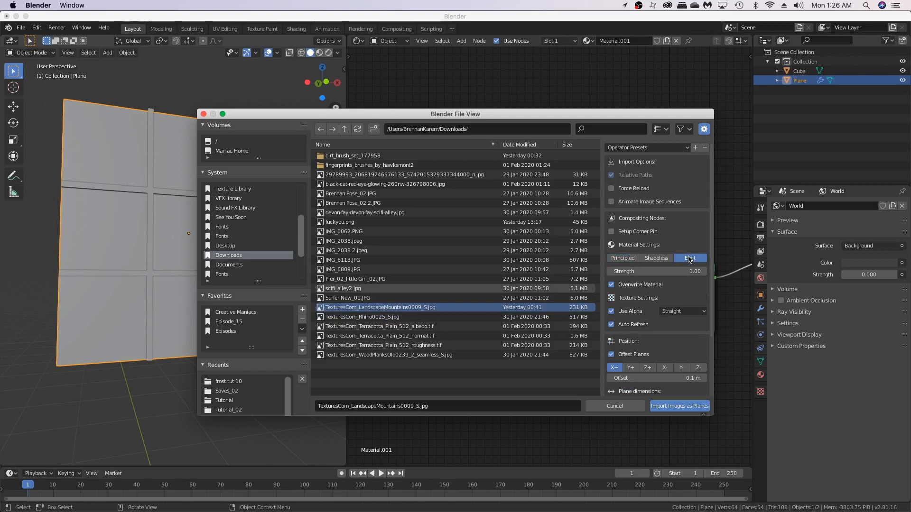
left_click(688, 412)
Step: Rotate the imported mountain plane 90° about the X axis so it stands upright
scroll(236, 234, "down", 5)
middle_click_drag(236, 234, 229, 287)
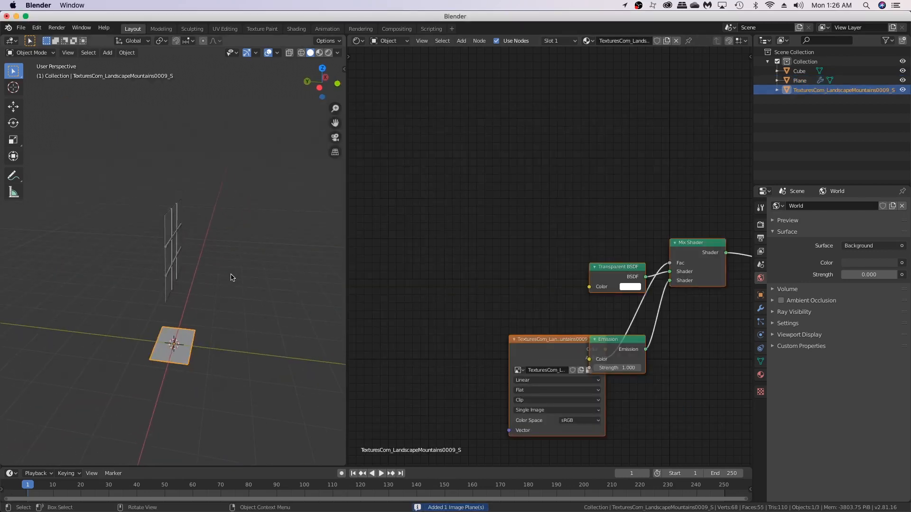
key("r")
key("x")
key("9")
key("0")
key("Return")
Step: Move the mountain plane along Y behind the window, raise it along Z to window height and scale it up as a backdrop
key("g")
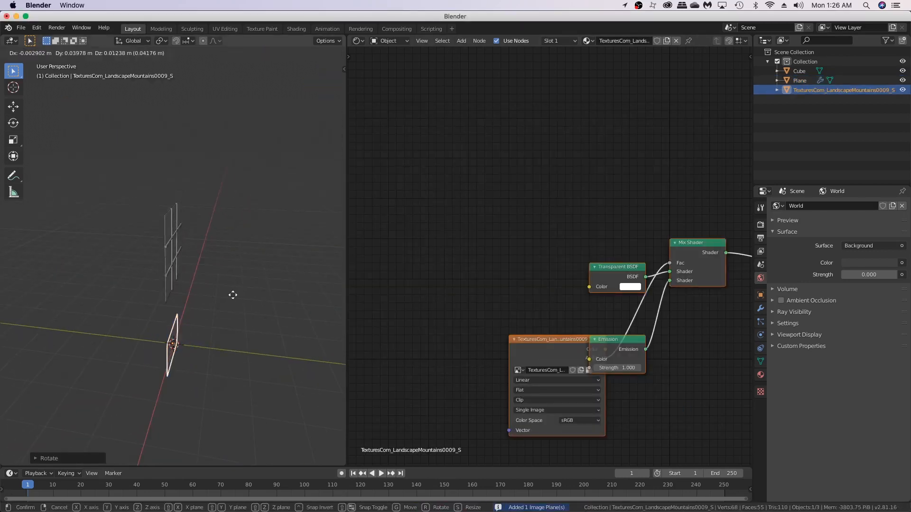
key("y")
left_click(163, 272)
key("g")
key("z")
left_click(208, 144)
key("s")
left_click(292, 94)
key("s")
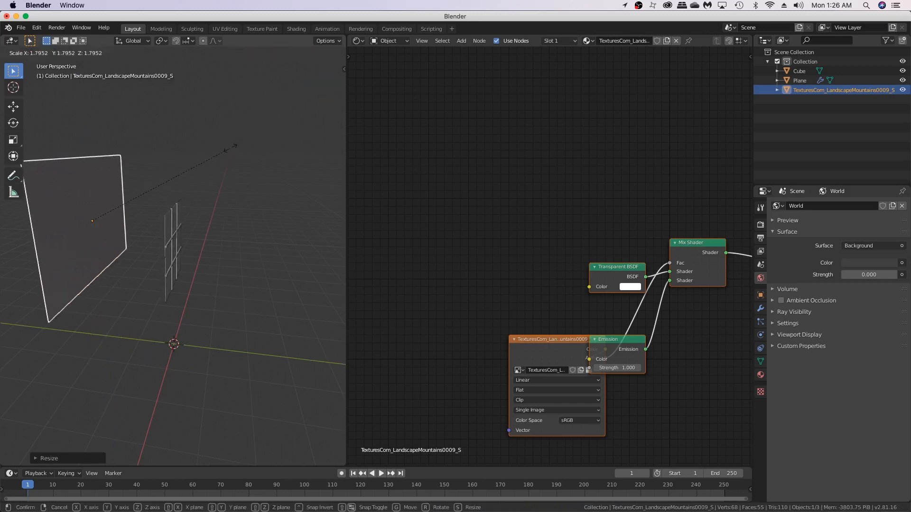
left_click(231, 148)
Step: Set the mountain material's emission strength to 5 and reposition the backdrop so it covers the area behind the whole window
left_click_drag(546, 339, 475, 260)
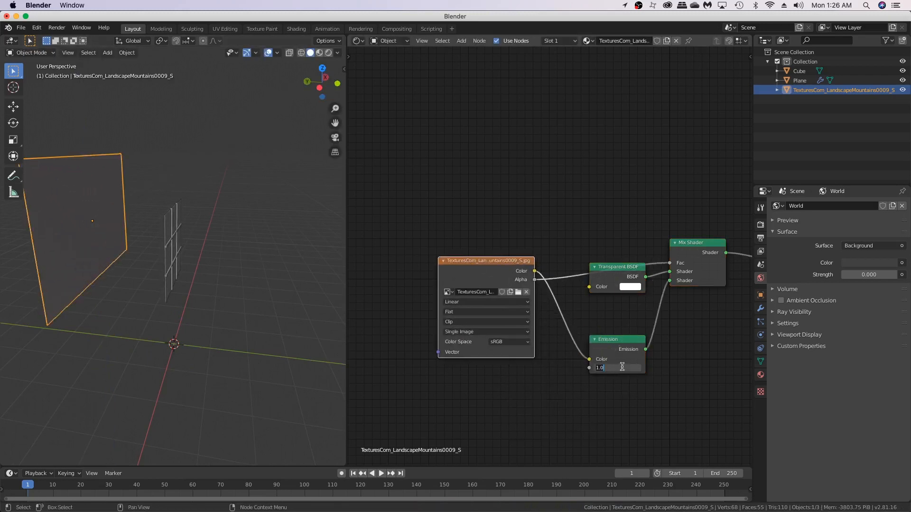
middle_click_drag(178, 322, 163, 293)
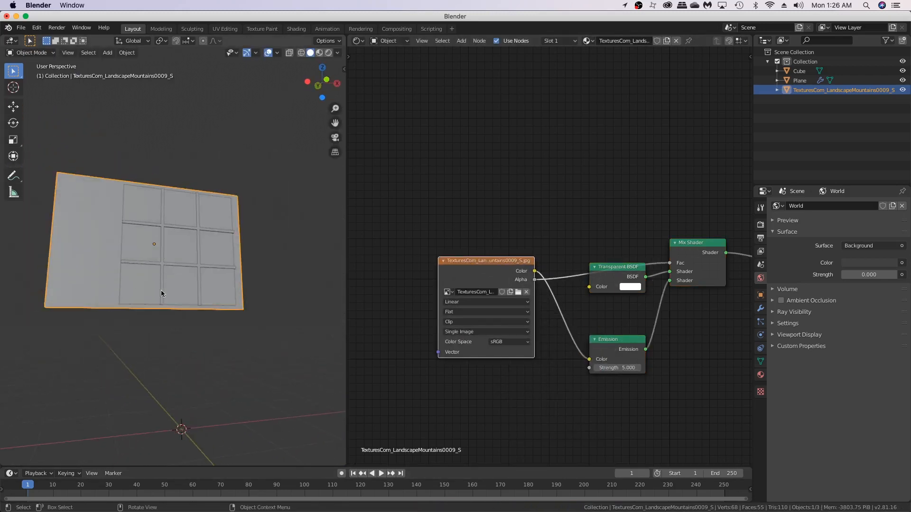
scroll(220, 262, "up", 3)
key("g")
left_click(237, 250)
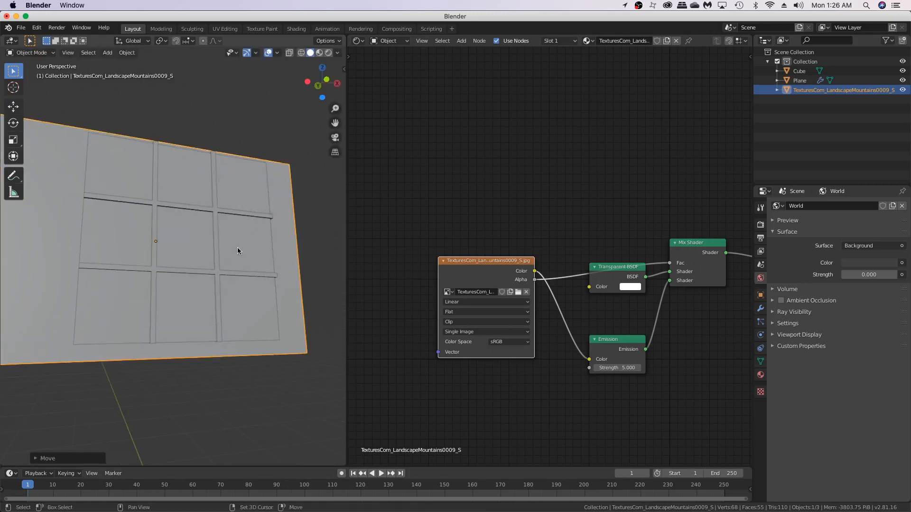
Step: Add a camera and align it to the current angled view of the window
key("shift+a")
mouse_move(201, 383)
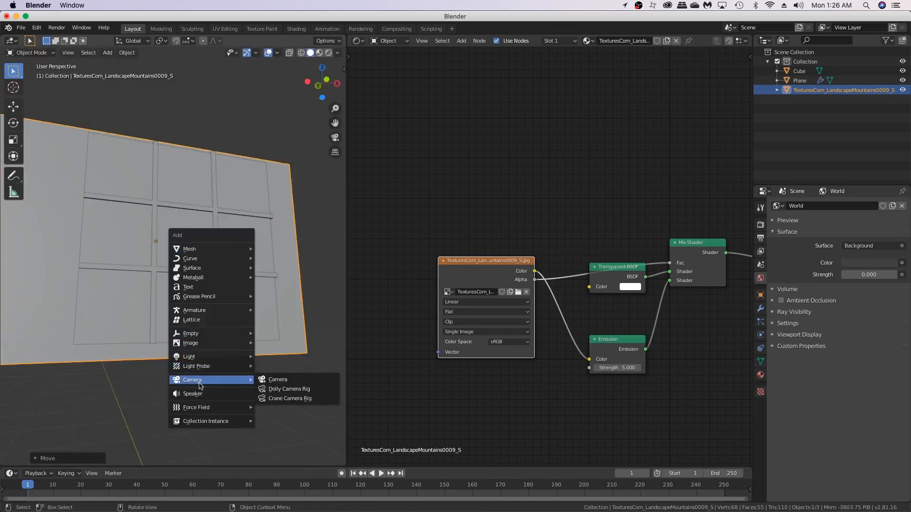
left_click(302, 380)
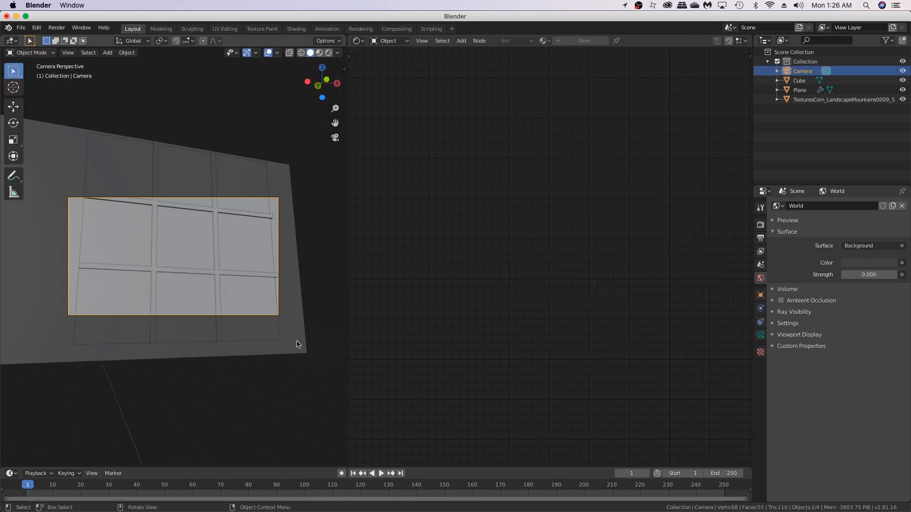
Step: Rotate the camera about the Z axis and shift it to frame the window at an angle, with the viewport in Rendered shading
key("r")
key("z")
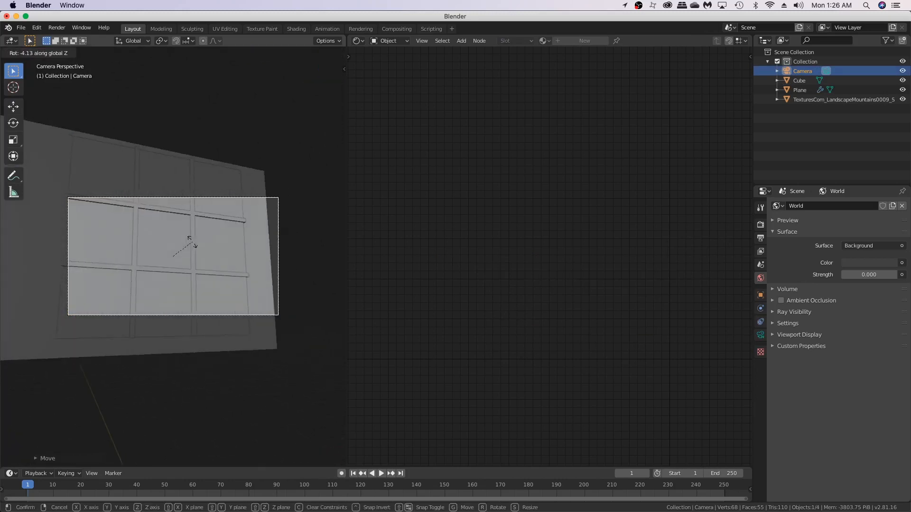
left_click(199, 242)
key("g")
left_click(196, 249)
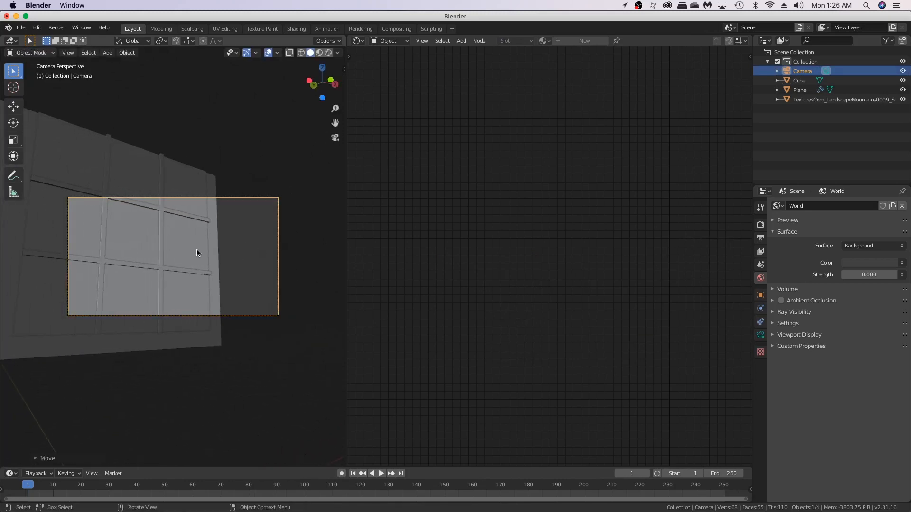
key("r")
key("z")
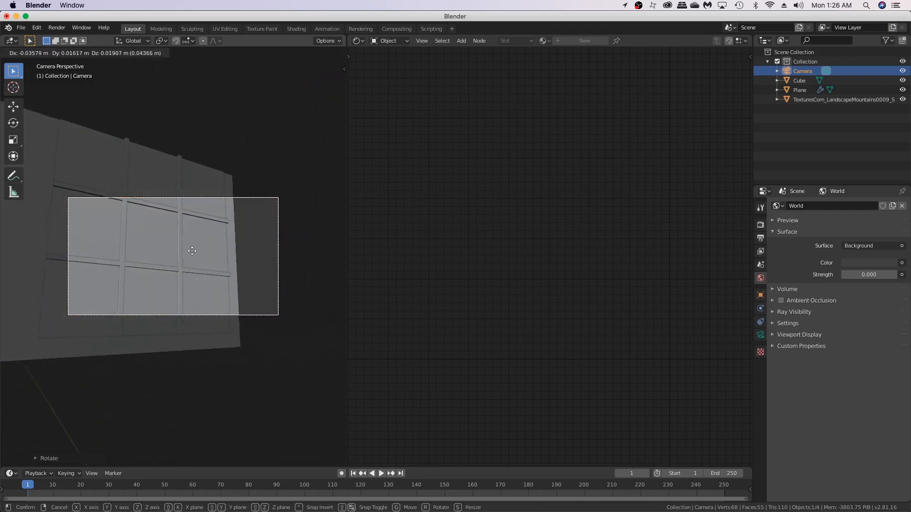
left_click(189, 250)
key("z")
left_click(234, 224)
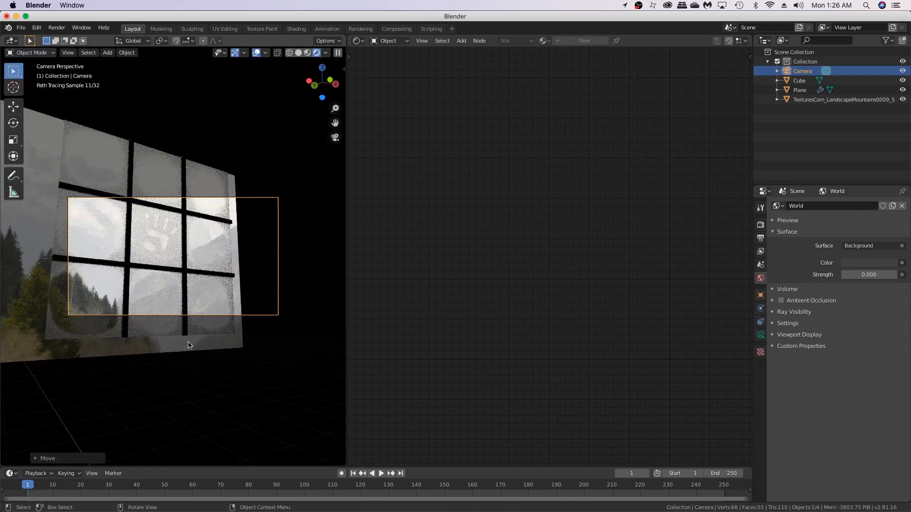
Step: Select the window's glass plane and space out its image texture and Glass BSDF nodes
left_click(283, 283)
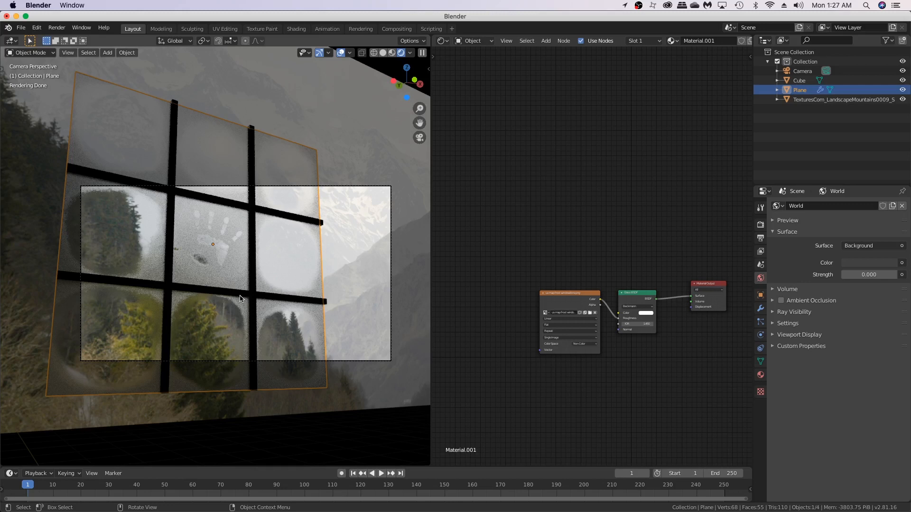
scroll(604, 261, "up", 3)
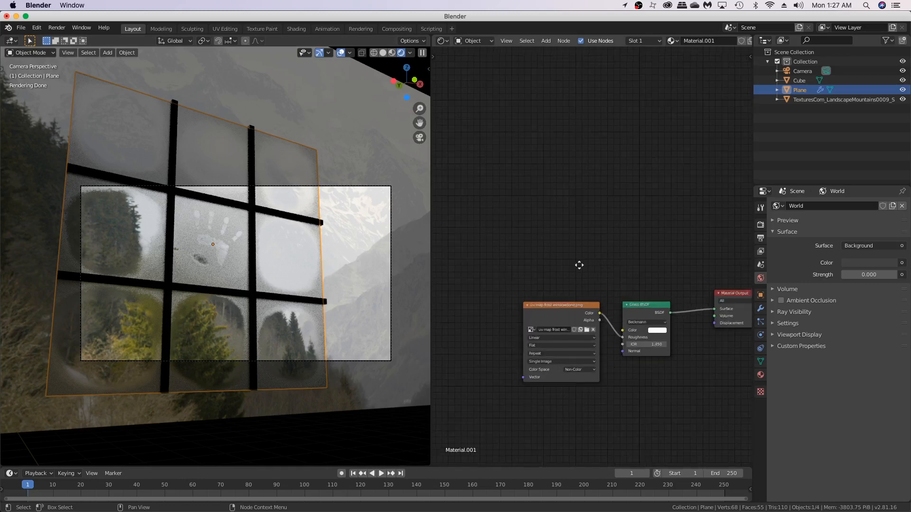
key("shift+a")
mouse_move(498, 256)
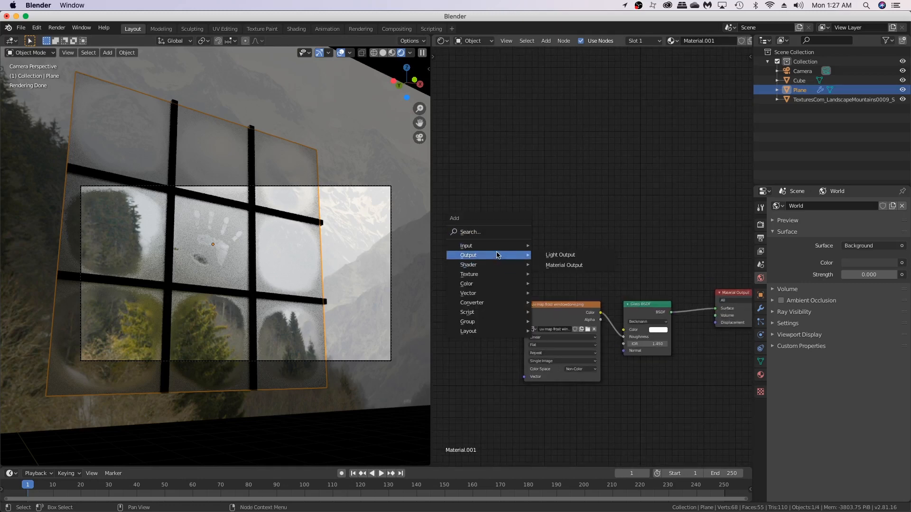
key("Escape")
middle_click_drag(514, 253, 553, 250)
key("a")
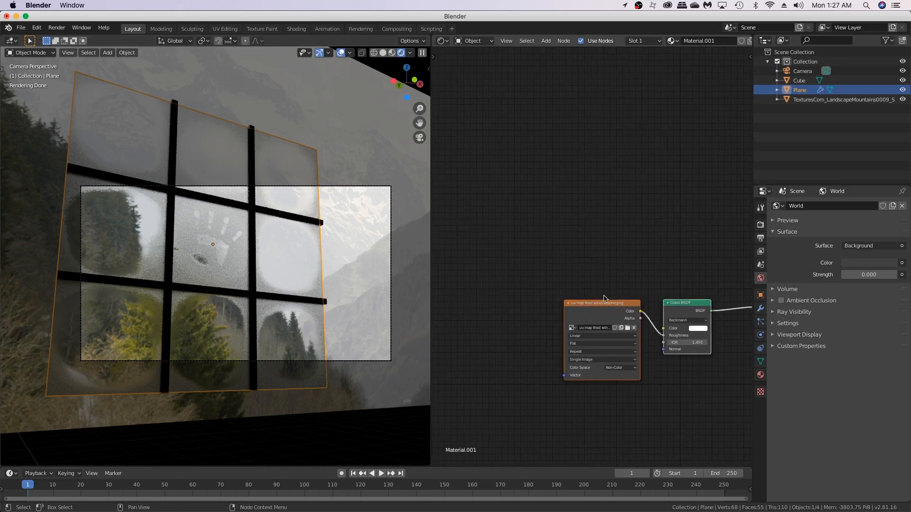
left_click_drag(545, 264, 716, 400)
middle_click_drag(716, 399, 598, 399)
scroll(692, 388, "down", 1)
left_click_drag(613, 299, 621, 299)
middle_click_drag(562, 272, 606, 278)
Step: Add a Light Path node to the glass material, placed above and to the left of the image texture
key("shift+a")
left_click(587, 273)
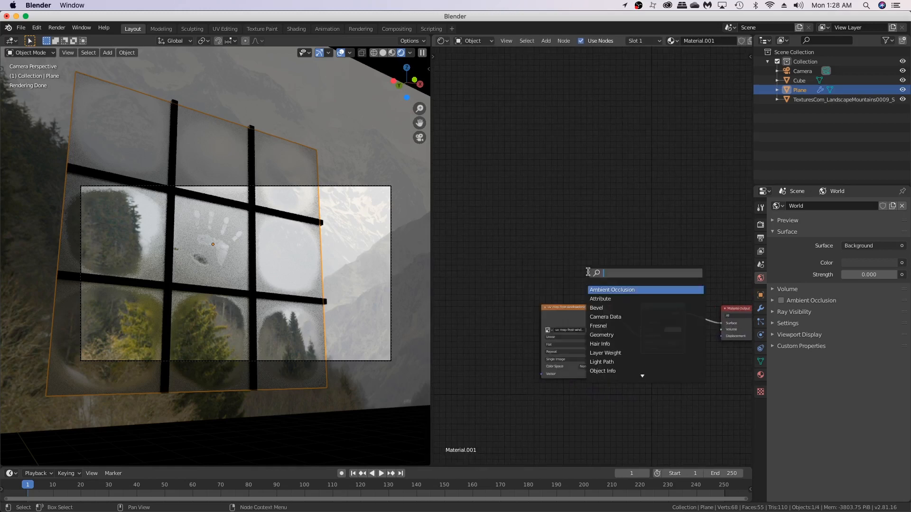
type("light")
key("Return")
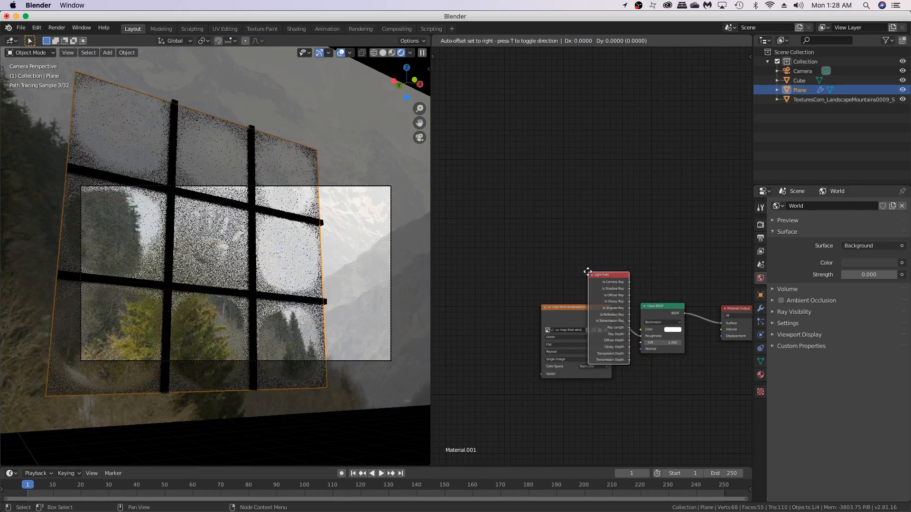
left_click(474, 207)
Step: Add a Math node set to Add beside the Light Path node and duplicate it
key("shift+a")
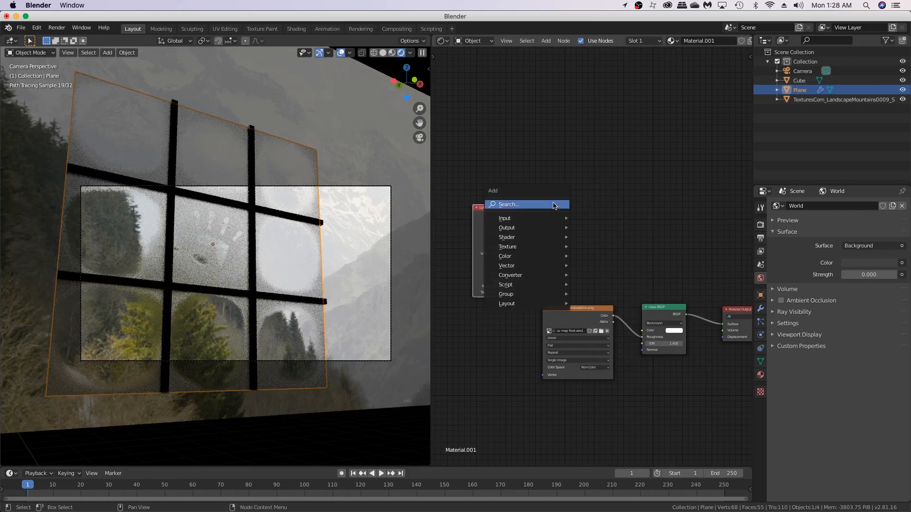
left_click(554, 205)
type("add")
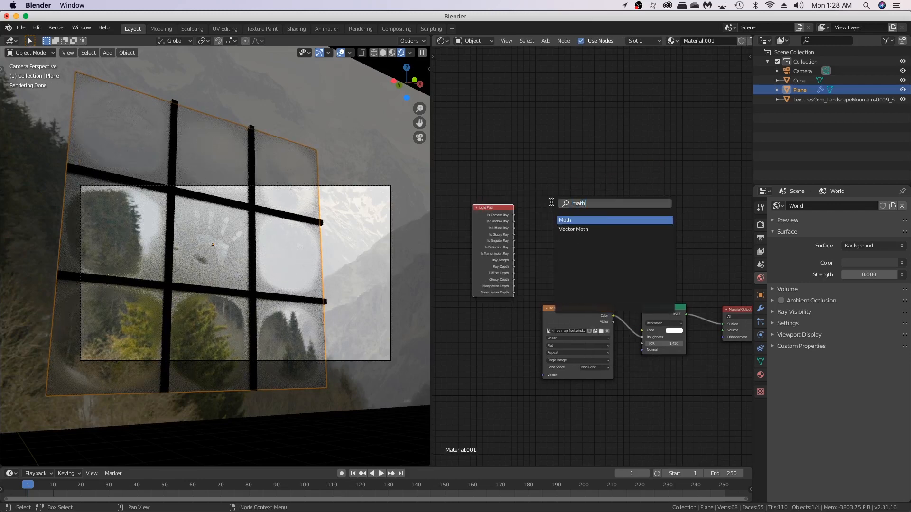
key("Return")
left_click(577, 227)
key("shift+d")
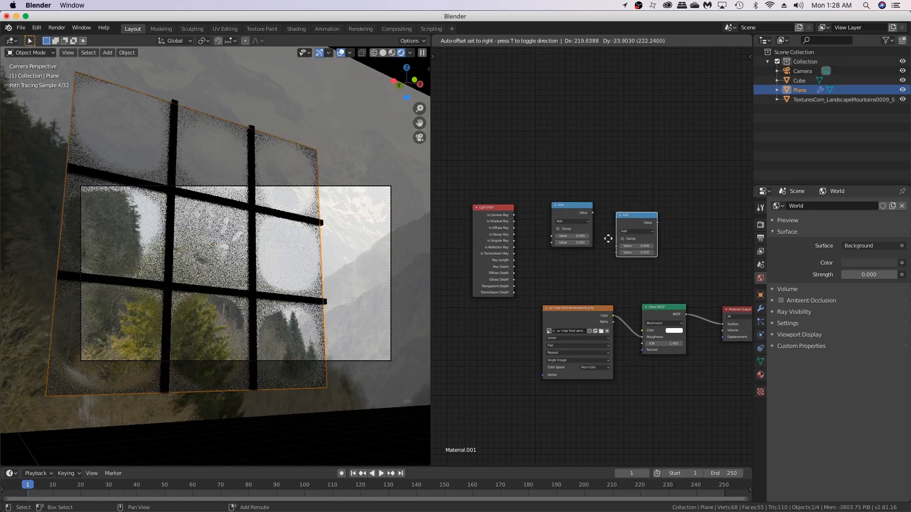
left_click(629, 234)
Step: Arrange the Light Path node and the two Add nodes in a spaced row above the image texture
key("b")
left_click_drag(562, 206, 642, 270)
key("g")
left_click(602, 252)
key("b")
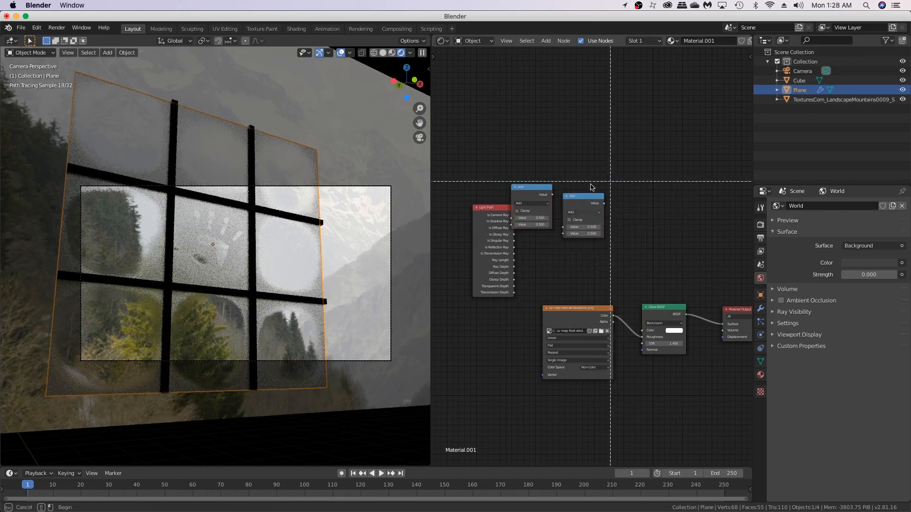
left_click_drag(607, 184, 523, 213)
key("g")
left_click(545, 215)
left_click(500, 211)
key("g")
left_click(509, 200)
middle_click_drag(509, 200, 549, 217)
key("g")
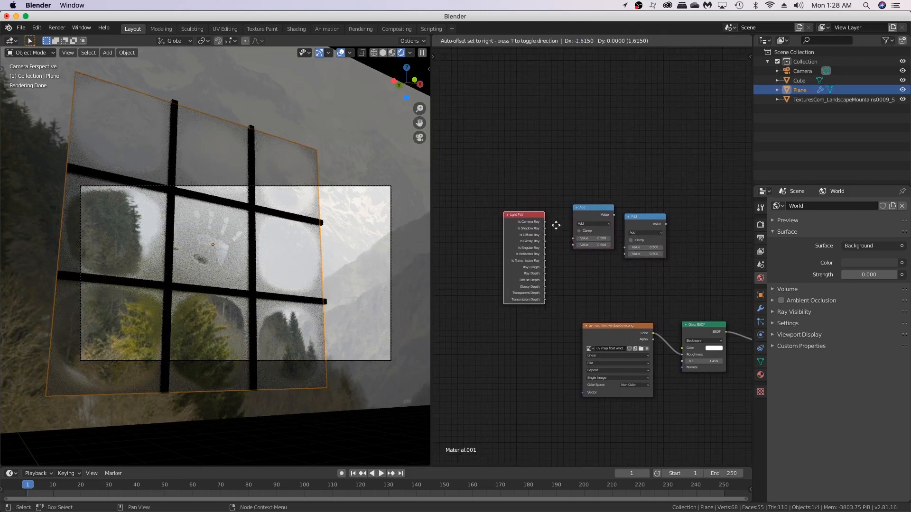
left_click(540, 213)
left_click(585, 208)
key("g")
left_click(576, 209)
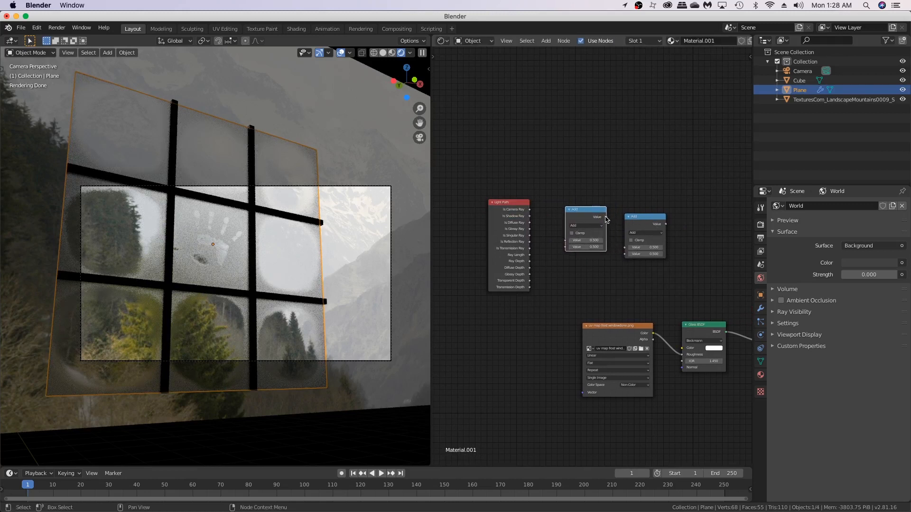
Step: Feed Is Shadow Ray and Is Diffuse Ray into the first Add node, and its output plus Is Glossy Ray into the second
left_click_drag(606, 217, 626, 248)
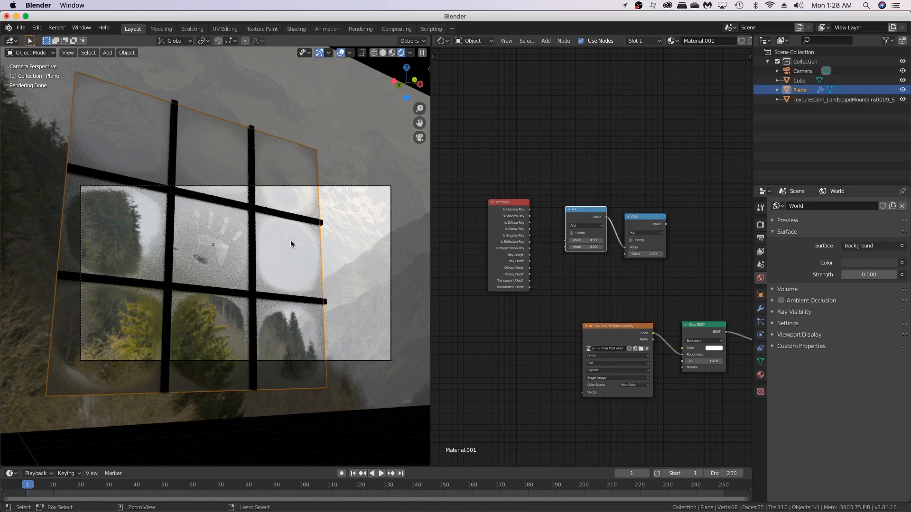
scroll(504, 203, "up", 3)
left_click_drag(508, 198, 561, 234)
left_click_drag(508, 208, 561, 244)
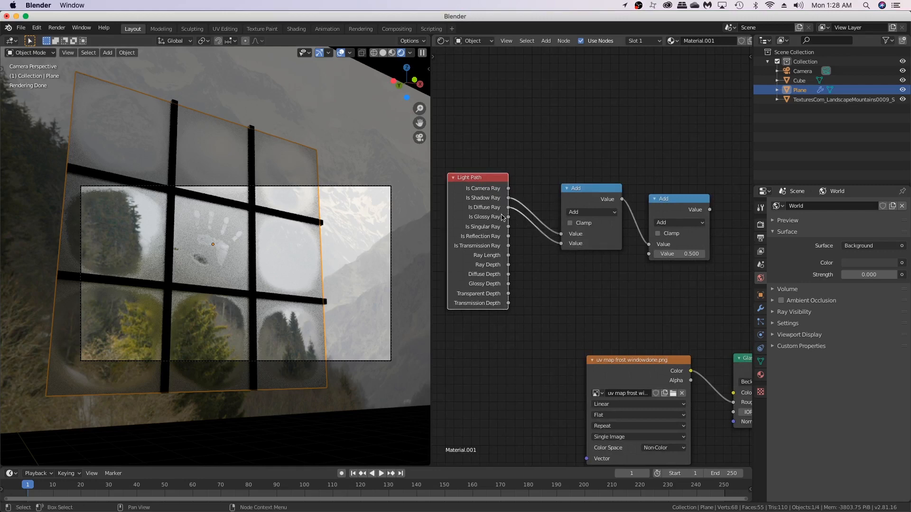
left_click_drag(508, 217, 648, 255)
Step: Make room before the Material Output and insert a Mix Shader between it and the Glass BSDF
middle_click_drag(673, 269, 601, 268)
left_click_drag(668, 303, 694, 292)
key("shift+a")
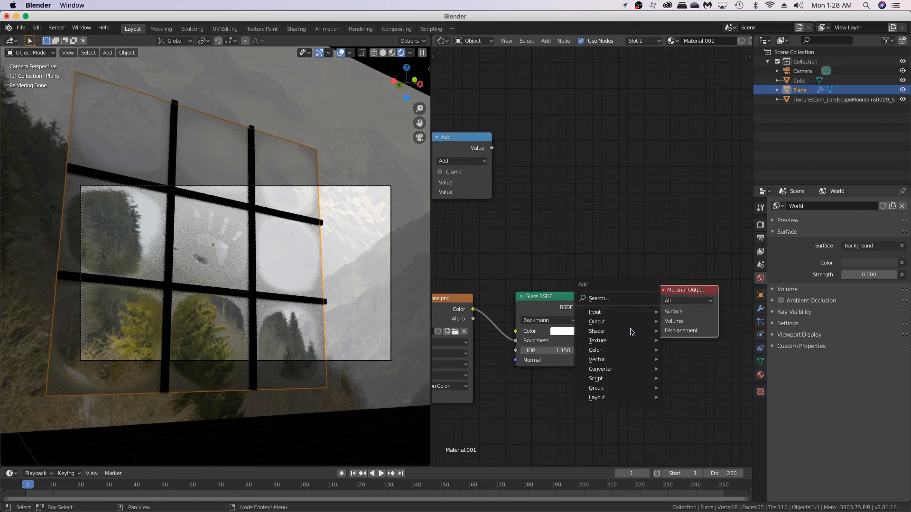
mouse_move(628, 340)
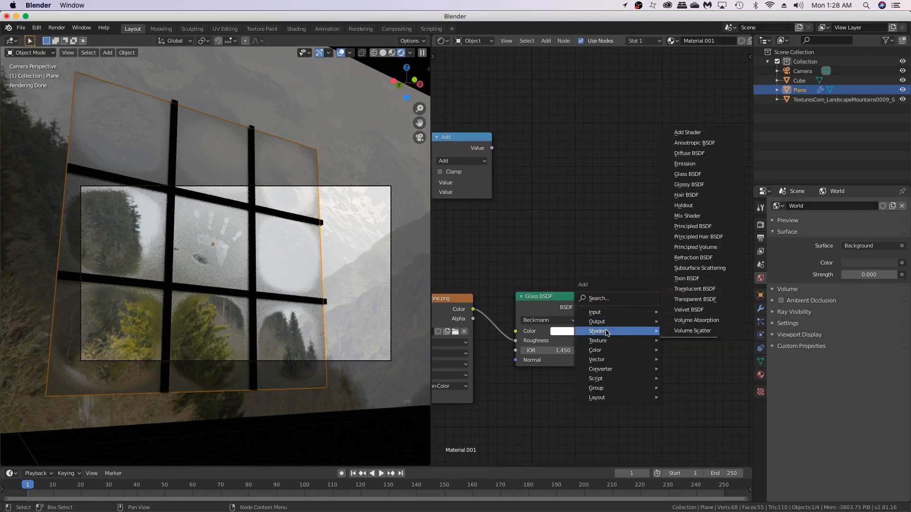
left_click(687, 216)
left_click(635, 328)
Step: Add a Transparent BSDF below the Glass BSDF and connect it to the Mix Shader's second Shader input
key("shift+a")
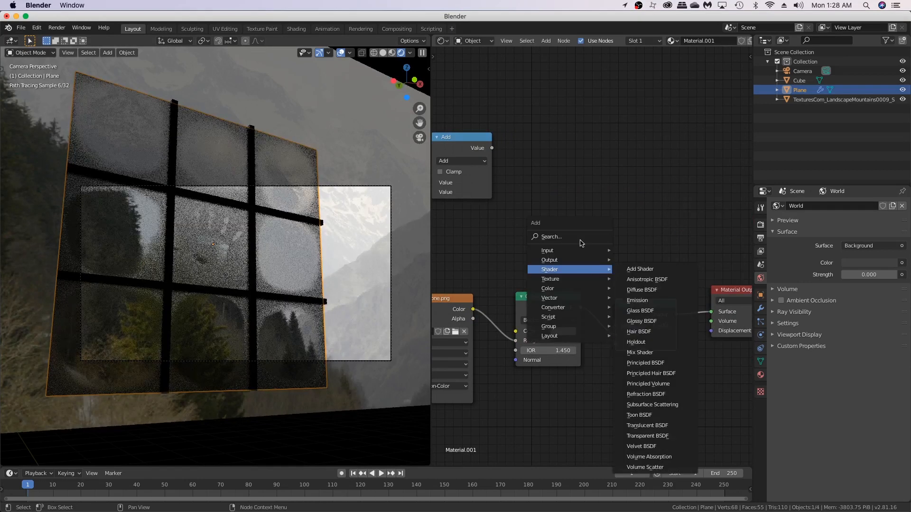
left_click(561, 240)
type("tra")
left_click(586, 261)
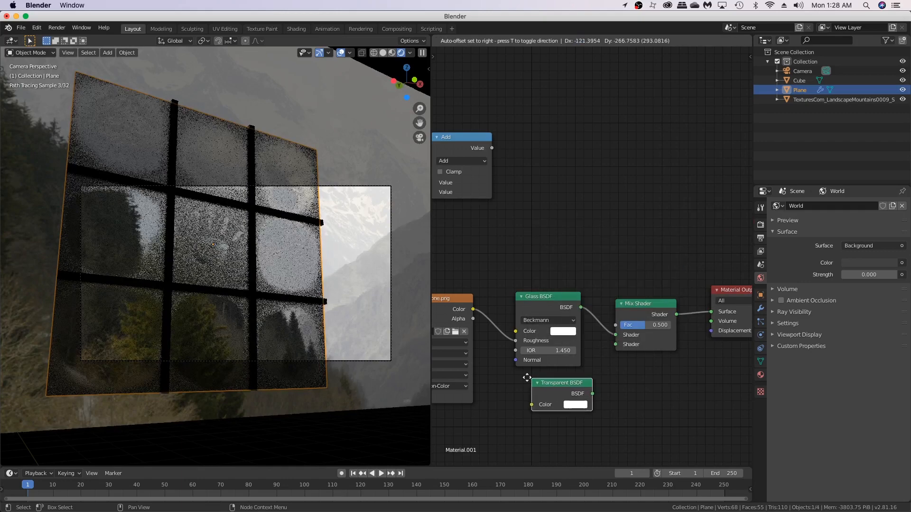
left_click(518, 376)
left_click_drag(584, 393, 615, 344)
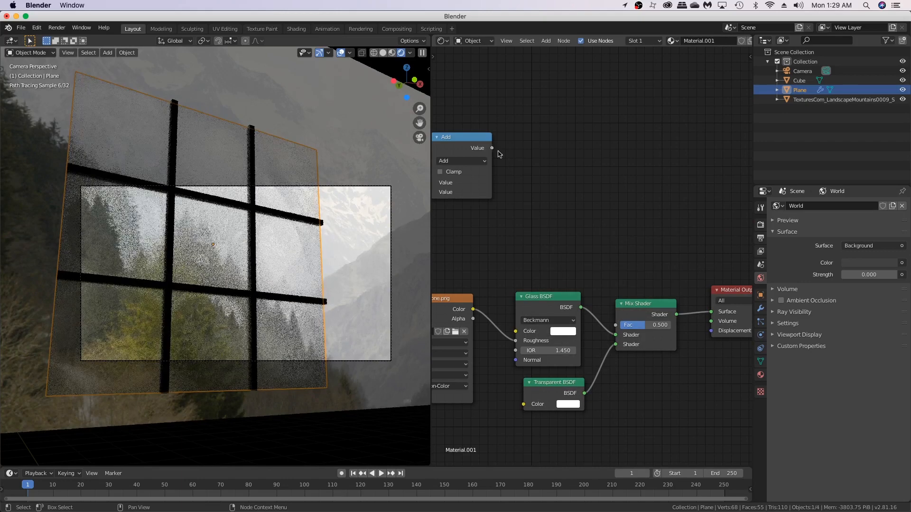
Step: Connect the second Add node's Value to the Mix Shader's Fac
left_click_drag(492, 148, 633, 327)
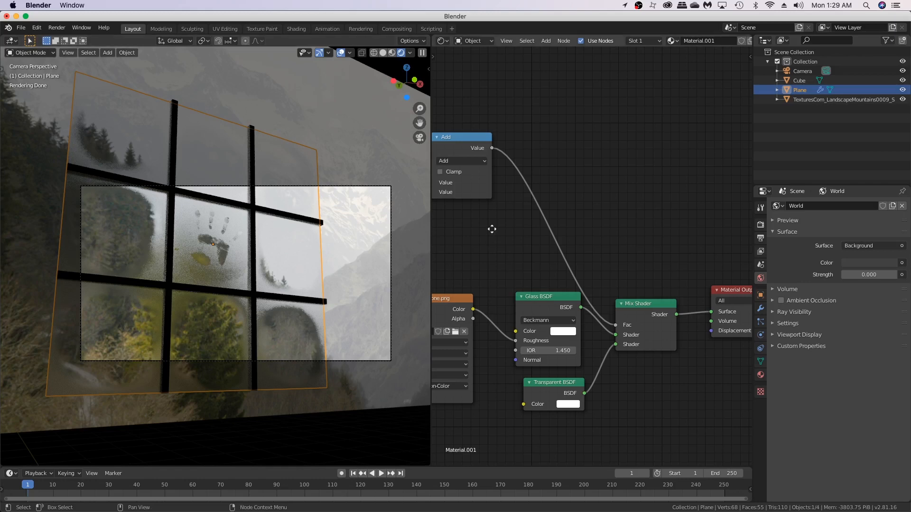
middle_click_drag(492, 230, 571, 275)
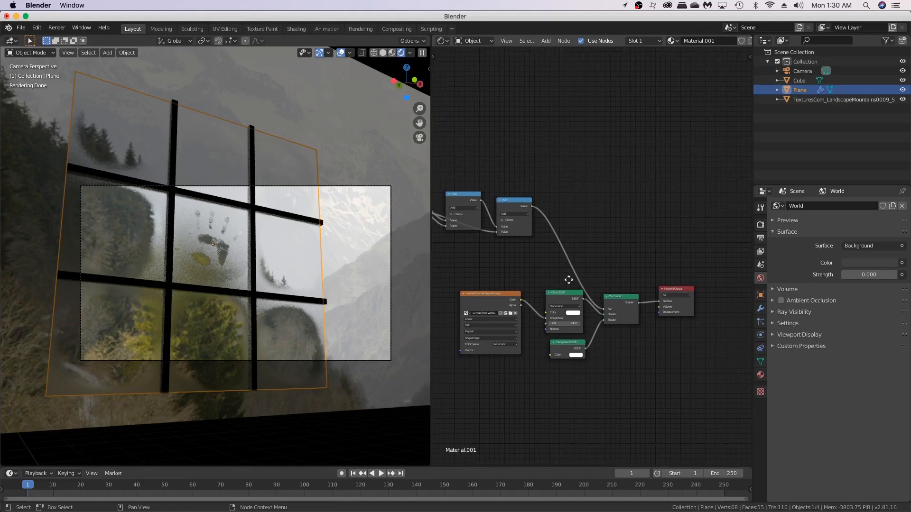
middle_click_drag(569, 280, 655, 341)
scroll(654, 342, "up", 1)
Step: Switch to Photoshop, toggle the handprint layer's visibility and compare the frost map with the Blender render
key("super+Tab")
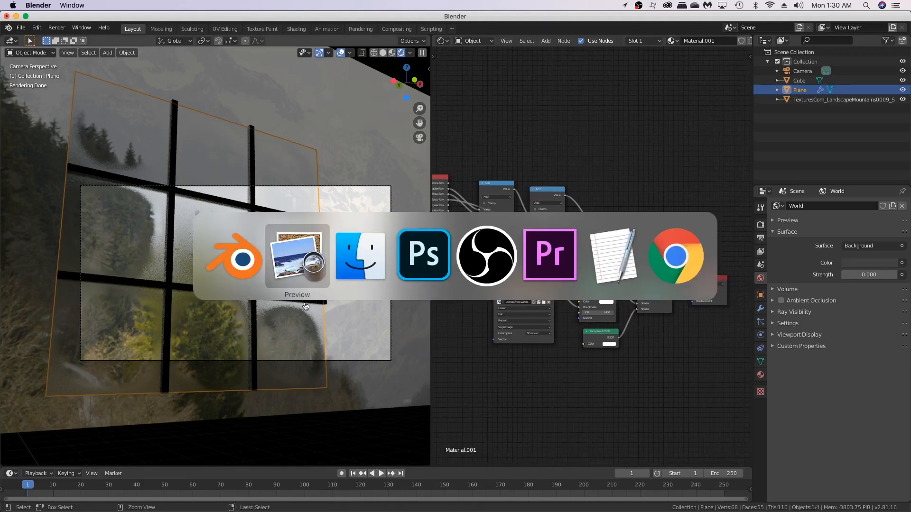
key("super+Tab")
key("super+Tab")
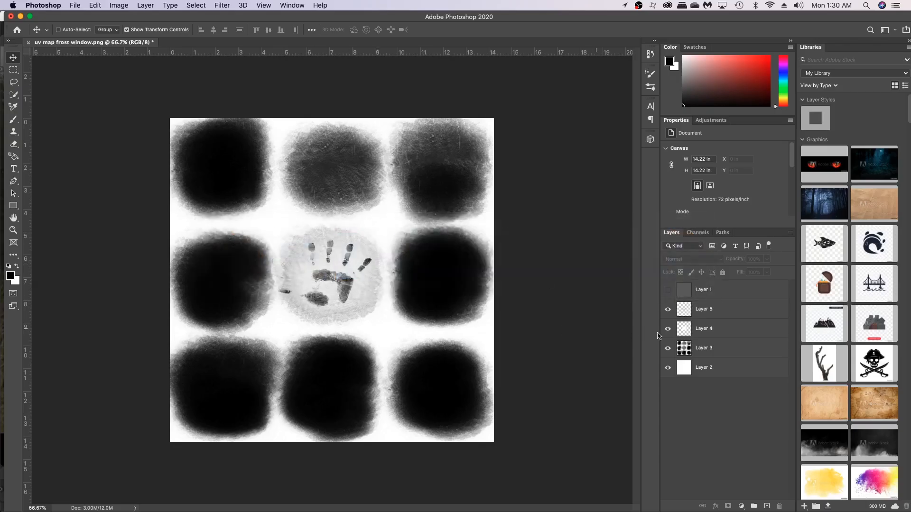
left_click(667, 309)
left_click(667, 309)
key("super+Tab")
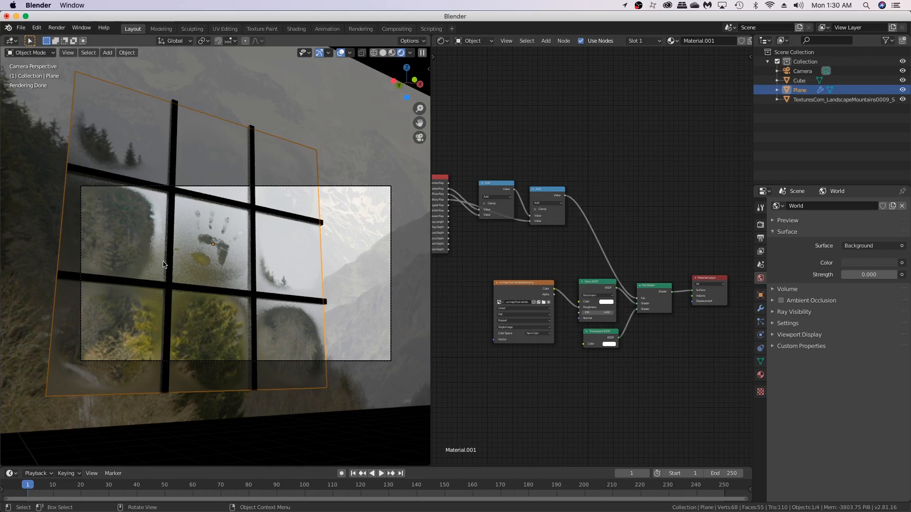
key("super+Tab")
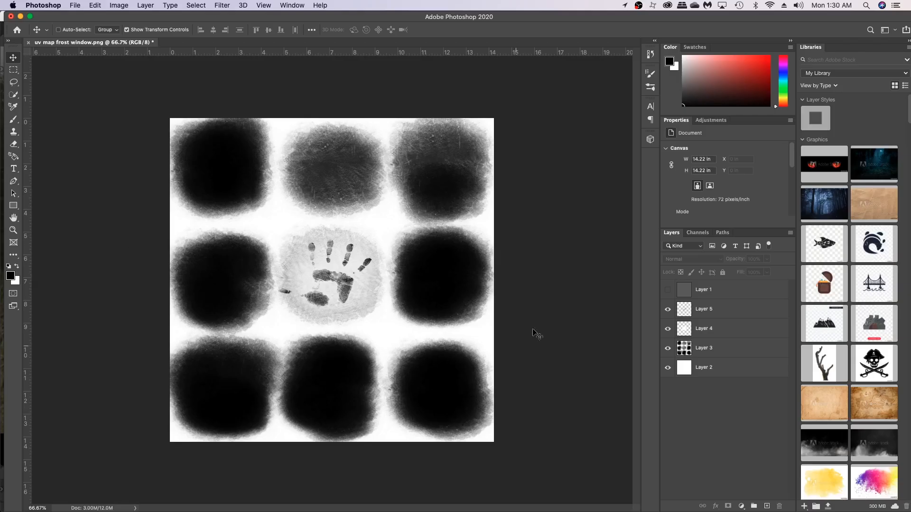
Step: Hide Layer 5 with the handprint and select Layer 4 through Layer 2 of the frost map
left_click(667, 311)
left_click(721, 290)
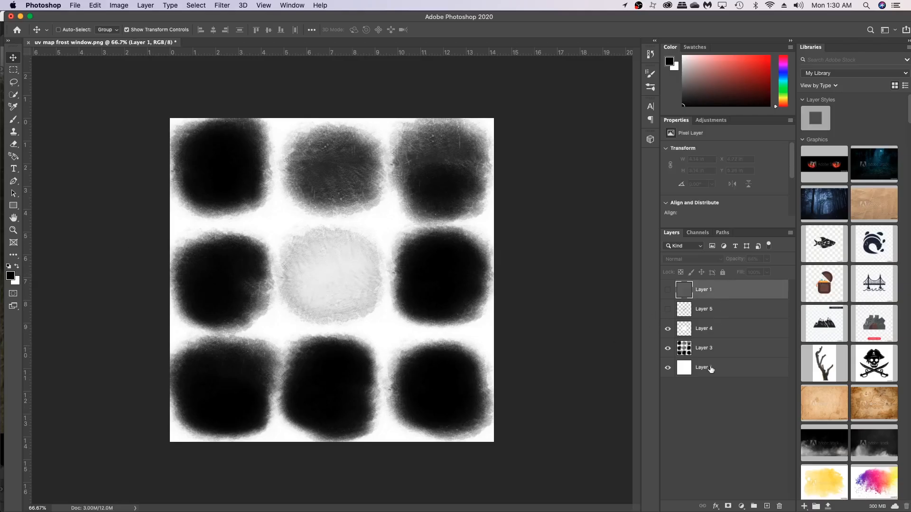
left_click(710, 314)
left_click(721, 327)
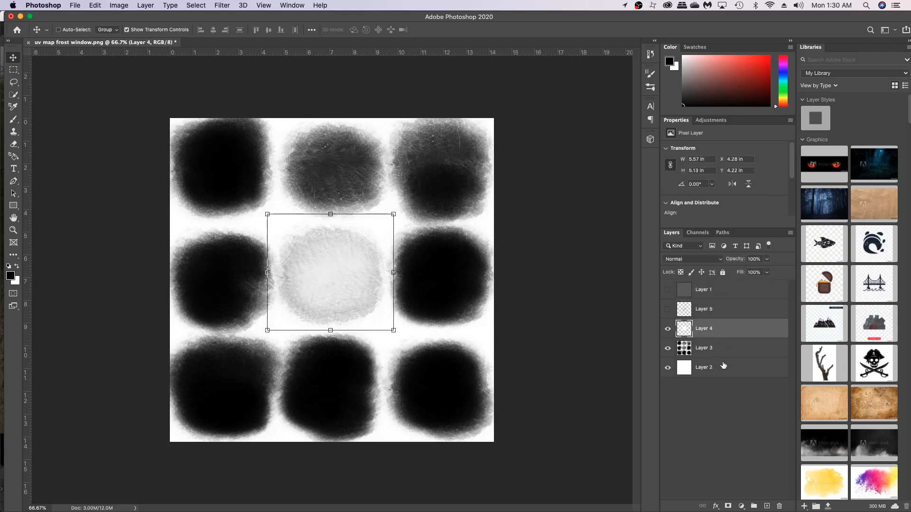
left_click(717, 372, "shift")
left_click_drag(713, 335, 713, 328)
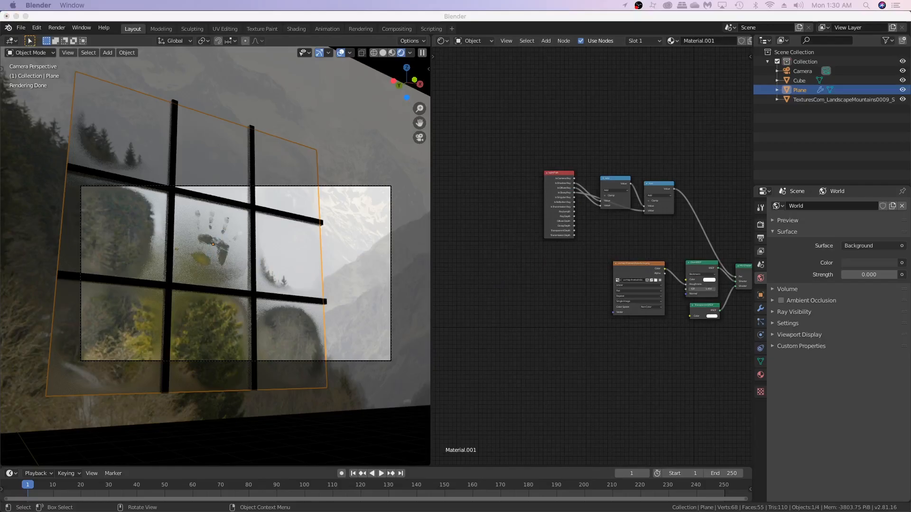
Step: Bring uv map frost windowdonenrm.png into Blender's glass material as an image texture placed below the roughness texture
left_click_drag(522, 285, 543, 307)
left_click(498, 254)
scroll(605, 320, "up", 5)
middle_click_drag(604, 319, 606, 313)
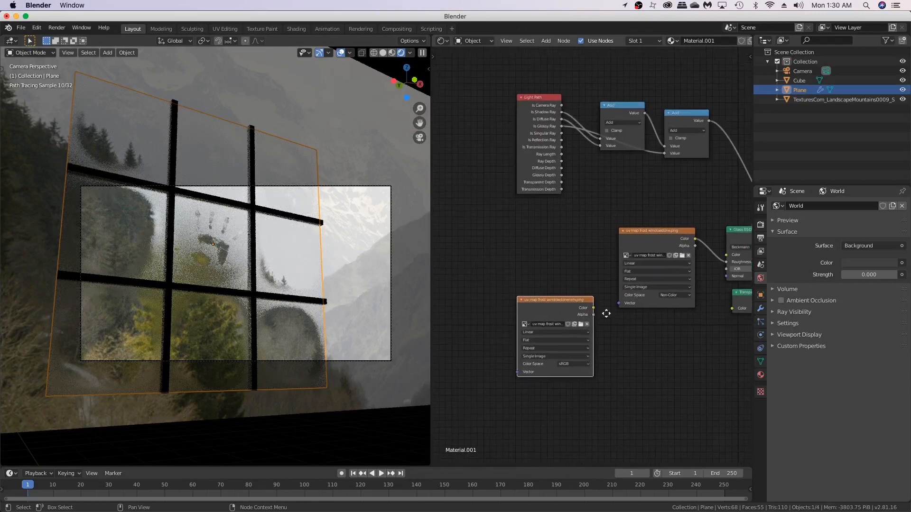
key("g")
left_click(684, 369)
middle_click_drag(683, 369, 592, 321)
Step: Add a Normal Map node and connect the new image texture's Color to its Color input
key("shift+a")
mouse_move(561, 389)
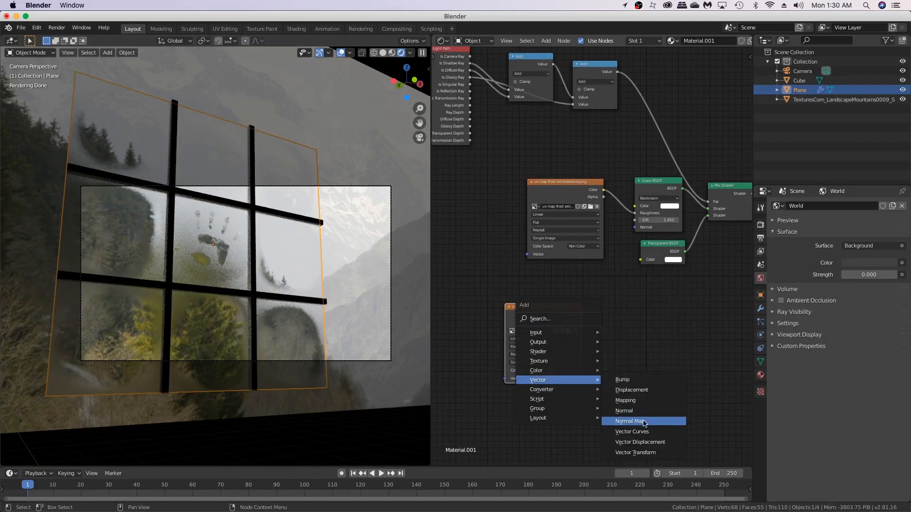
left_click(631, 412)
left_click(605, 318)
scroll(579, 308, "up", 5)
middle_click_drag(579, 308, 614, 319)
left_click_drag(581, 323, 655, 399)
Step: Set the normal image's color space to Non-Color and link the Normal Map output to the Glass BSDF's Normal input
left_click(575, 410)
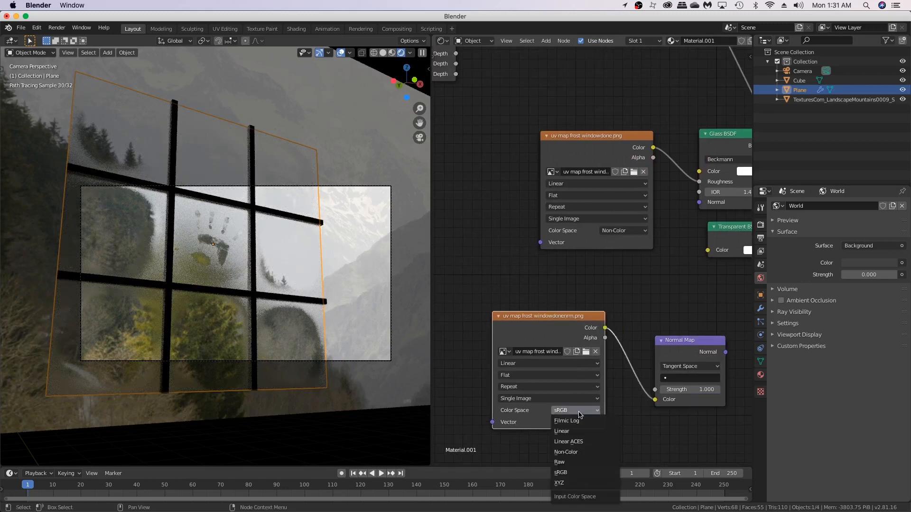
left_click(580, 451)
scroll(640, 423, "down", 1)
middle_click_drag(640, 422, 490, 380)
left_click_drag(563, 319, 540, 191)
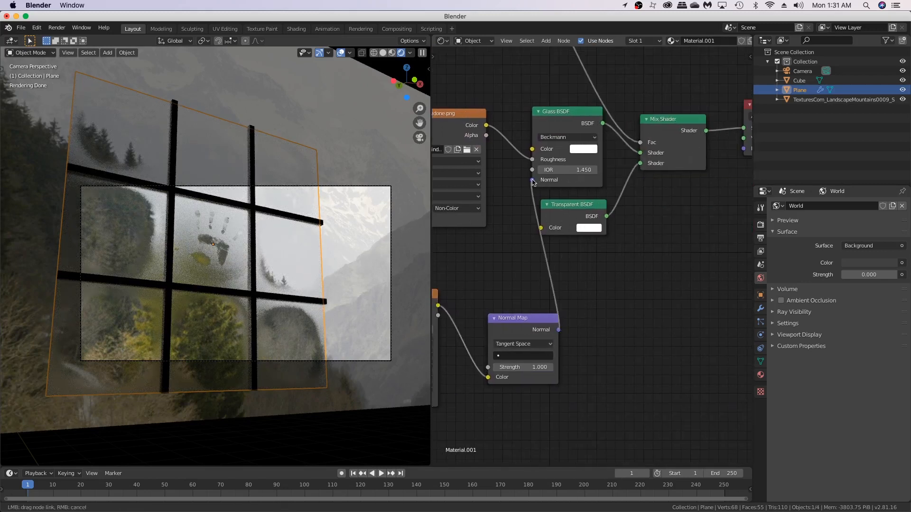
Step: Reposition the normal image texture and Normal Map nodes so they sit close together below the roughness texture
scroll(545, 262, "down", 1)
middle_click_drag(546, 262, 582, 265)
left_click_drag(480, 275, 645, 381)
middle_click_drag(607, 370, 657, 366)
key("g")
left_click(595, 361)
middle_click_drag(592, 346, 670, 356)
scroll(670, 356, "up", 2)
left_click(625, 310)
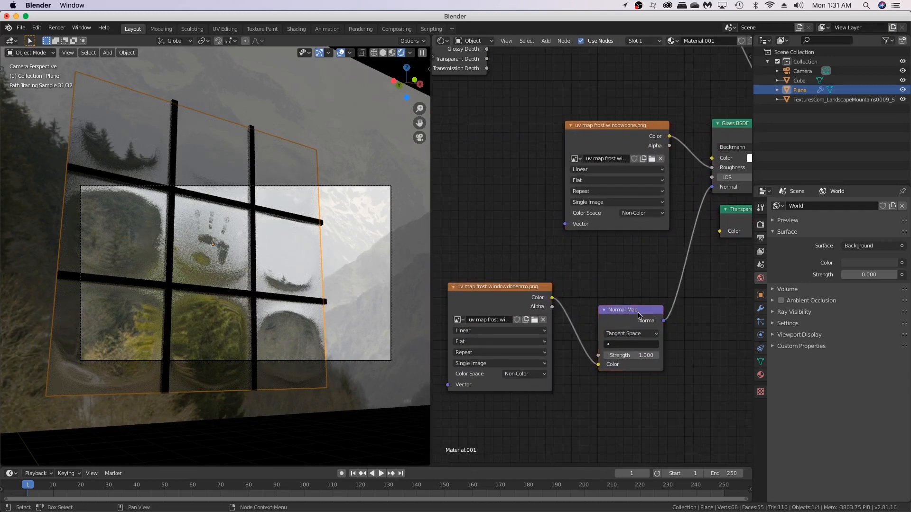
key("g")
left_click(633, 338)
Step: Set the Normal Map strength to 0.3
left_click(626, 344)
type(".")
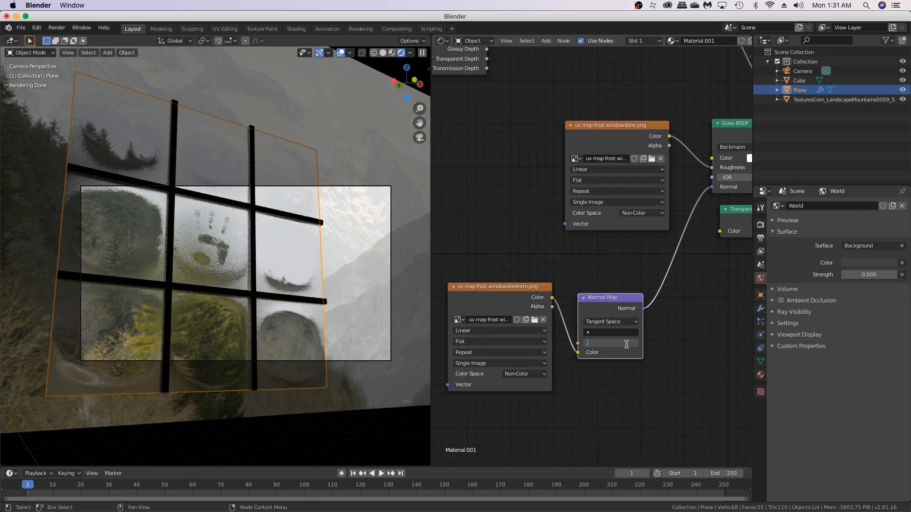
type("3")
key("Return")
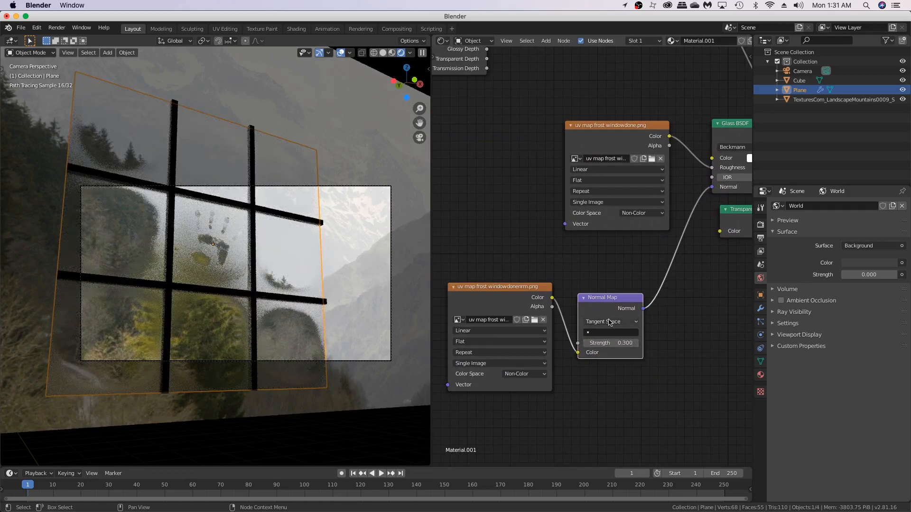
Step: Move the Material Output node farther from the Mix Shader and reposition the rest of the node tree as one group
scroll(610, 322, "down", 3)
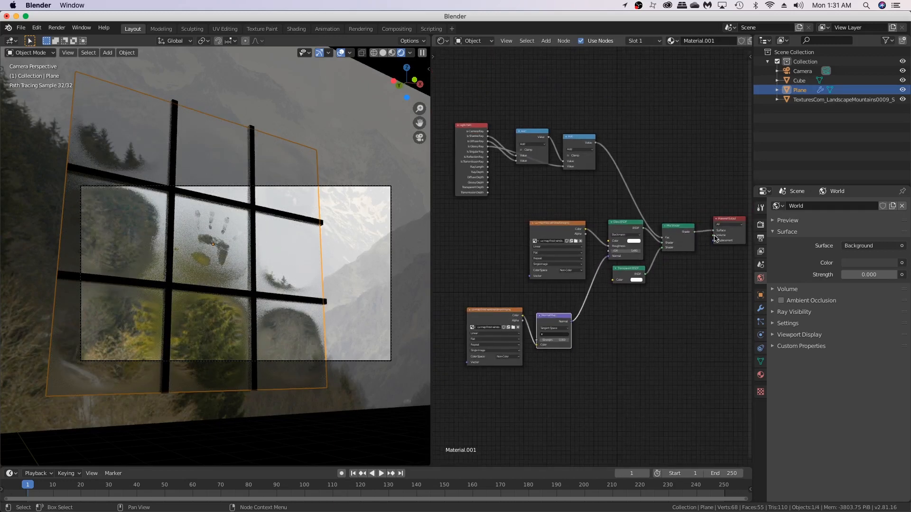
left_click_drag(720, 238, 729, 238)
middle_click_drag(681, 278, 584, 302)
left_click_drag(641, 257, 677, 259)
middle_click_drag(607, 191, 740, 203)
scroll(537, 203, "down", 1)
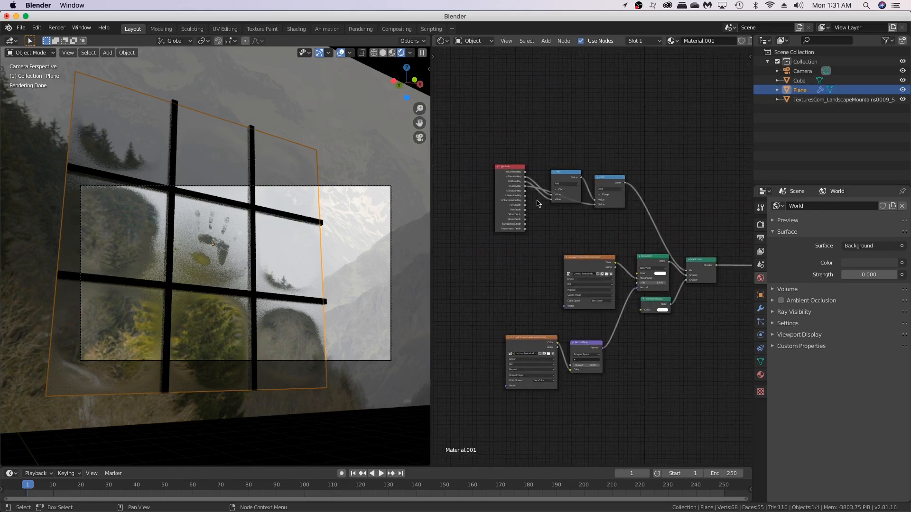
left_click_drag(505, 159, 705, 394)
key("g")
left_click(690, 394)
left_click(668, 367)
middle_click_drag(638, 332, 658, 327)
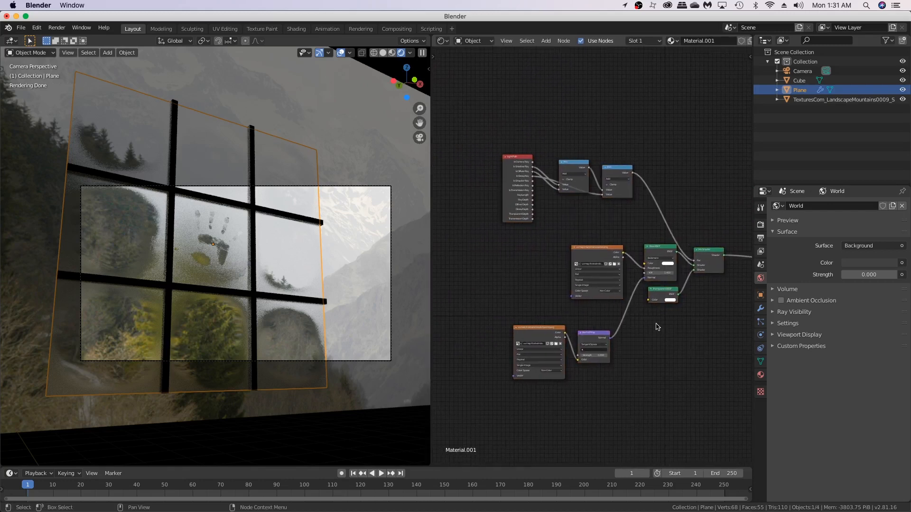
Step: Switch to Preview to study the frost detail in the reference image demonglass_frost_CC.jpg, then return to Blender
key("super+Tab")
key("super+Tab")
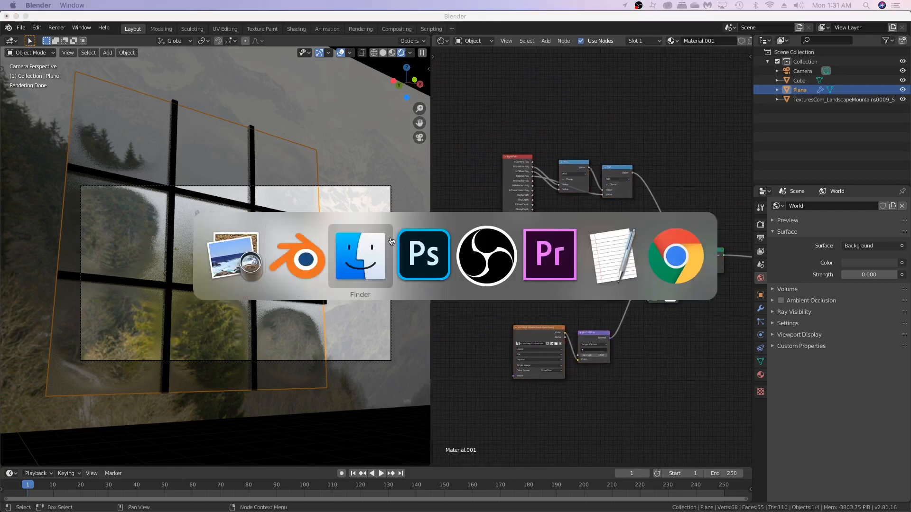
left_click(835, 493)
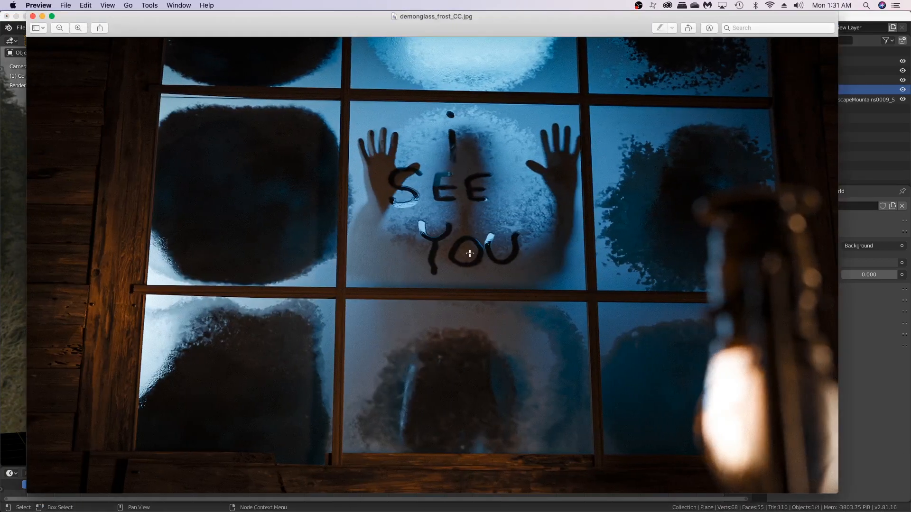
key("super+Tab")
middle_click_drag(535, 255, 501, 275)
scroll(634, 319, "down", 4)
middle_click_drag(630, 319, 596, 320)
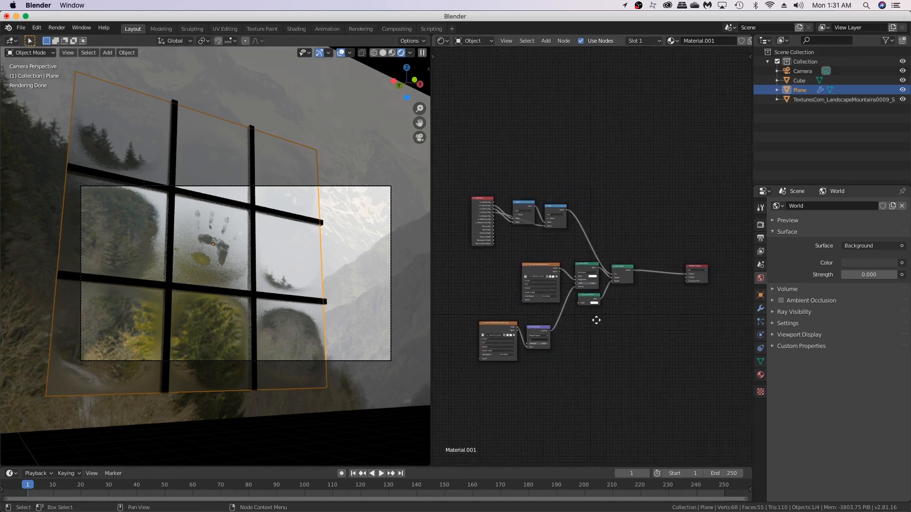
key("super+Tab")
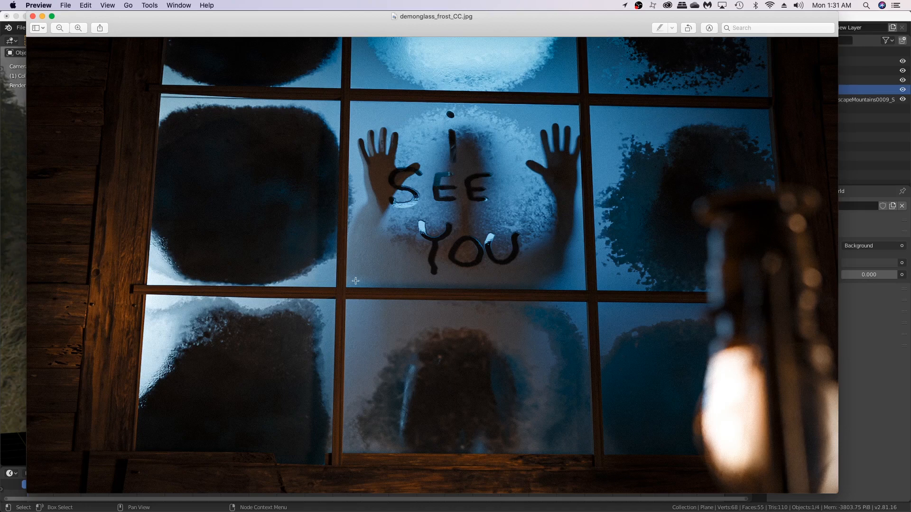
key("super+Tab")
Step: Duplicate the Mix Shader and insert the copy between the original Mix Shader and the Material Output
middle_click_drag(616, 327, 563, 297)
scroll(550, 324, "up", 6)
left_click_drag(563, 297, 579, 297)
middle_click_drag(476, 307, 637, 288)
scroll(631, 290, "down", 1)
middle_click_drag(524, 307, 636, 291)
middle_click_drag(687, 273, 546, 270)
left_click(591, 248)
key("shift+d")
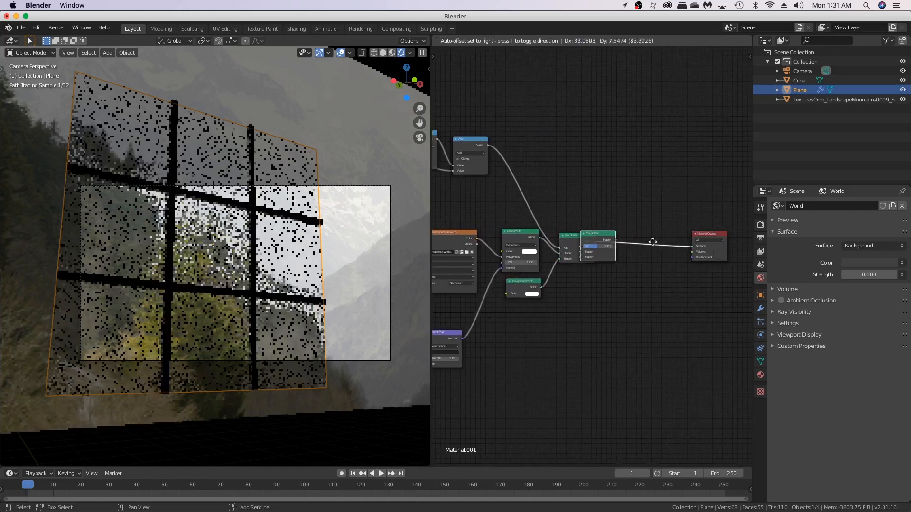
left_click(653, 242)
Step: Add a Principled BSDF below the Transparent BSDF and link its output to the new Mix Shader's second Shader input
key("shift+a")
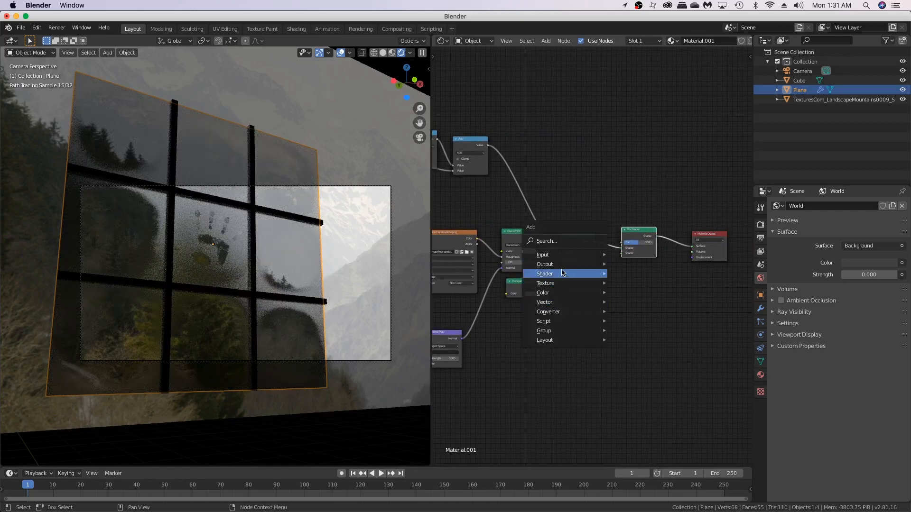
mouse_move(564, 273)
left_click(643, 367)
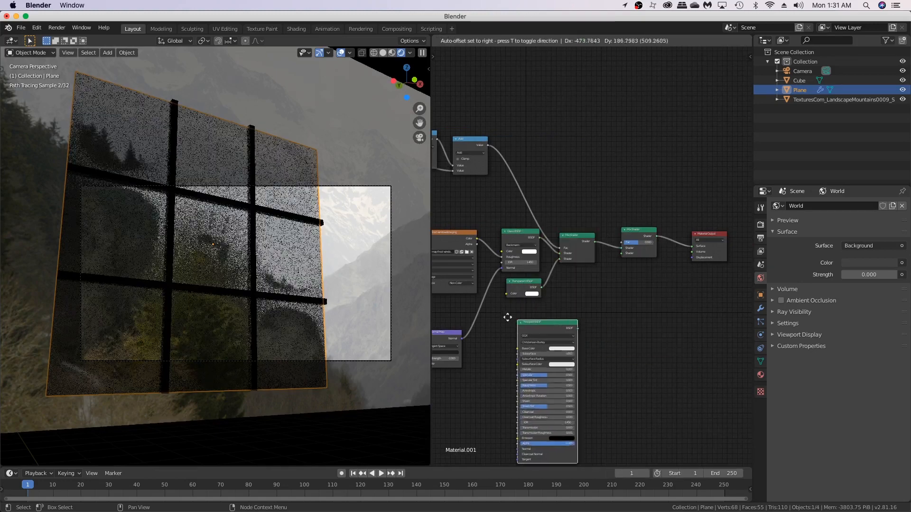
left_click(583, 331)
left_click_drag(611, 272, 619, 261)
left_click_drag(616, 326, 621, 253)
left_click_drag(616, 335, 575, 333)
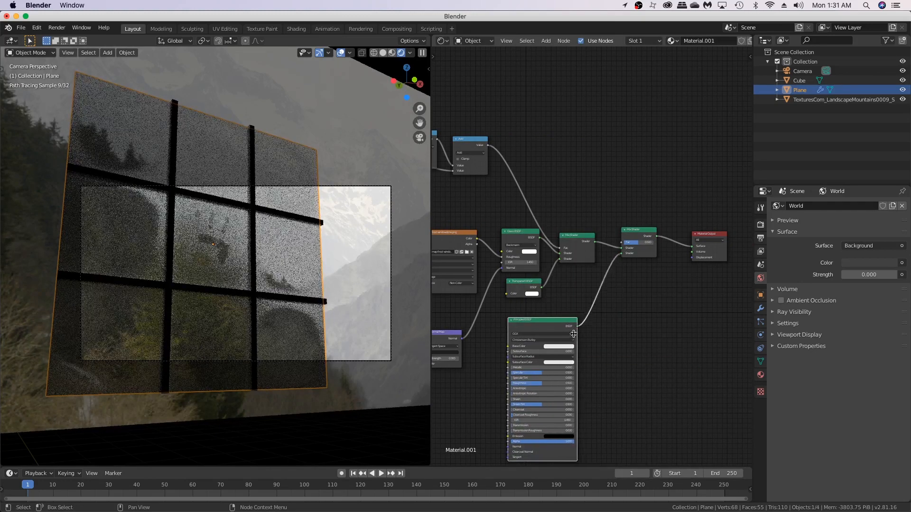
Step: Connect the frost texture's Color to the Principled BSDF's Base Color and to the second Mix Shader's Fac
middle_click_drag(560, 329, 696, 320)
scroll(697, 320, "up", 1)
middle_click_drag(643, 302, 547, 284)
scroll(547, 285, "up", 1)
left_click_drag(487, 198, 529, 336)
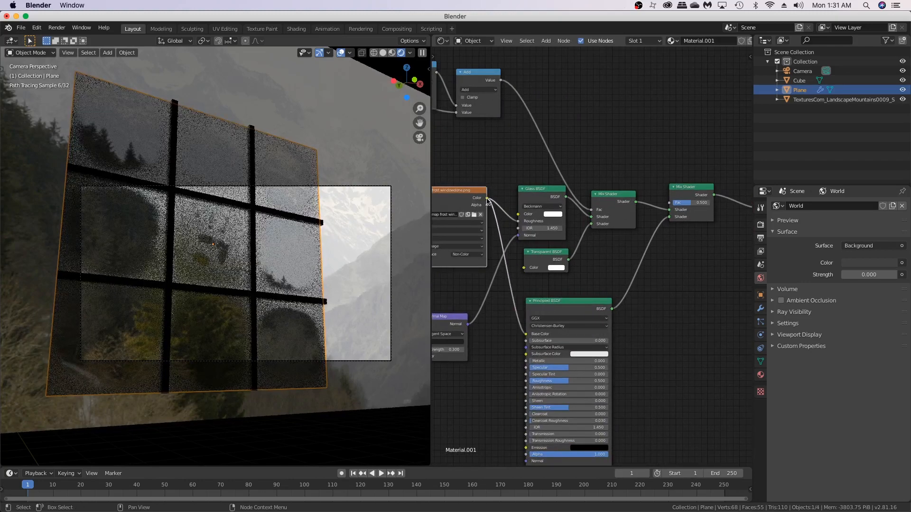
left_click_drag(486, 198, 669, 202)
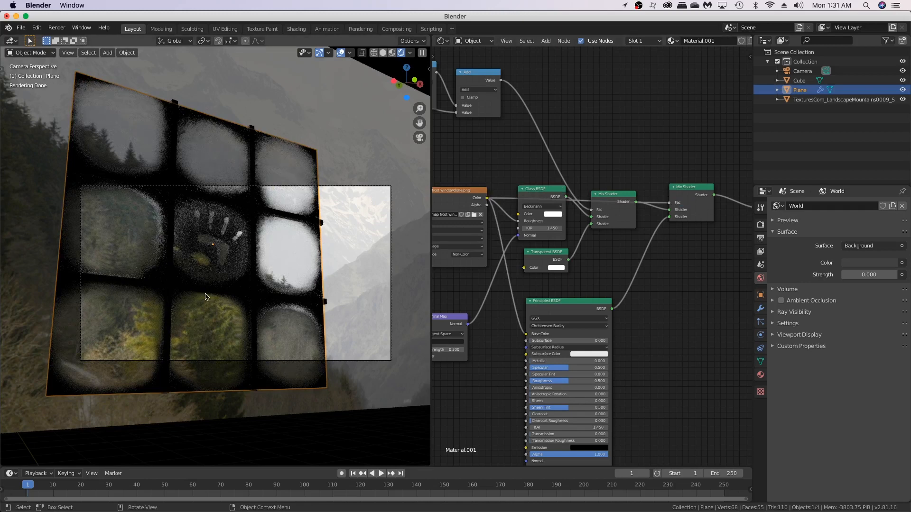
middle_click_drag(498, 294, 540, 305)
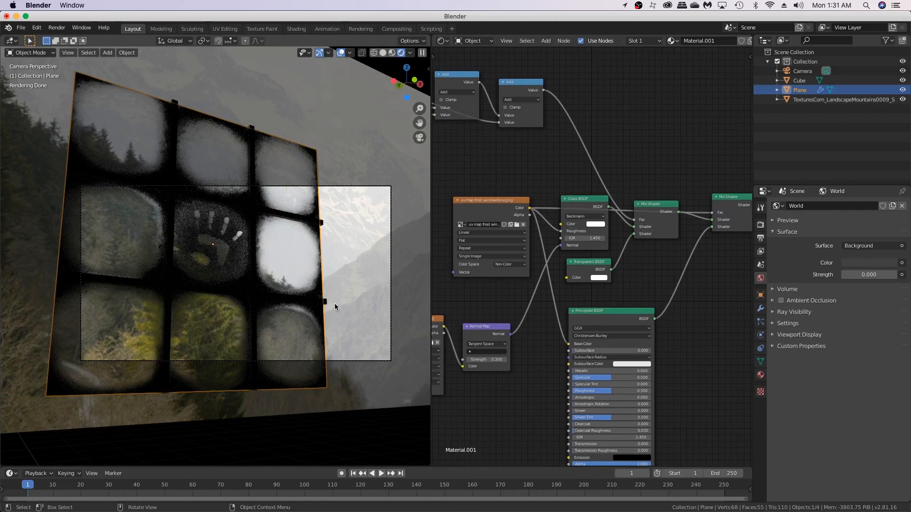
middle_click_drag(537, 235, 538, 237)
Step: Inspect the frosted panes from other angles and add an area light to the scene
middle_click_drag(381, 270, 180, 286)
scroll(180, 282, "up", 5)
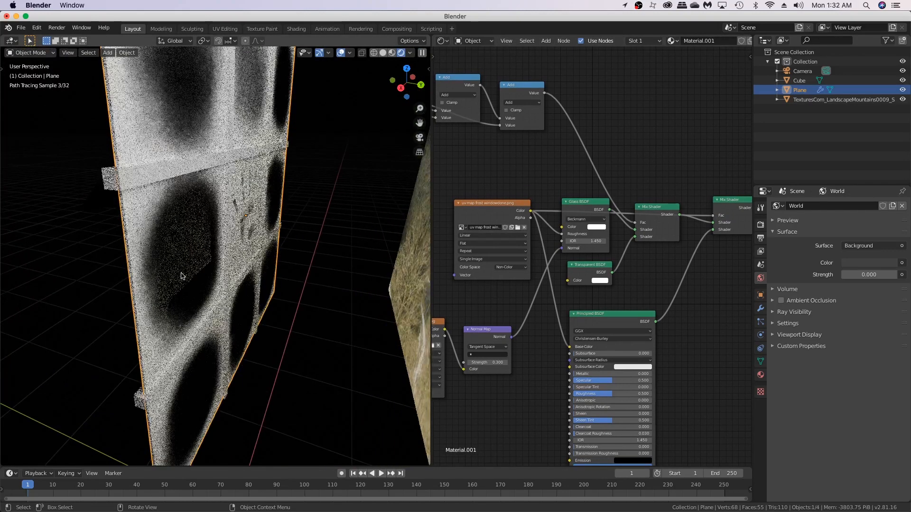
left_click_drag(182, 276, 139, 275)
scroll(142, 275, "up", 3)
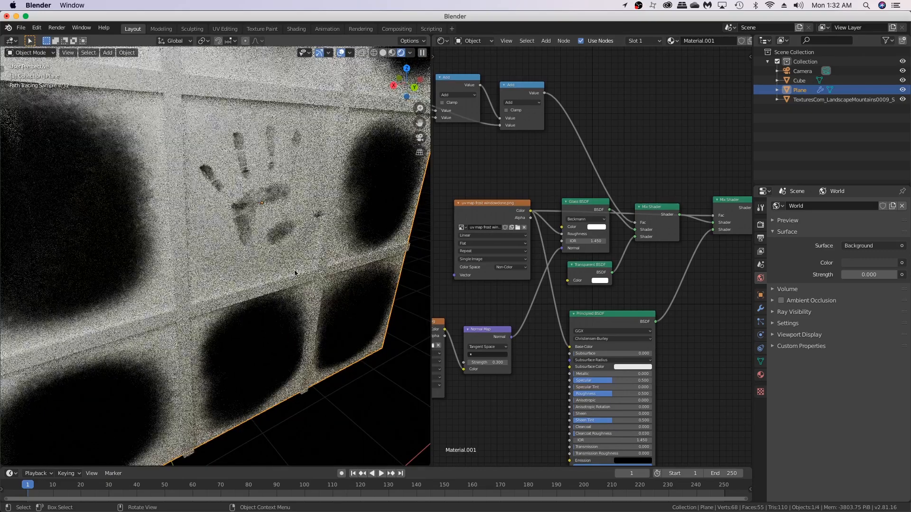
middle_click_drag(120, 313, 270, 265)
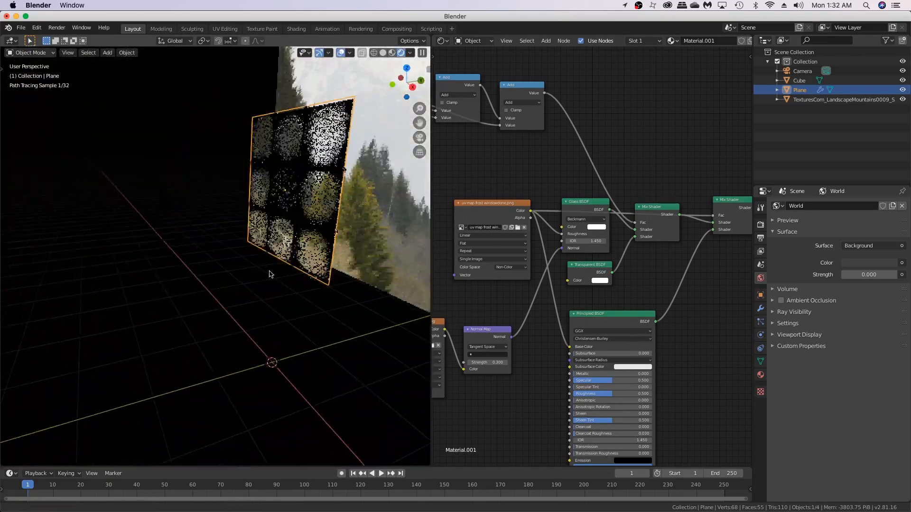
key("shift+a")
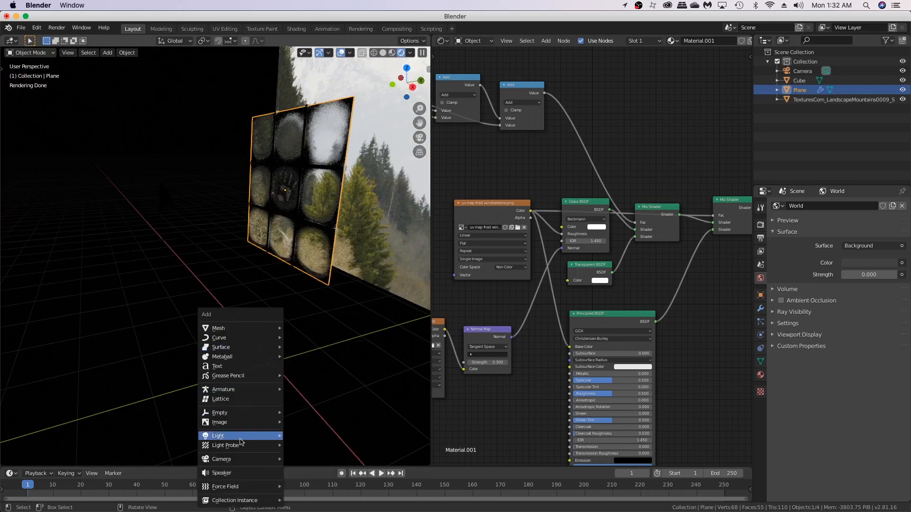
mouse_move(239, 436)
left_click(308, 467)
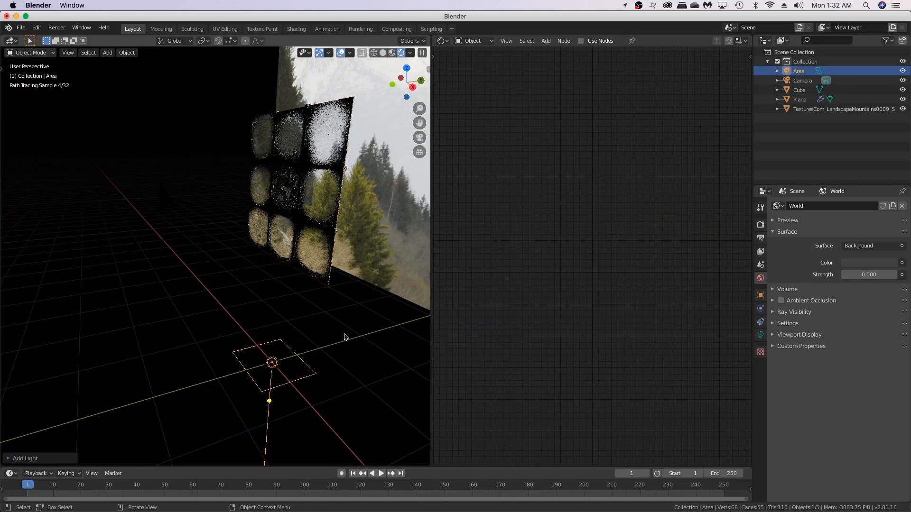
Step: Raise the area light along Z and move it about -2.2 m along the global Y axis
middle_click_drag(346, 335, 256, 327)
key("g")
key("z")
left_click(240, 219)
middle_click_drag(240, 219, 331, 233)
key("g")
key("y")
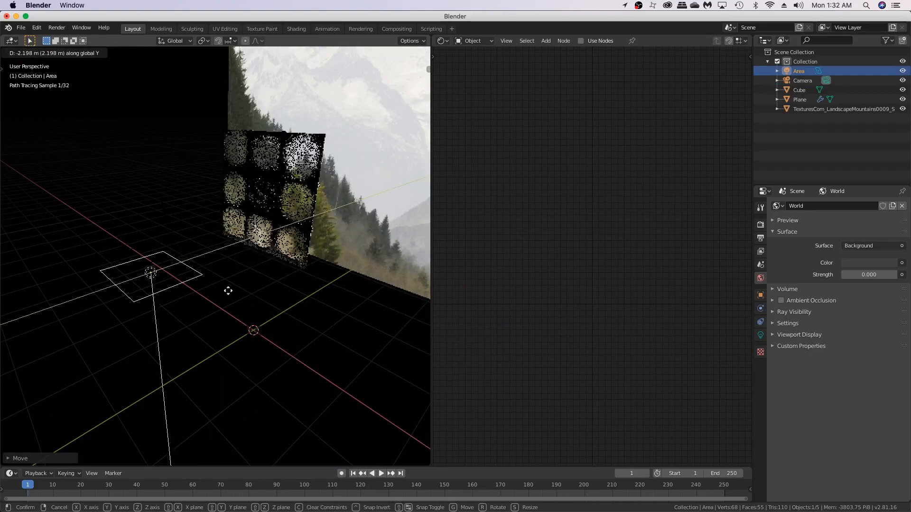
left_click(228, 291)
Step: Rotate the area light about X to face the window and move it in front, off to one side
key("r")
key("x")
left_click(193, 330)
middle_click_drag(193, 329, 329, 269)
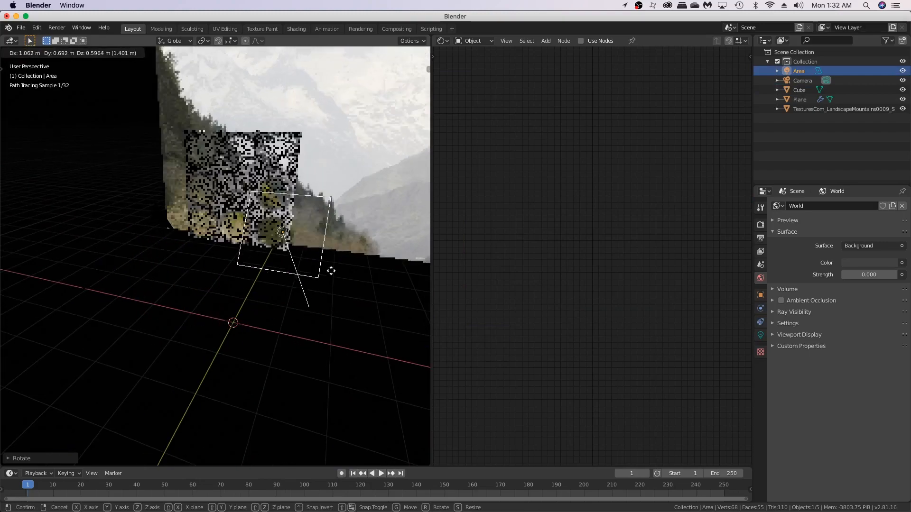
middle_click_drag(323, 167, 288, 253)
key("g")
left_click(229, 222)
key("g")
left_click(309, 262)
scroll(303, 264, "up", 5)
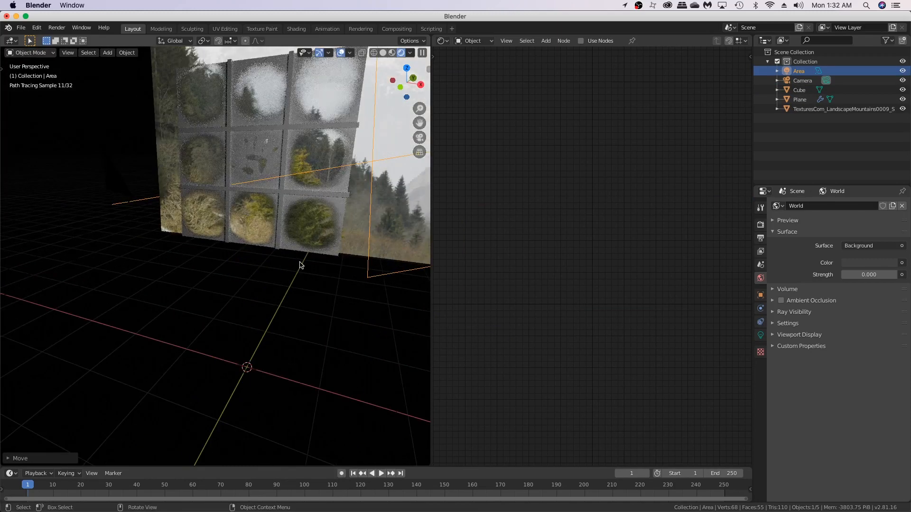
Step: In camera view, reposition the camera and roll it about 16 degrees to frame the window at an angle
key("KP_0")
left_click(317, 225)
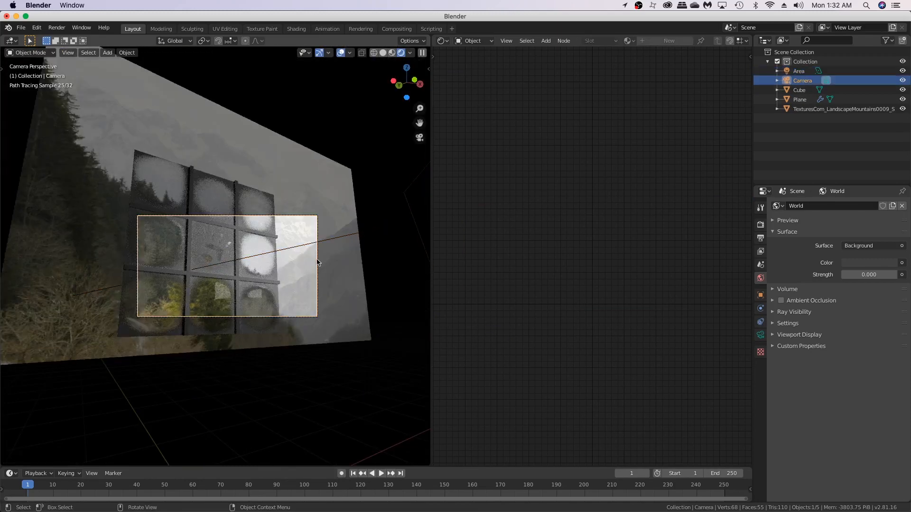
key("g")
left_click(283, 181)
scroll(303, 161, "up", 2)
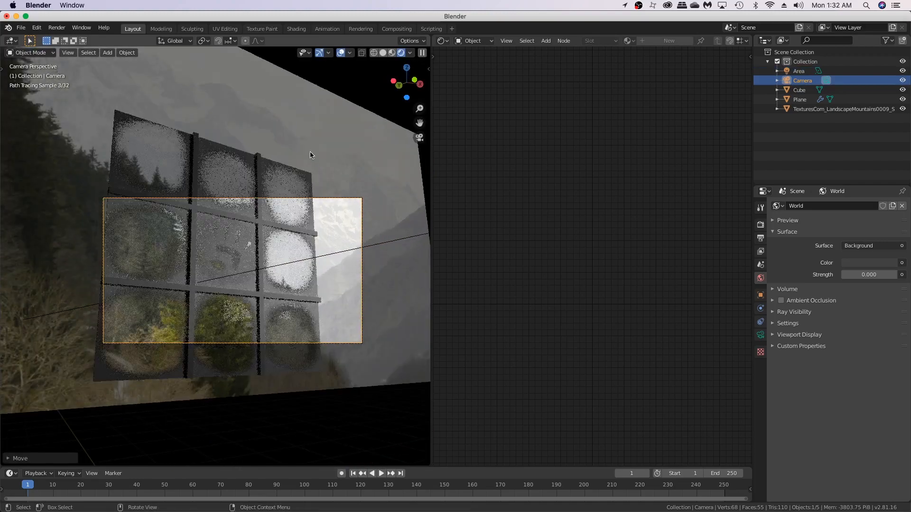
key("r")
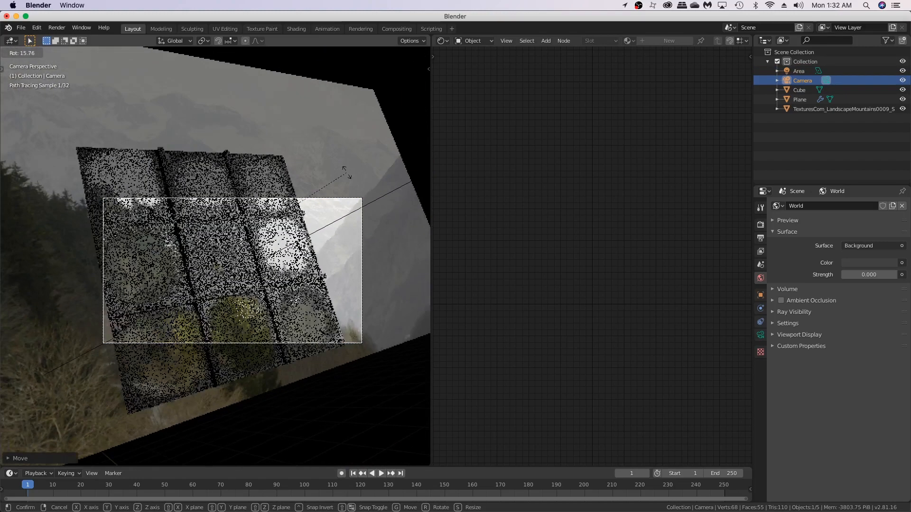
left_click(344, 169)
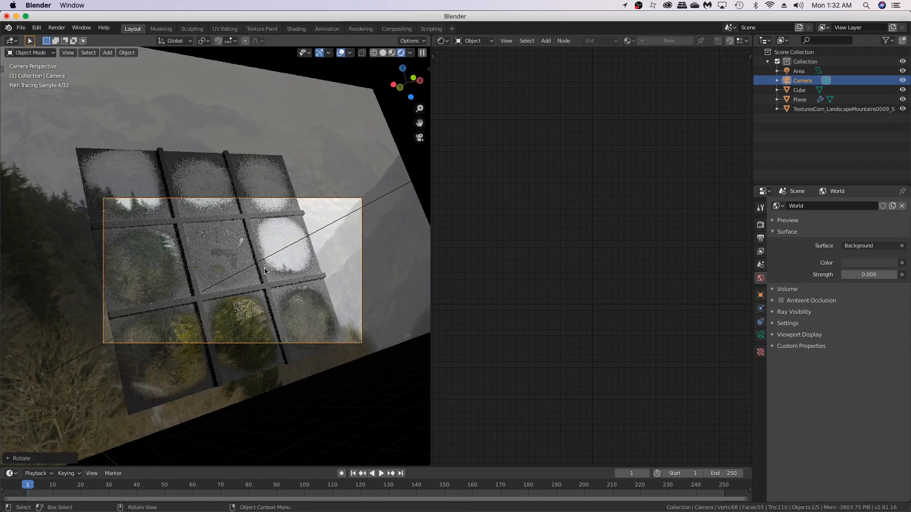
Step: Set the camera's focal length to 80 mm and tilt it slightly about its local X axis
left_click(760, 335)
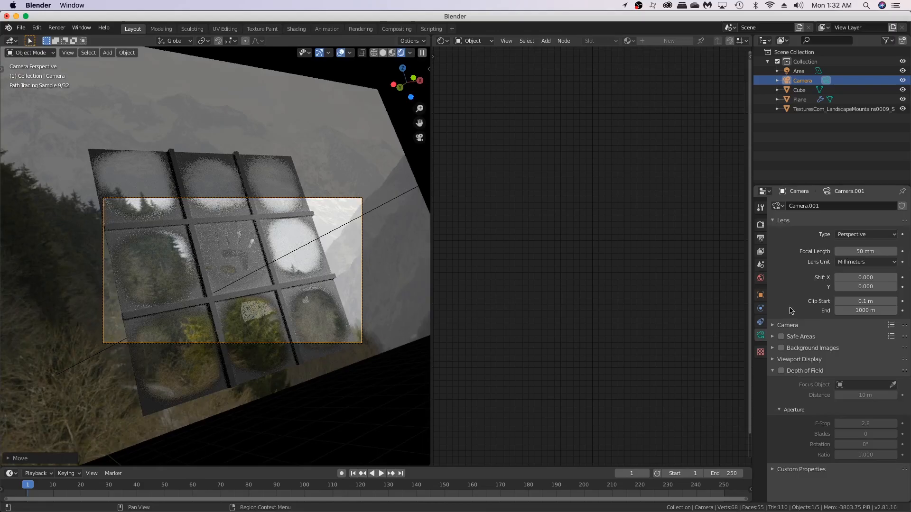
left_click(861, 253)
type("80")
key("Return")
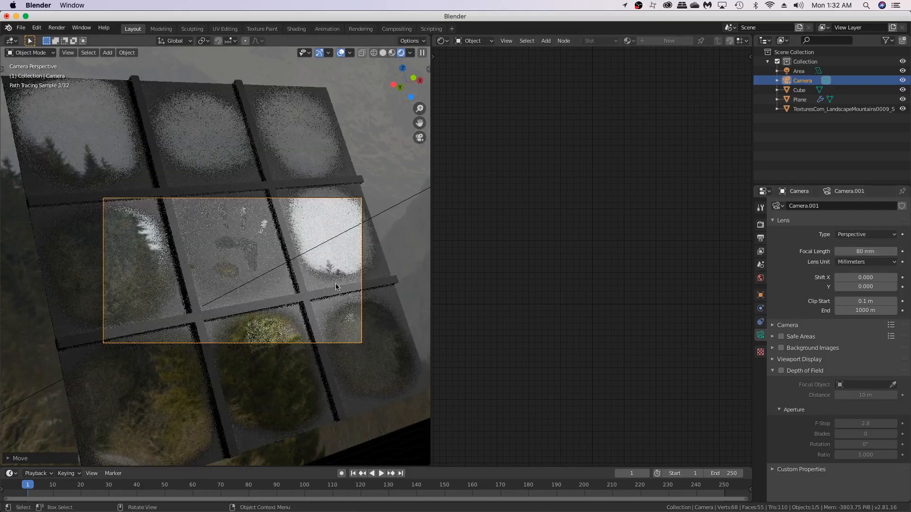
key("r")
key("x")
key("x")
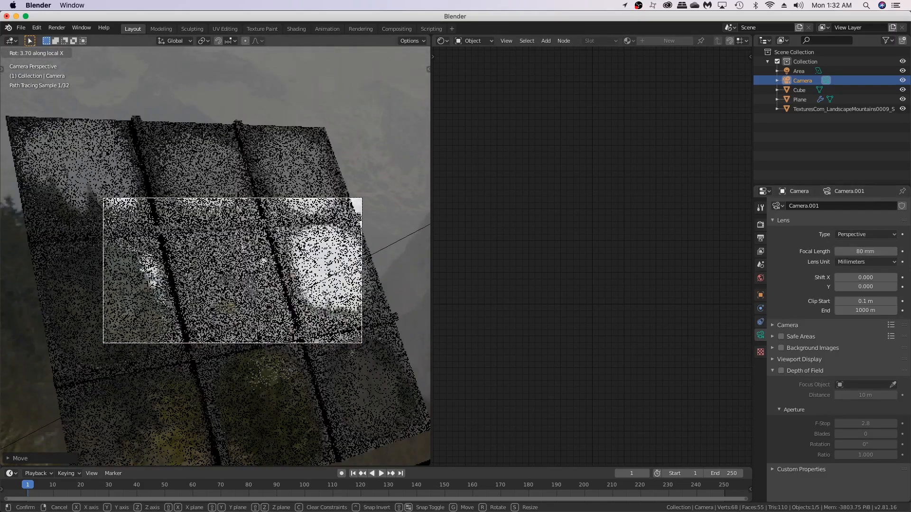
left_click(377, 304)
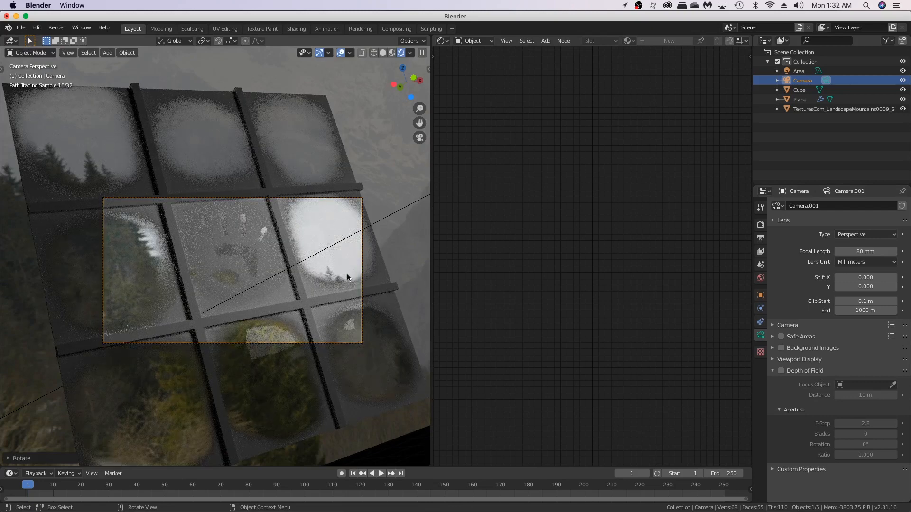
Step: Insert a ColorRamp node between the frost image texture's color and the final Mix Shader's factor in the window plane's material
middle_click_drag(353, 270, 305, 282)
scroll(294, 279, "down", 4)
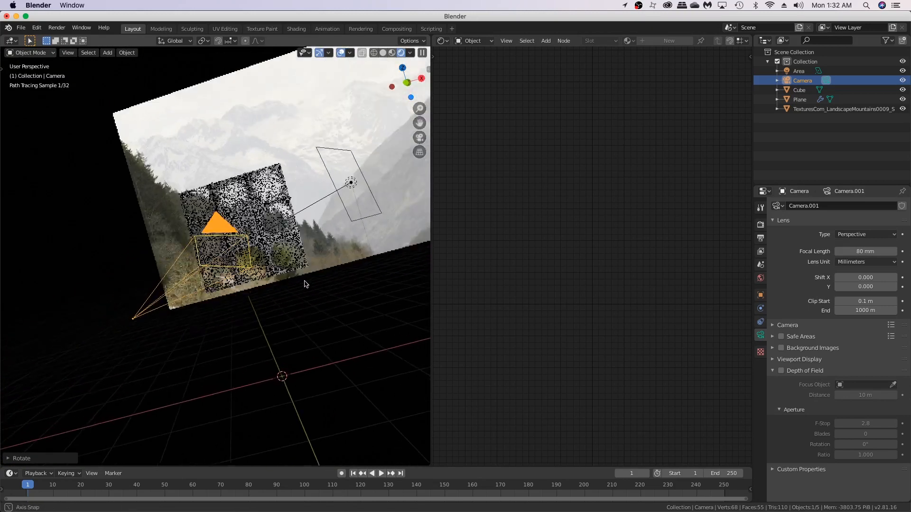
left_click(340, 204)
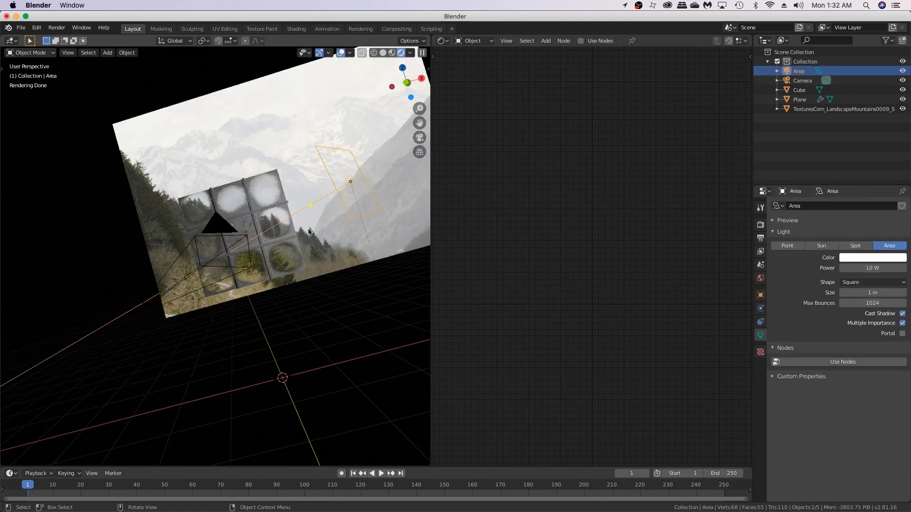
left_click(294, 249)
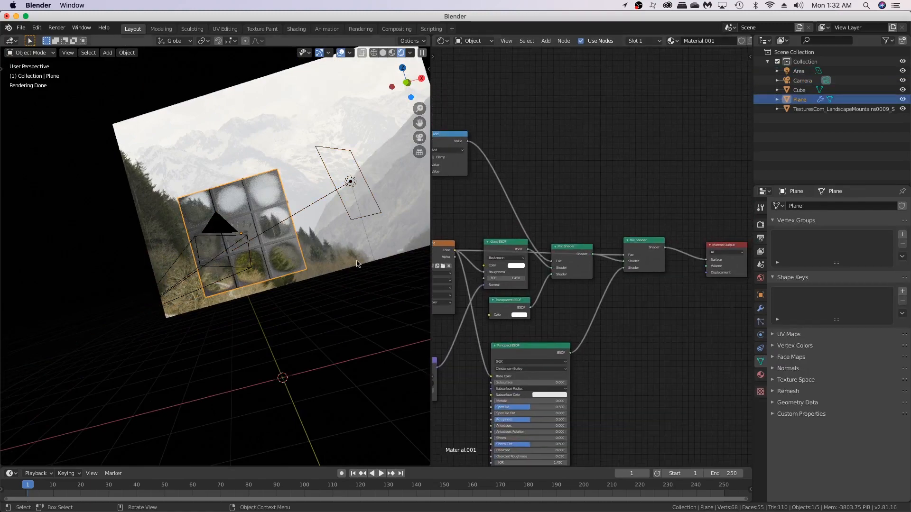
scroll(357, 264, "up", 6)
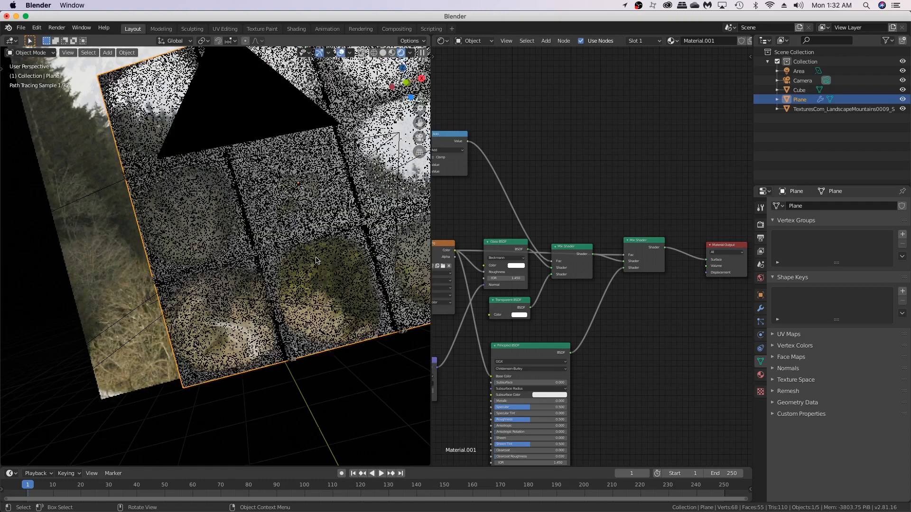
middle_click_drag(643, 265, 621, 276)
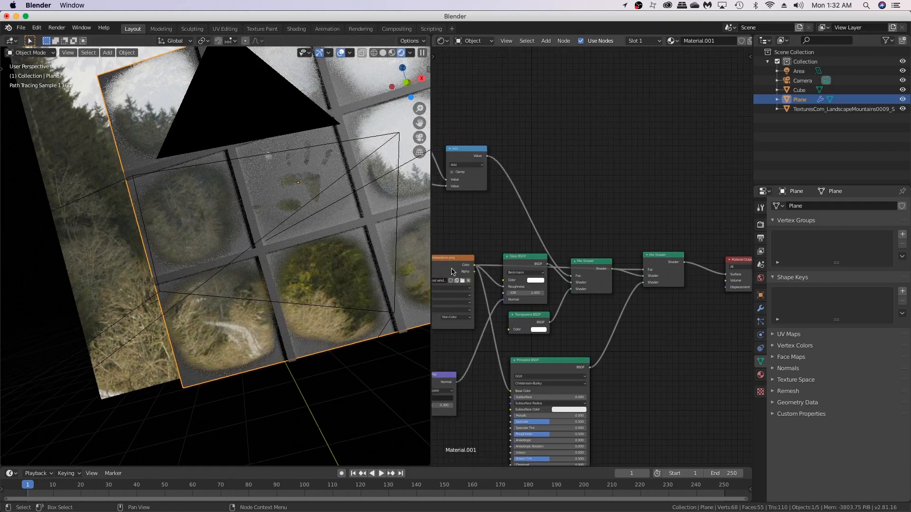
key("shift+a")
mouse_move(503, 330)
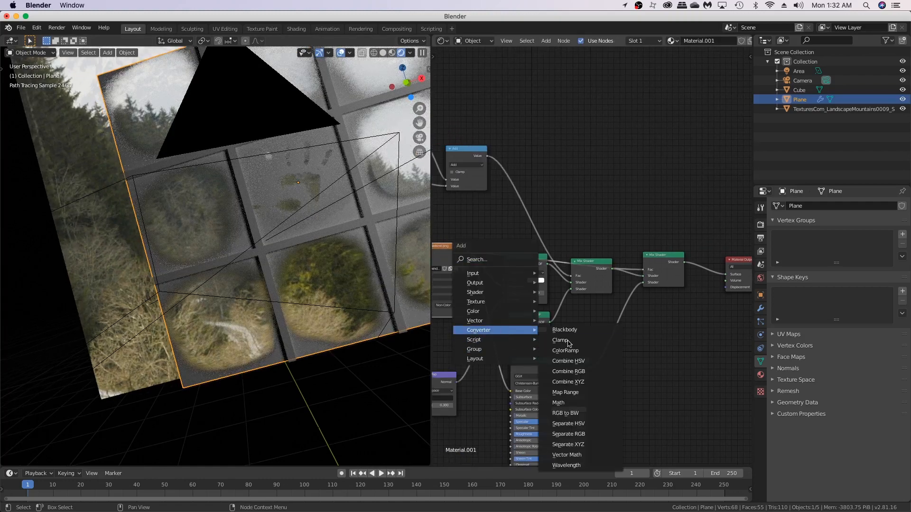
left_click(577, 352)
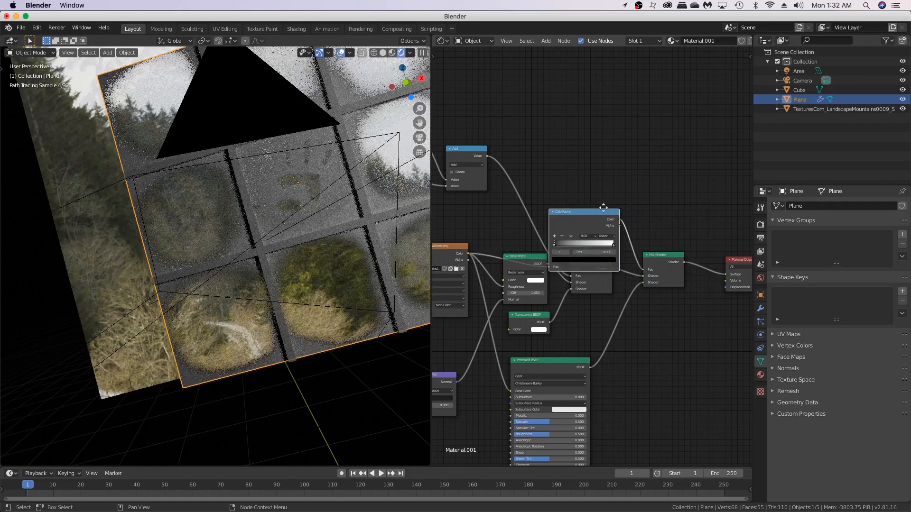
left_click(574, 225)
scroll(585, 241, "up", 3)
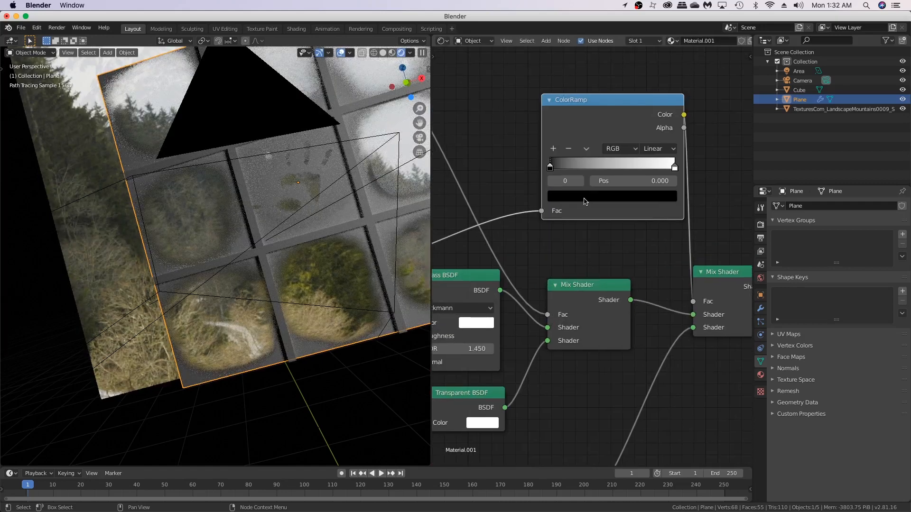
Step: Try different brightness levels on the ColorRamp's black and white stops
left_click(612, 196)
left_click_drag(650, 270, 650, 295)
left_click(596, 195)
left_click_drag(673, 166, 749, 170)
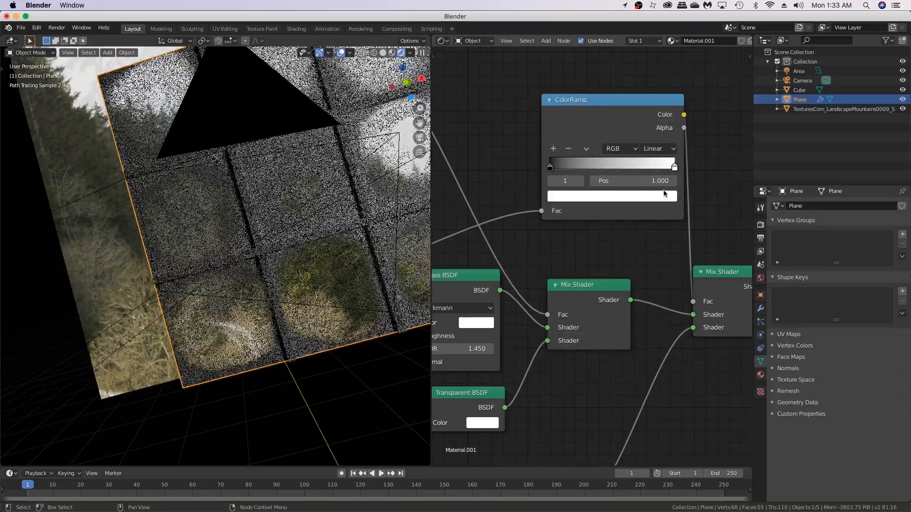
left_click(664, 193)
left_click_drag(649, 260, 660, 209)
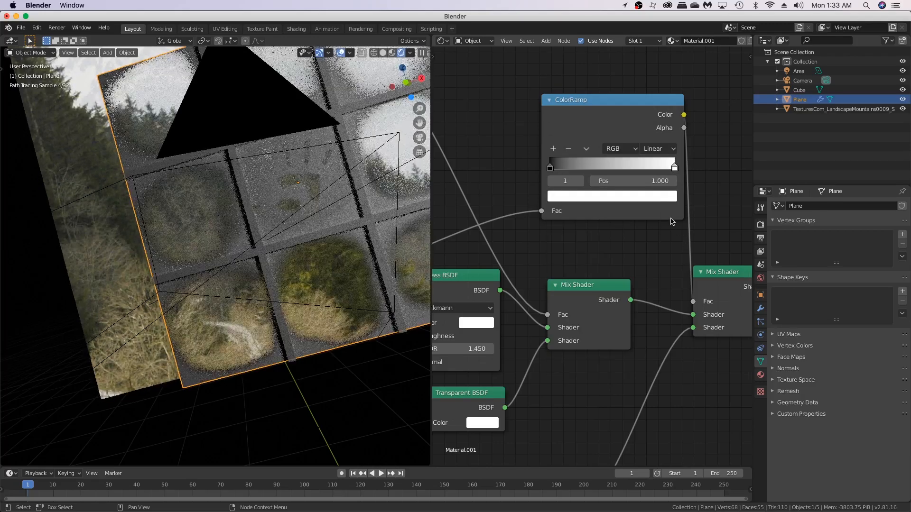
Step: Darken the ColorRamp's white stop to a medium grey at position 1.000
scroll(638, 241, "up", 2)
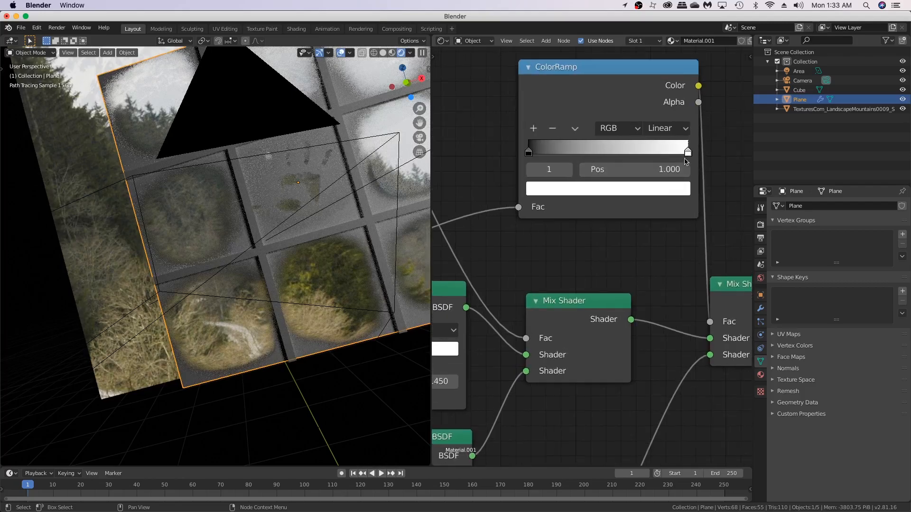
left_click(681, 191)
left_click_drag(654, 240, 656, 260)
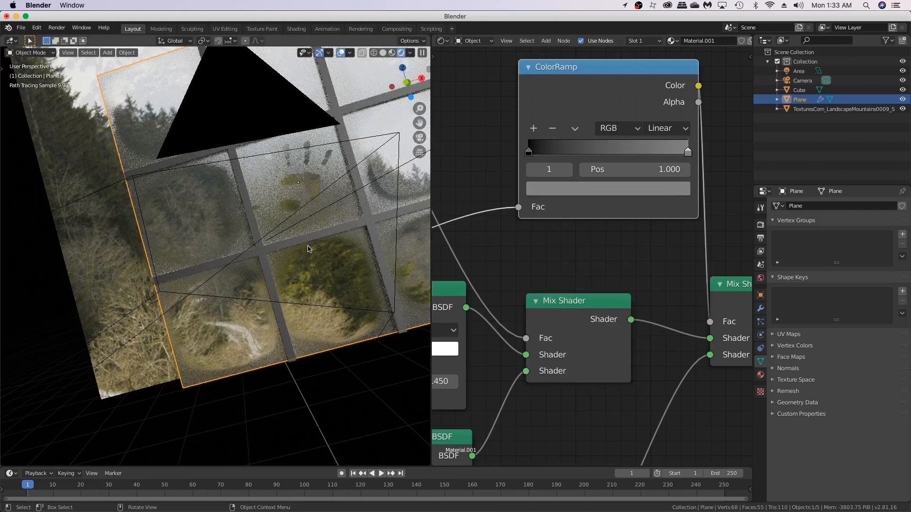
Step: In camera view, scale the area light and zoom in on the central pane
key("KP_0")
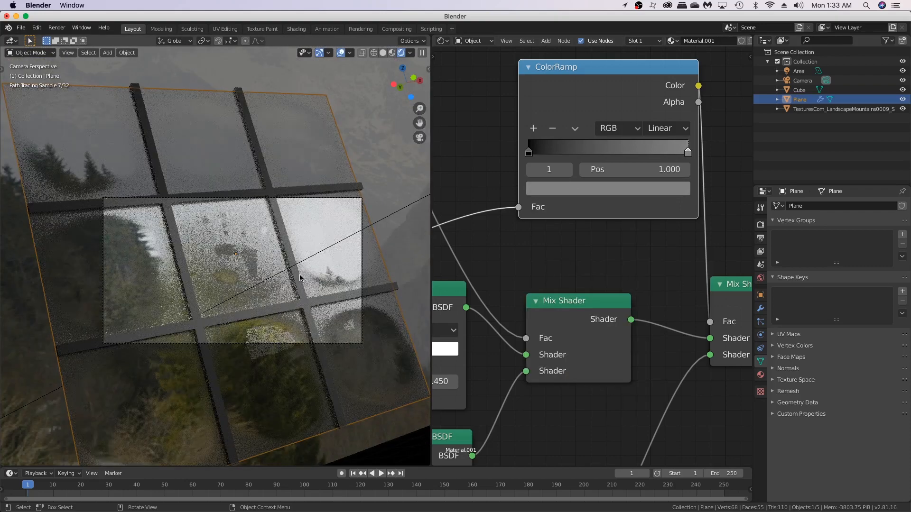
scroll(299, 278, "down", 4)
left_click(372, 198)
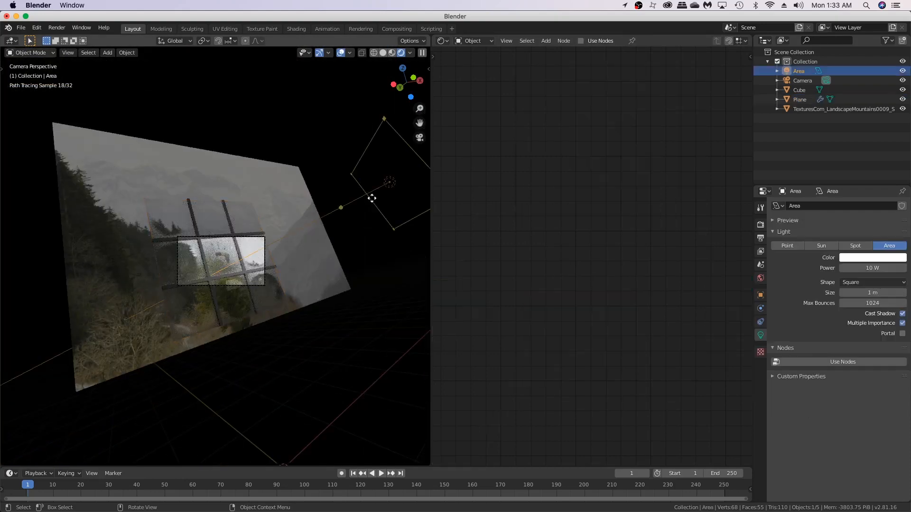
key("s")
left_click(372, 209)
scroll(371, 209, "up", 7)
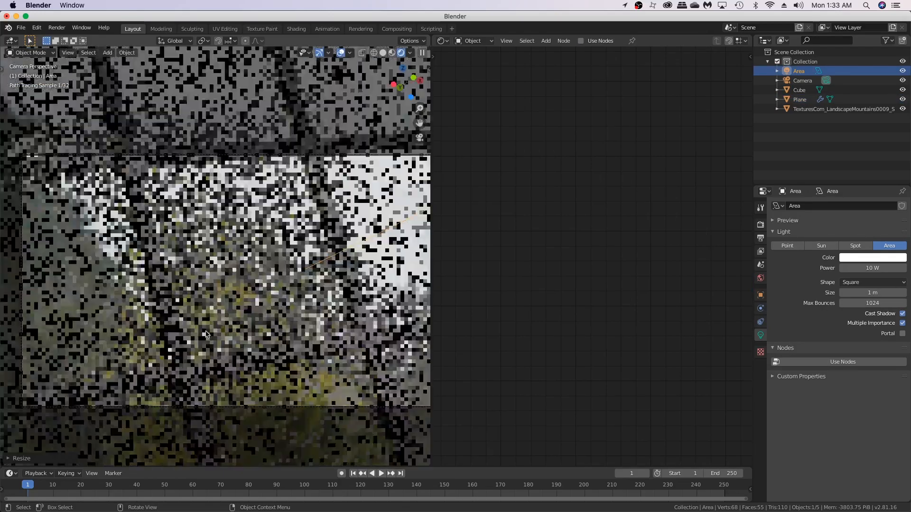
scroll(207, 331, "down", 1)
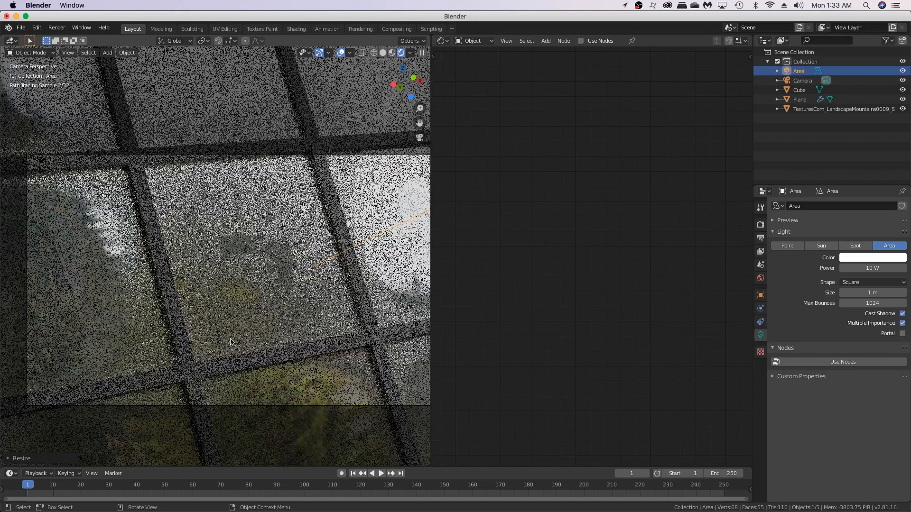
Step: Select the window plane and shift all of its material nodes together slightly
left_click(264, 288)
scroll(593, 313, "down", 4)
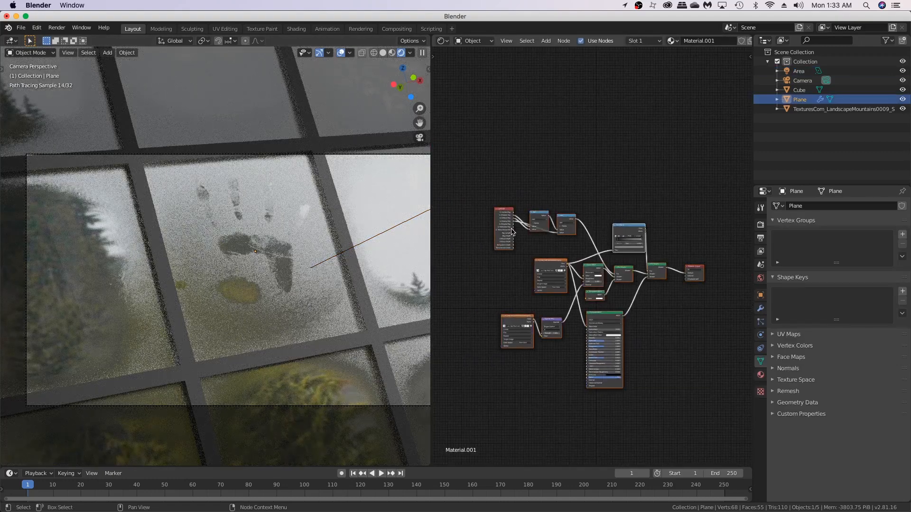
left_click_drag(490, 195, 738, 411)
key("g")
left_click(700, 387)
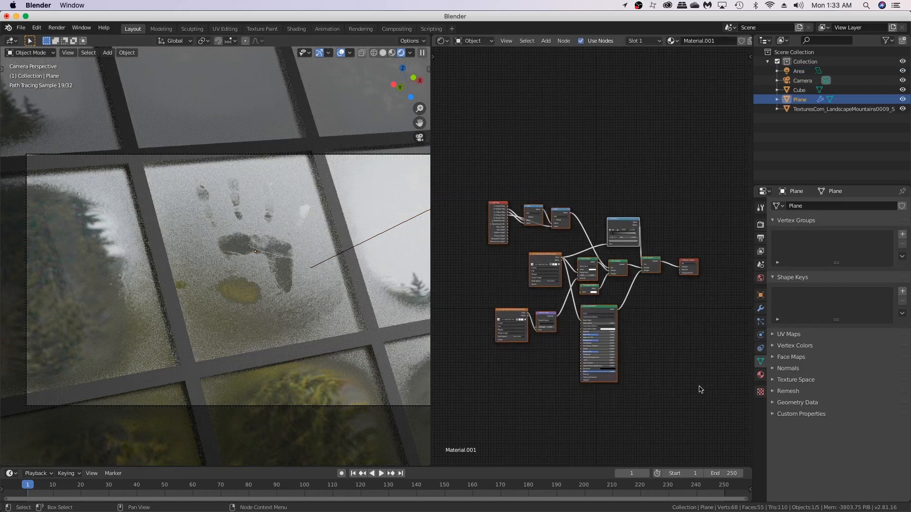
left_click(700, 387)
Step: Switch to Preview to examine the reference image demonglass_frost_CC.jpg, and go on to Photoshop
key("super+Tab")
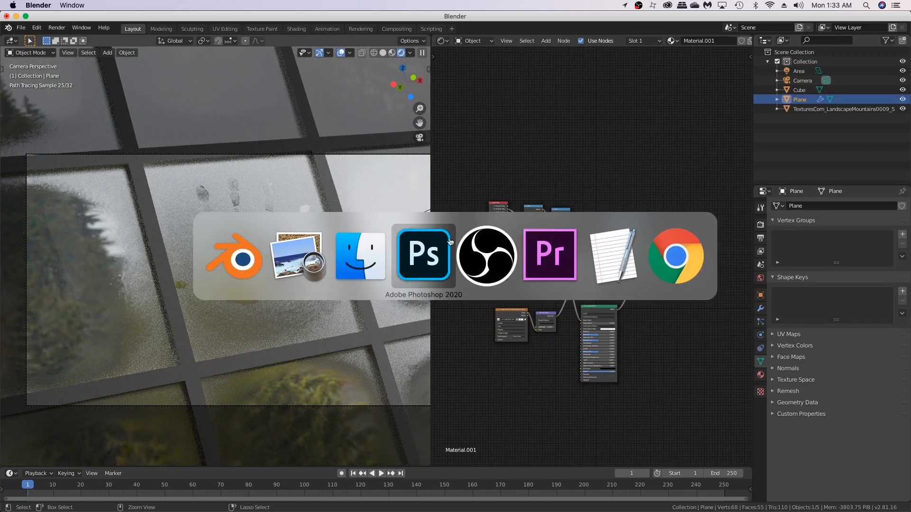
left_click(295, 251)
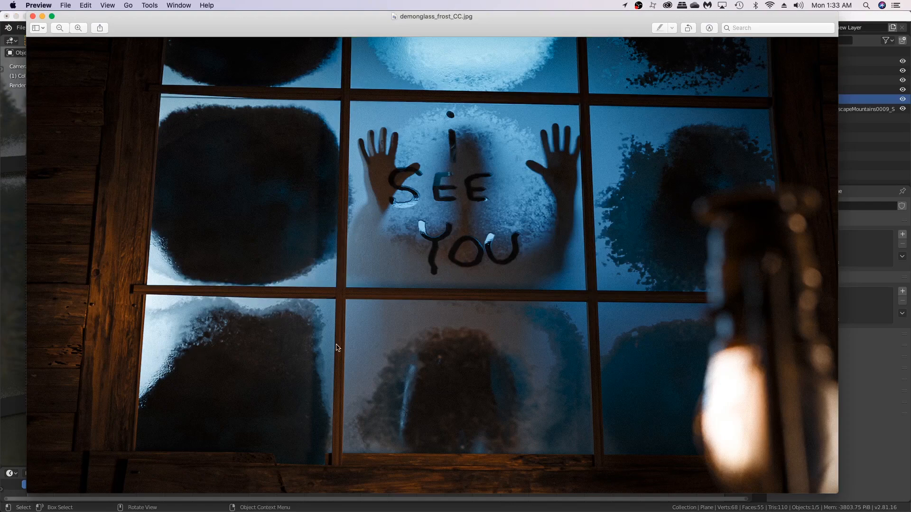
key("super+Tab")
key("super+Tab")
key("super+Tab")
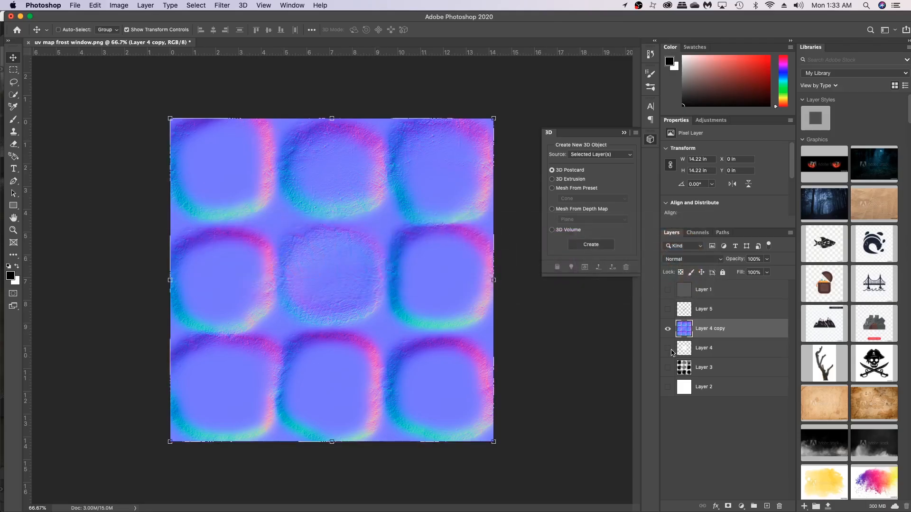
Step: Hide the normal-map layer and show only Layer 4, Layer 3 and Layer 2 of the frost mask
left_click(667, 348, "alt")
left_click(667, 386)
left_click(667, 348)
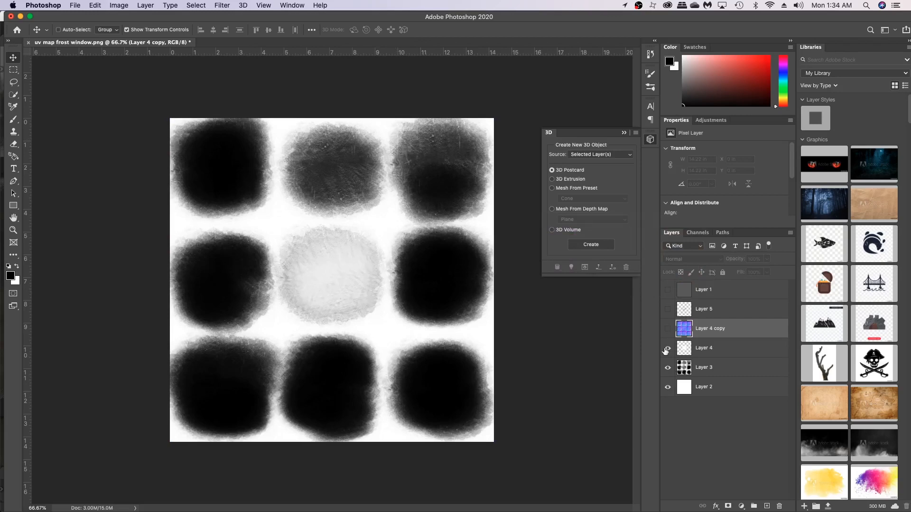
Step: Add a new layer above the normal-map layer and make white the foreground color, with the middle-row black pane in close view
key("super+shift+n")
key("Return")
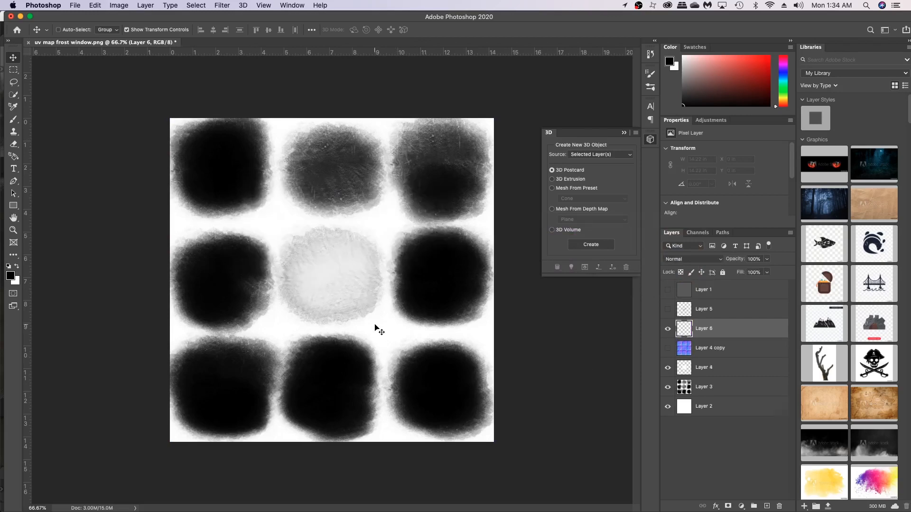
left_click(433, 290, "super")
left_click(444, 281, "super")
left_click_drag(448, 277, 278, 272)
key("x")
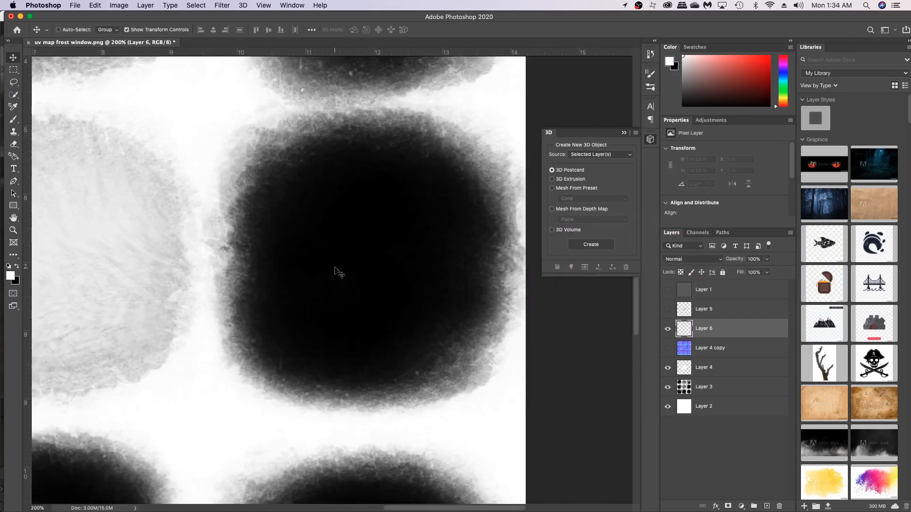
Step: Choose Grunge Brush 01 and paint a wide white streak at 33 px plus thin streaks and drips at 10 px over the black pane
key("b")
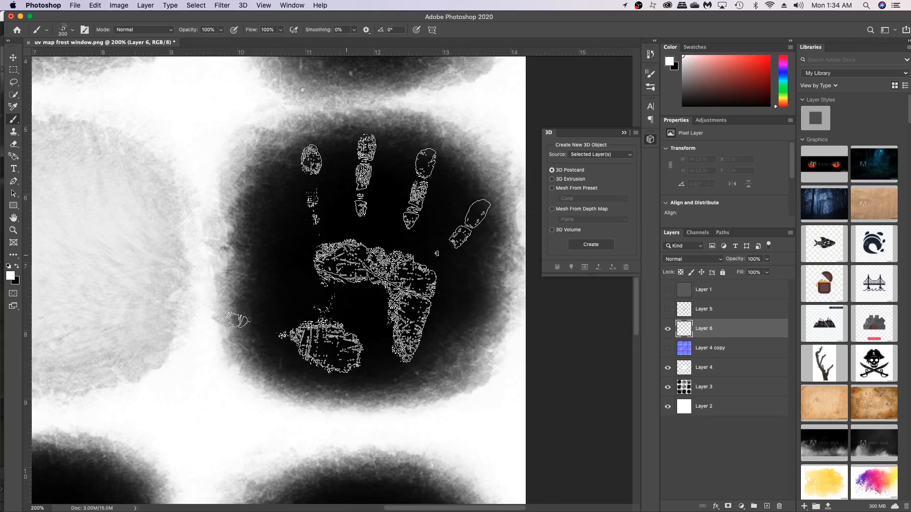
right_click(383, 266)
left_click(376, 276)
right_click(412, 285)
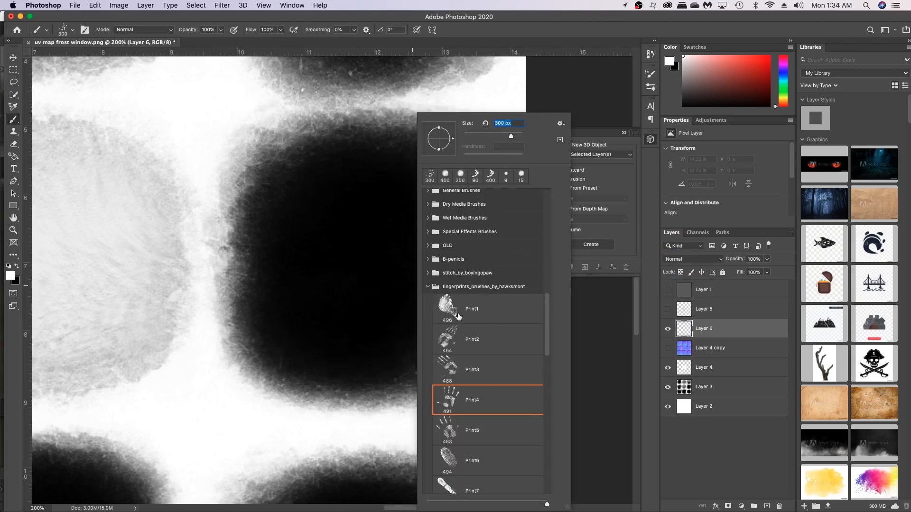
scroll(462, 311, "up", 10)
scroll(461, 311, "up", 2)
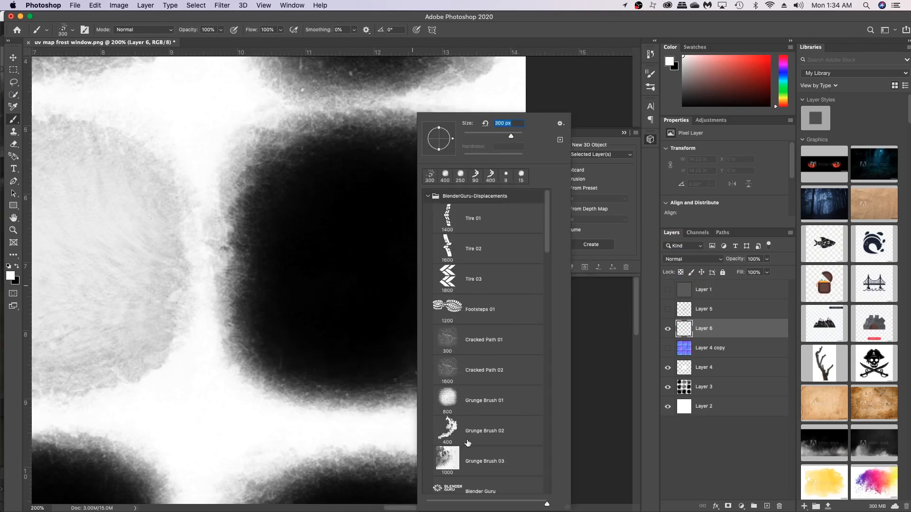
left_click(462, 401)
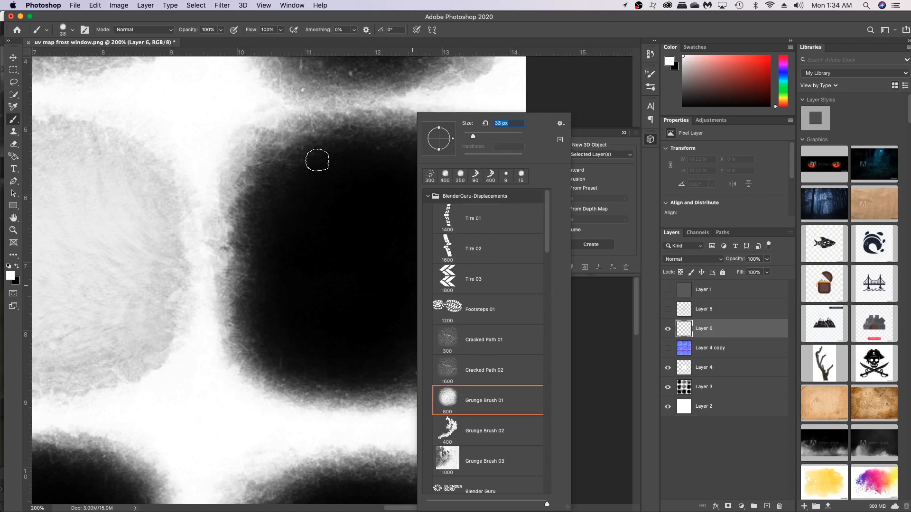
left_click_drag(317, 161, 300, 261)
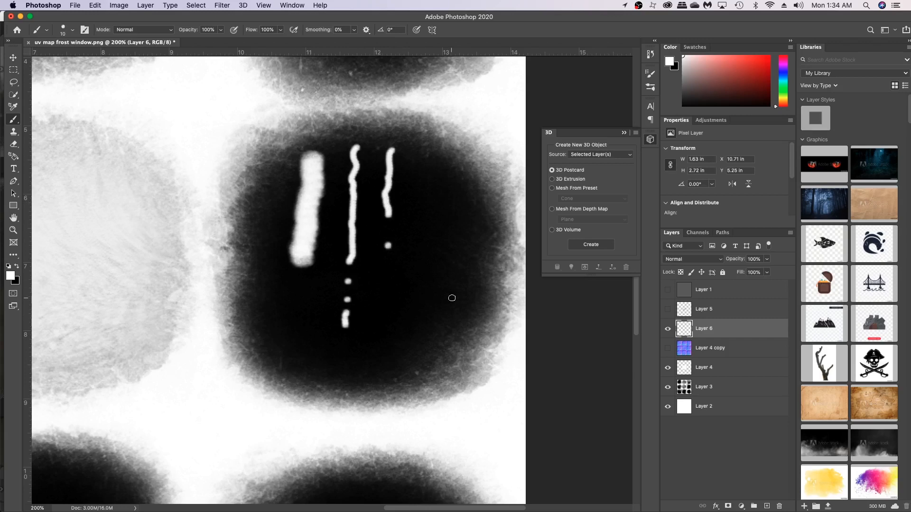
Step: Hide the painted streak layer and toggle Layer 4 off and on to compare the central pane's frost
left_click(668, 332)
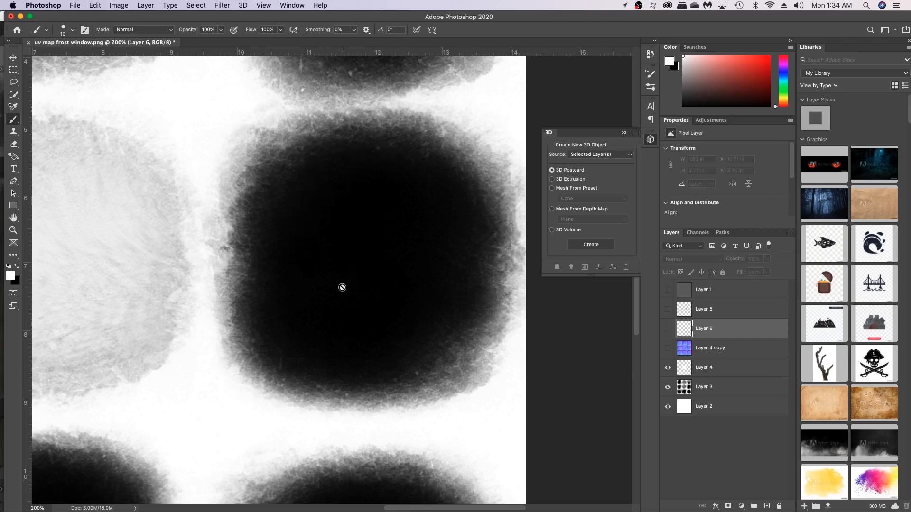
key("super+0")
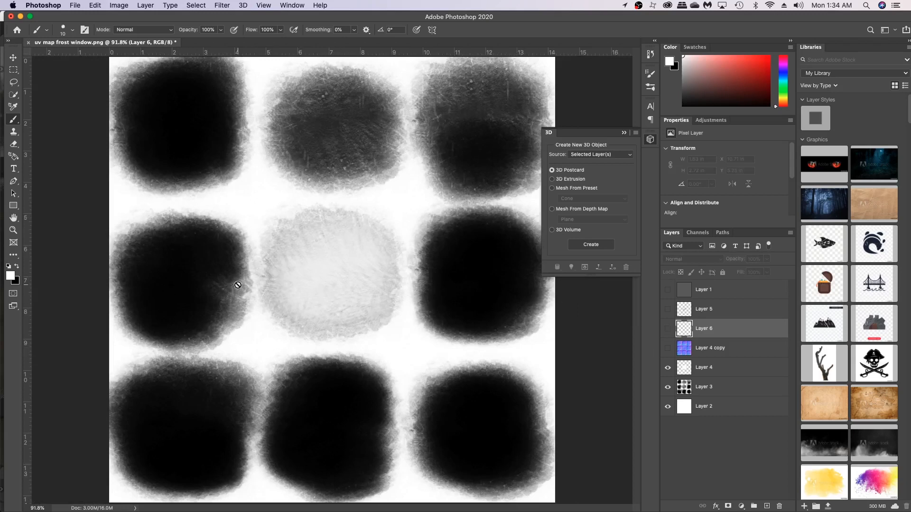
left_click(711, 369)
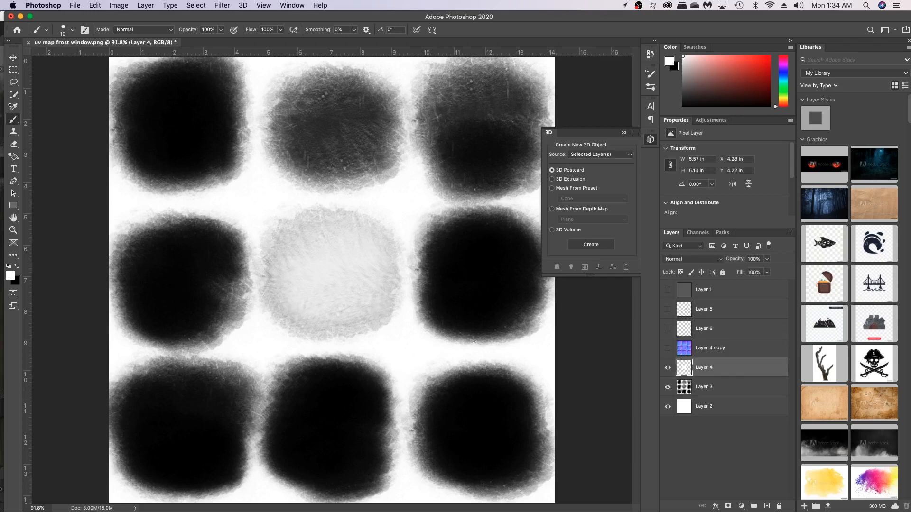
left_click(667, 367)
left_click(667, 368)
Step: Make Layer 3 active and choose Grunge Brush 02 at 400 px
left_click(708, 387)
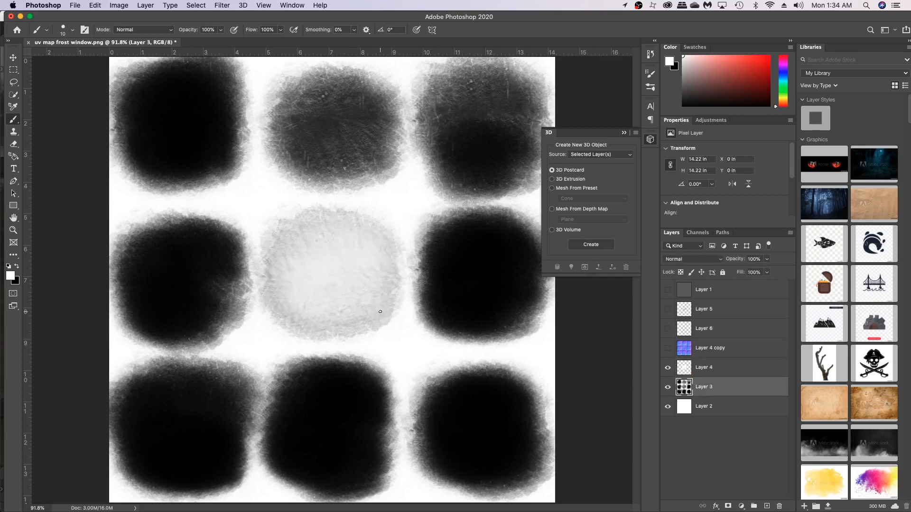
right_click(306, 295)
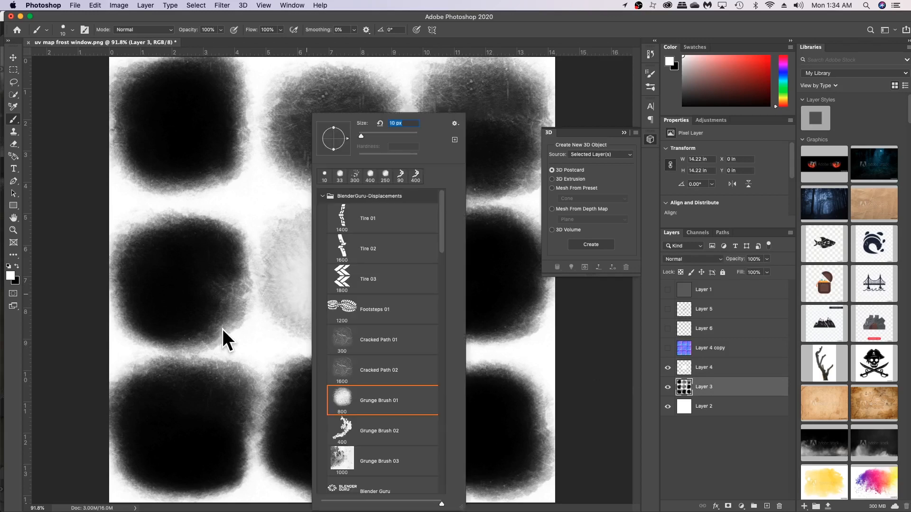
left_click(358, 428)
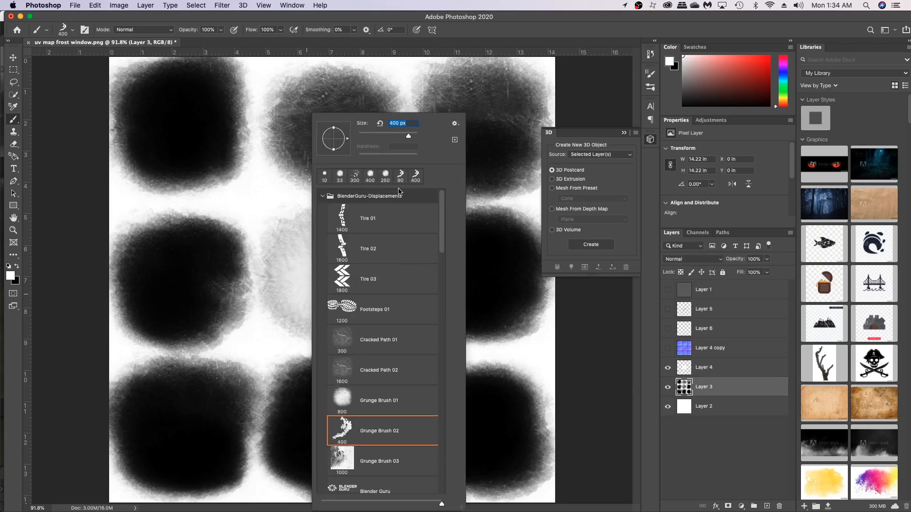
Step: Make black the foreground color and paint a rough, speckled edge at 100 px around the middle-row left pane on Layer 3
left_click(18, 268)
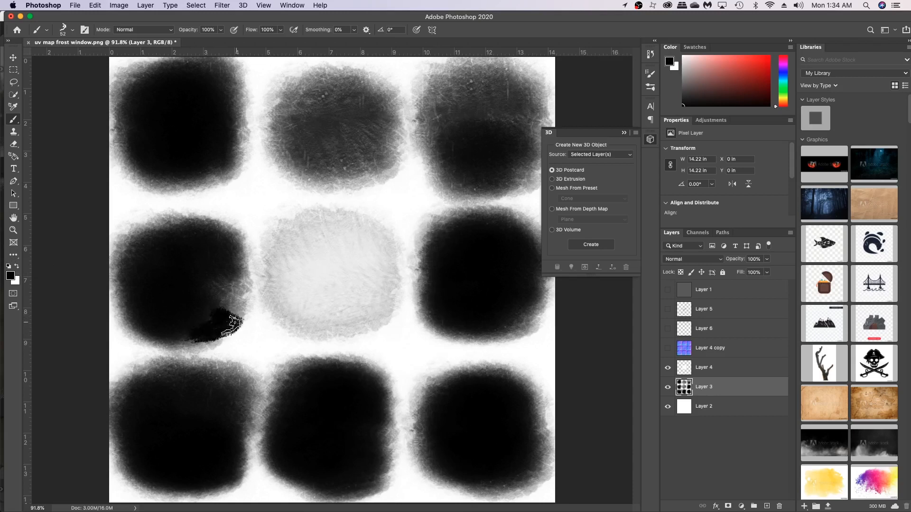
key("bracketright")
key("bracketright")
left_click(222, 294)
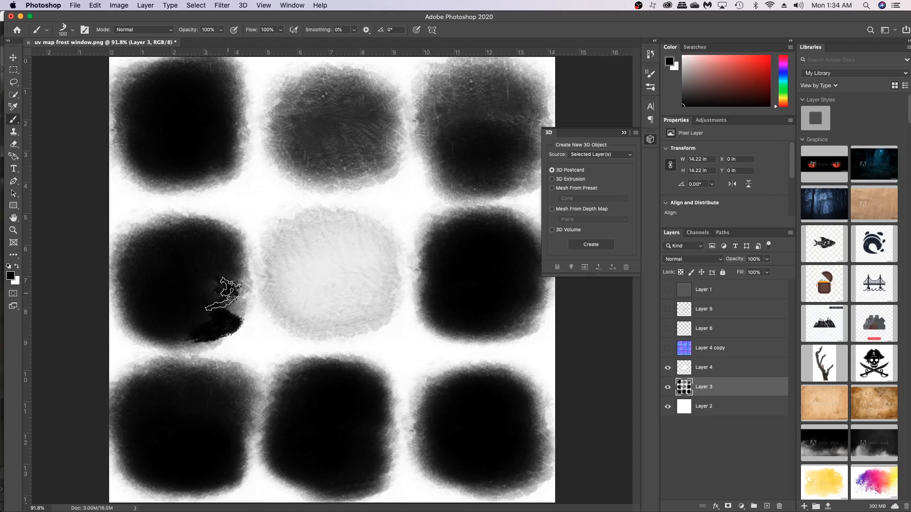
left_click(222, 313)
left_click(228, 266)
left_click(170, 335)
mouse_move(170, 335)
left_mouse_down()
mouse_move(133, 294)
mouse_move(131, 265)
mouse_move(166, 237)
mouse_move(232, 247)
left_mouse_up()
mouse_move(236, 299)
left_mouse_down()
mouse_move(224, 324)
mouse_move(193, 344)
mouse_move(178, 337)
left_mouse_up()
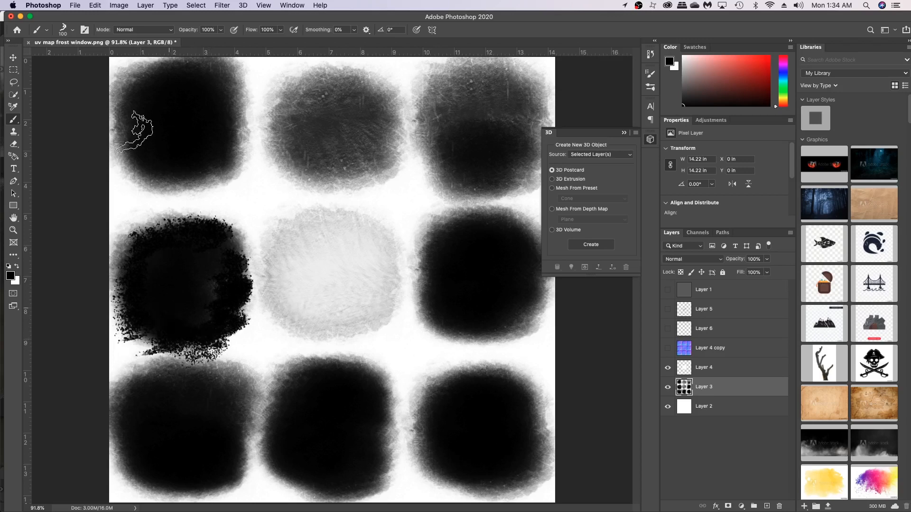
Step: Quick-export the document as a PNG named uv map frost window22 in the frost tut 10 folder
left_click(43, 5)
mouse_move(92, 137)
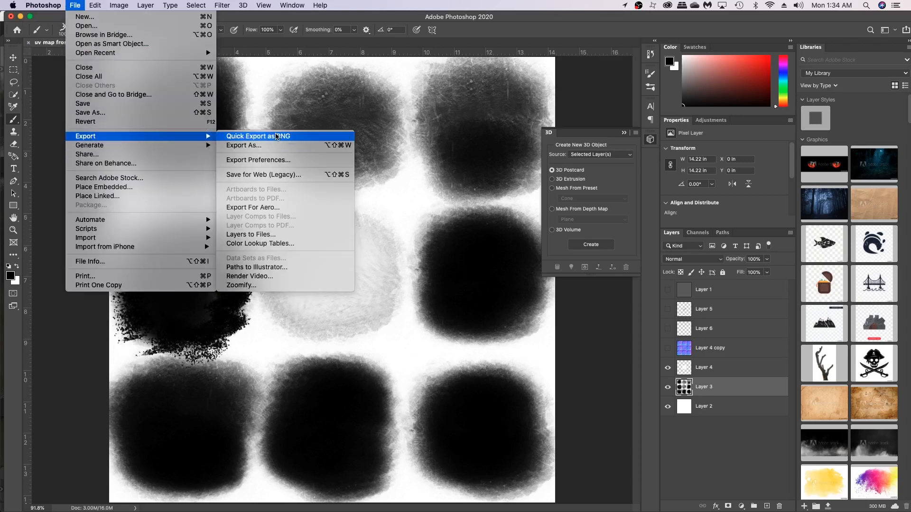
left_click(277, 137)
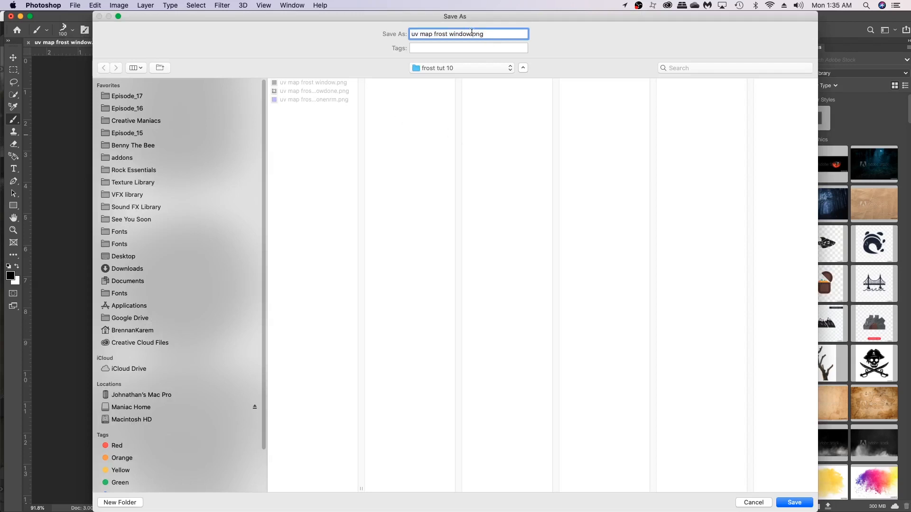
key("Return")
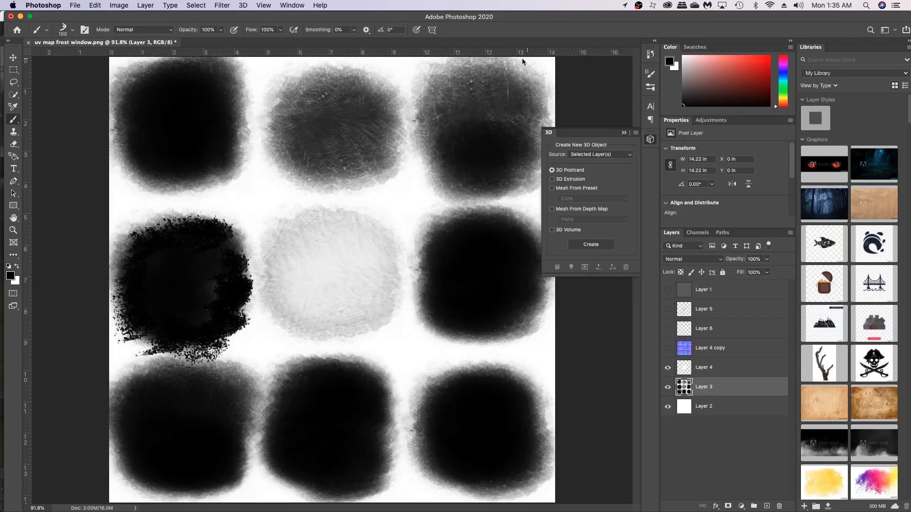
Step: Switch to Blender and load uv map frost window22.png into the image texture node that drives the Glass BSDF roughness
key("super+Tab")
key("super+Tab")
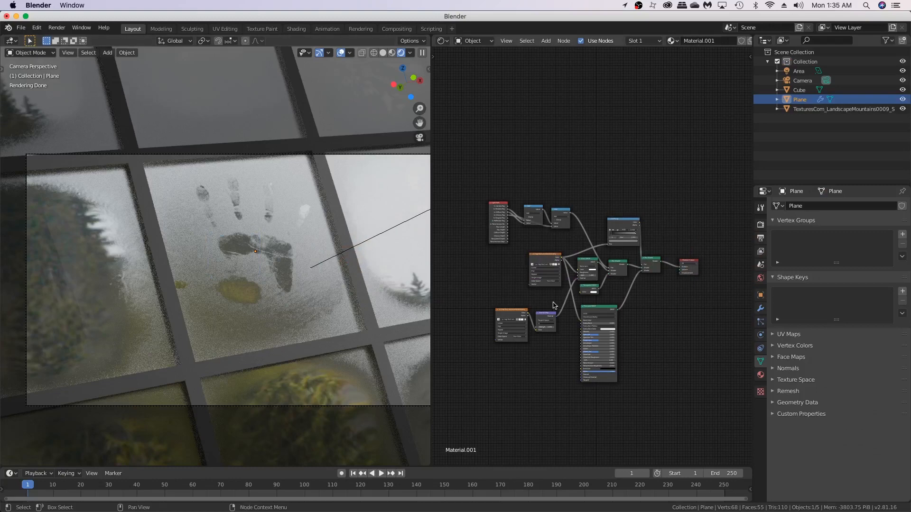
scroll(554, 325, "up", 5)
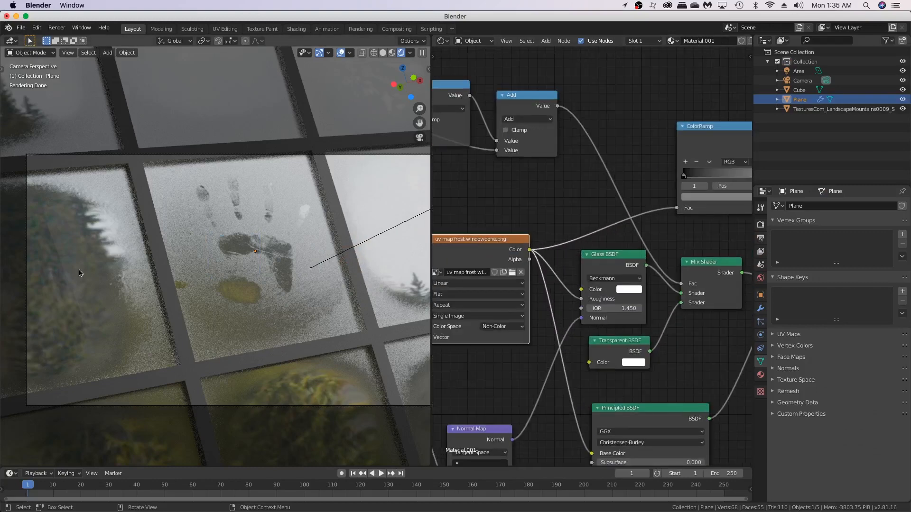
middle_click_drag(505, 276, 527, 276)
left_click(534, 273)
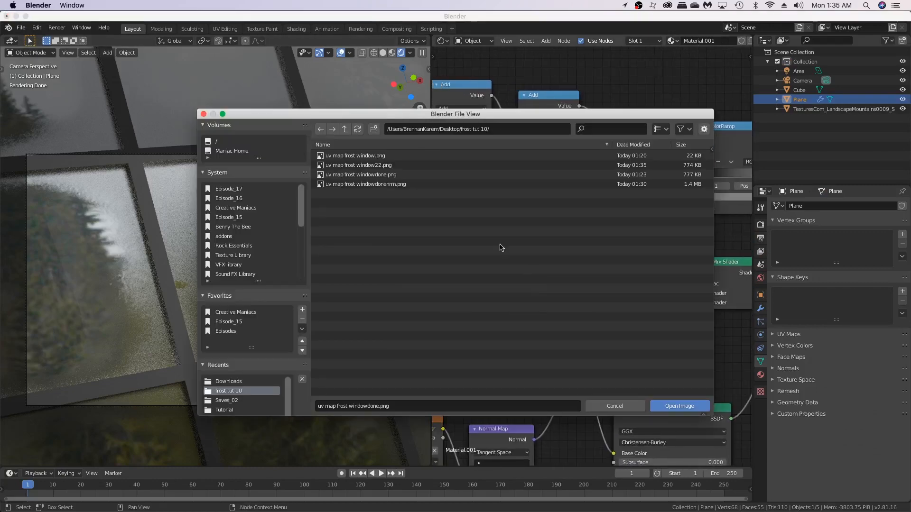
double_click(368, 166)
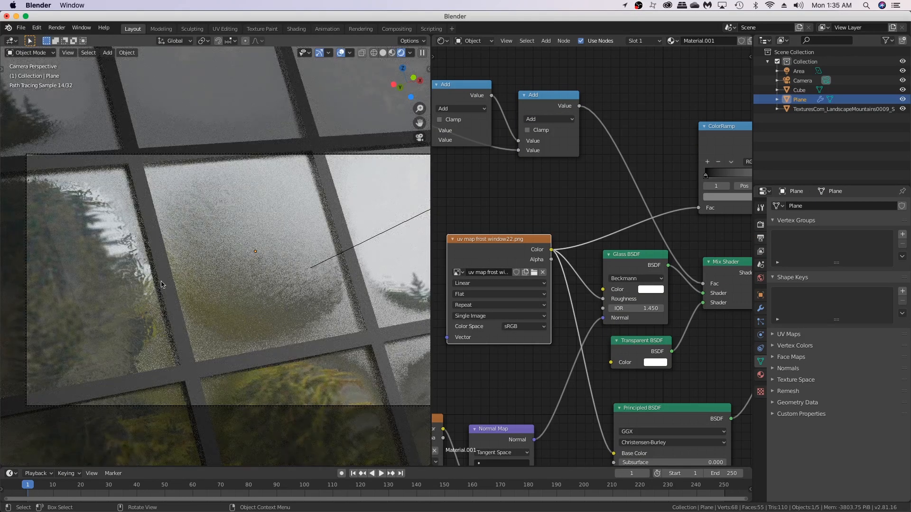
Step: Select the Normal Map node that feeds the Glass BSDF in Material.001
scroll(528, 363, "down", 3)
middle_click_drag(529, 363, 606, 292)
left_click_drag(582, 346, 581, 343)
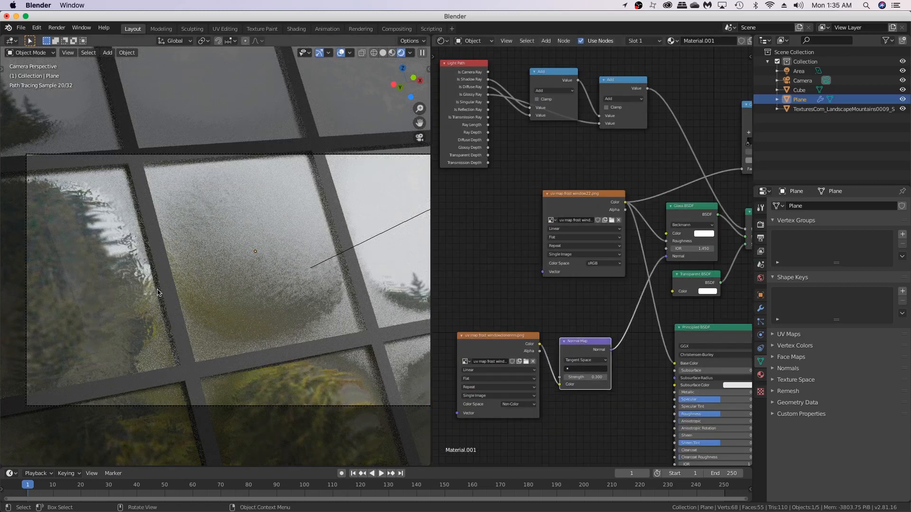